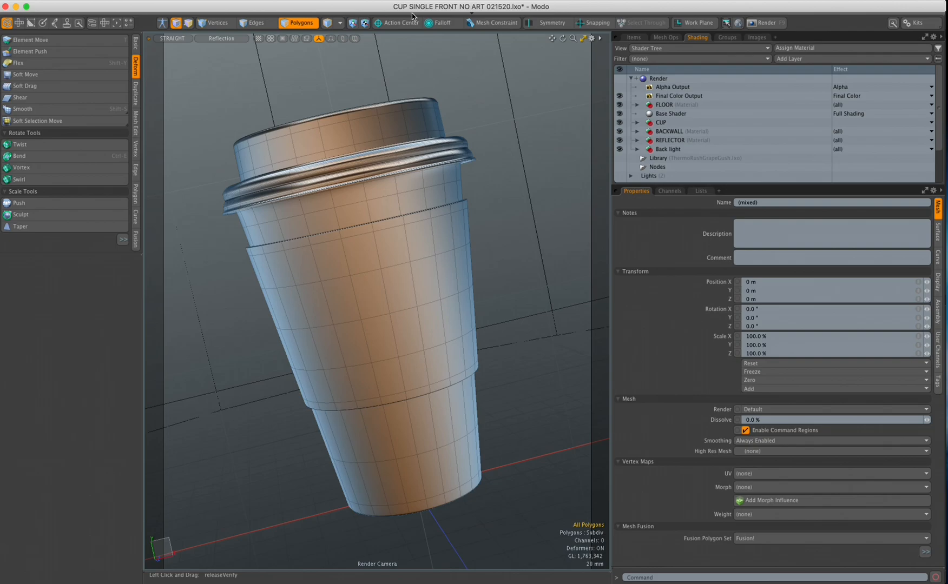
Reveal the layout tab bar (Modo, Model, UV, Topology and others) above the cup scene
{"action": "left_click", "coordinate": [412, 13]}
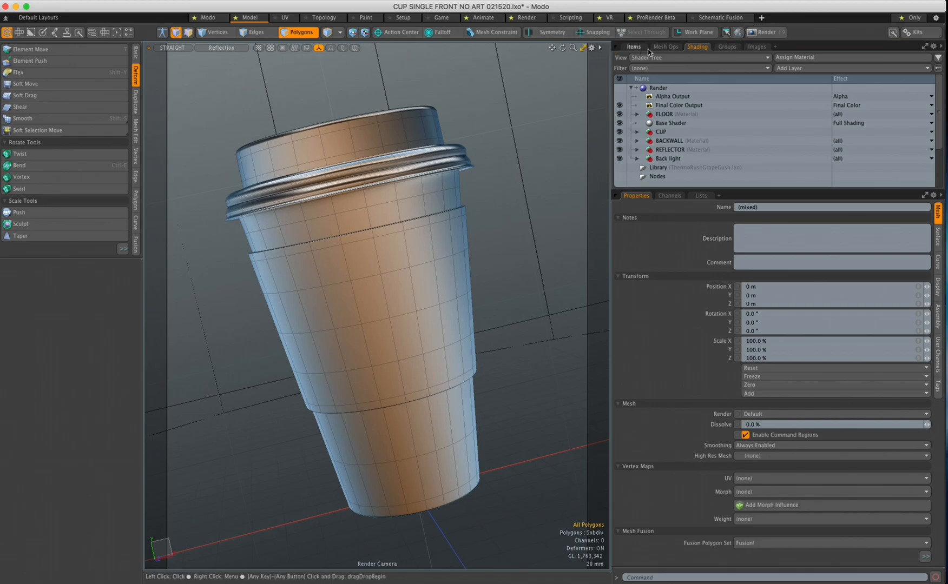
Toggle the starred-only layout filter on and off, then switch to the Modo layout
{"action": "left_click", "coordinate": [902, 20]}
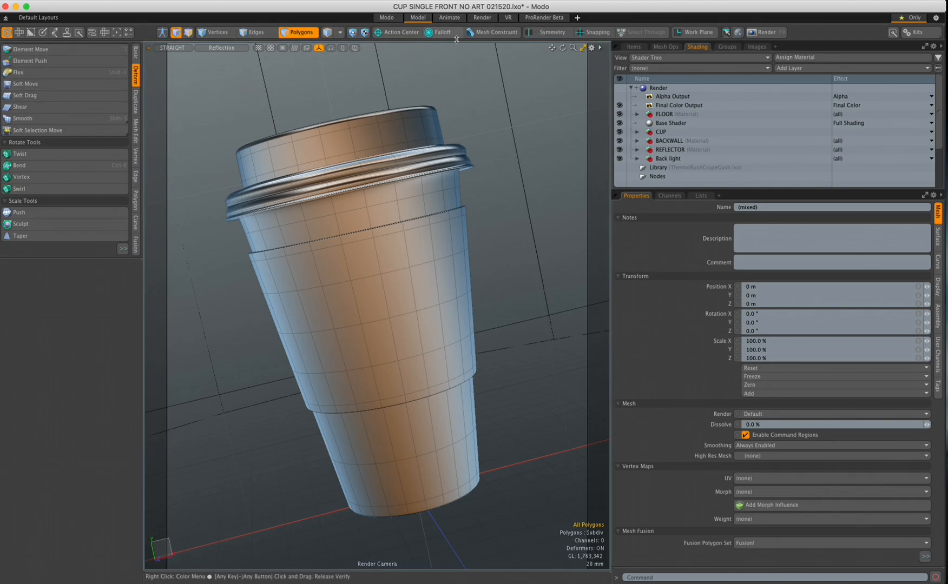
{"action": "left_click", "coordinate": [915, 19]}
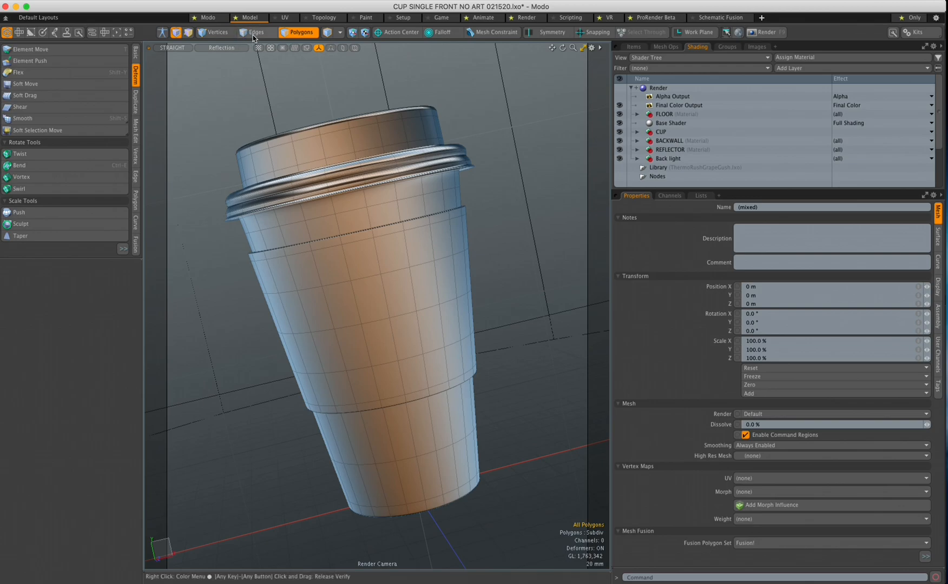
{"action": "left_click", "coordinate": [209, 20]}
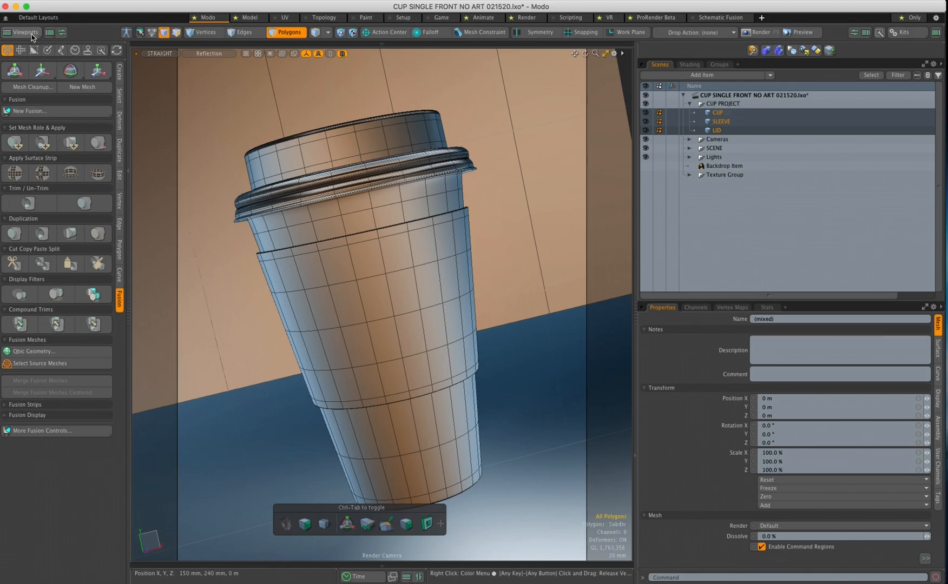
Glance at the viewport arrangements list without choosing, then switch to the Model layout
{"action": "left_click", "coordinate": [32, 34]}
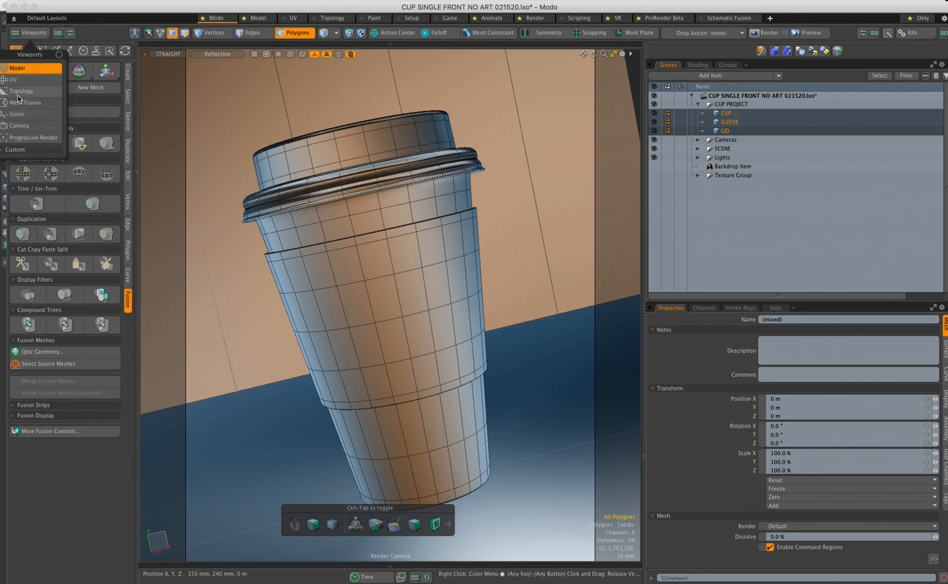
{"action": "left_click_drag", "start_coordinate": [107, 8], "coordinate": [102, 10]}
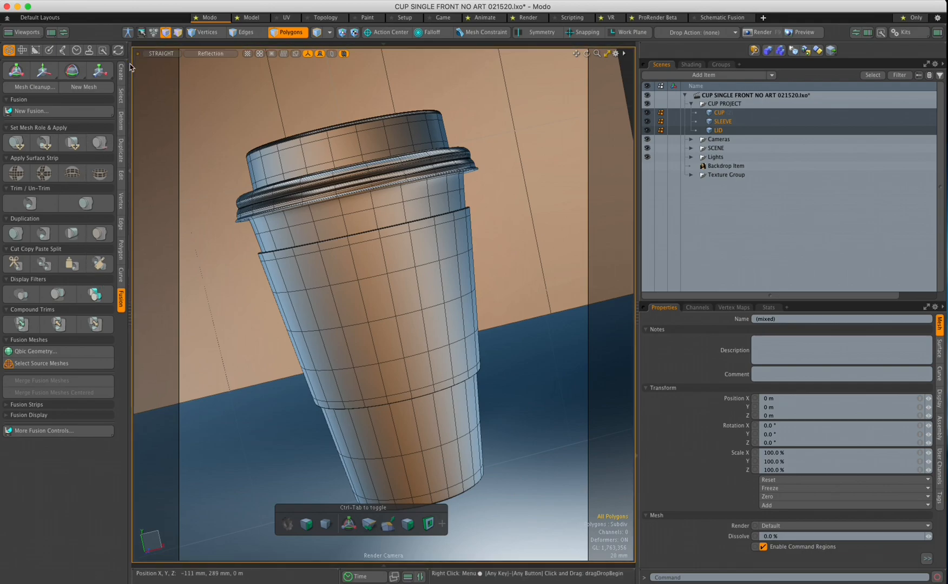
{"action": "left_click", "coordinate": [252, 18]}
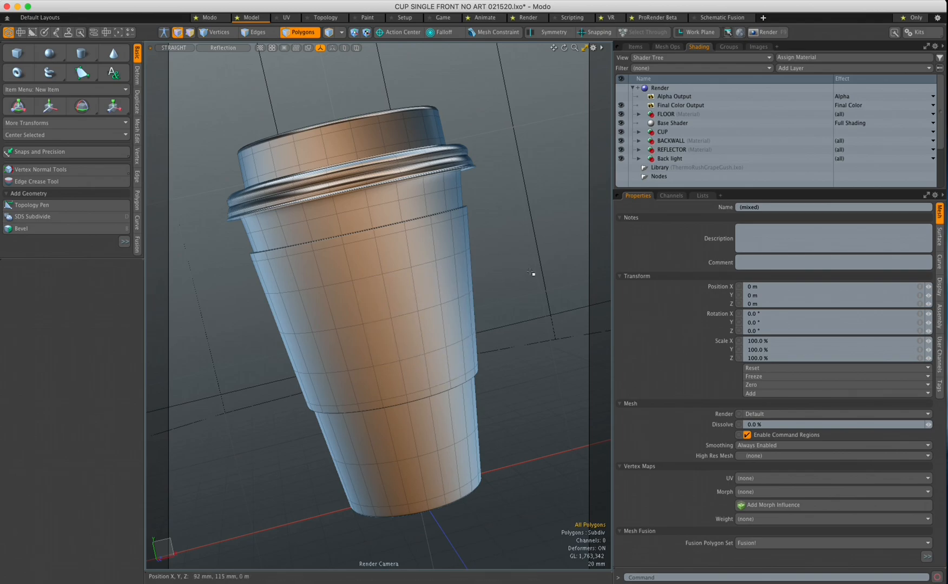
Widen the 3D viewport slightly and switch to the UV layout
{"action": "mouse_move", "coordinate": [613, 276]}
{"action": "left_mouse_down"}
{"action": "mouse_move", "coordinate": [642, 275]}
{"action": "mouse_move", "coordinate": [626, 276]}
{"action": "left_mouse_up"}
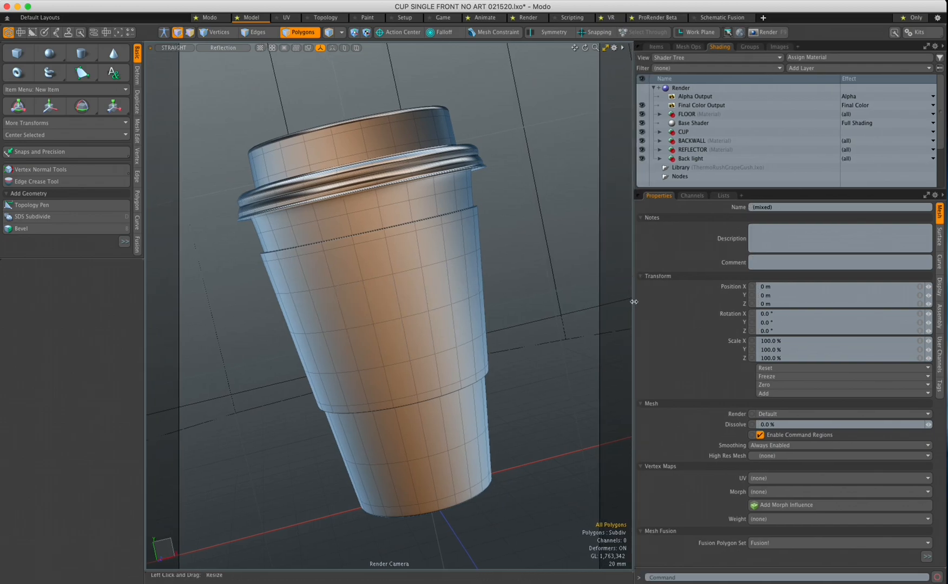
{"action": "left_click_drag", "start_coordinate": [635, 302], "coordinate": [635, 302]}
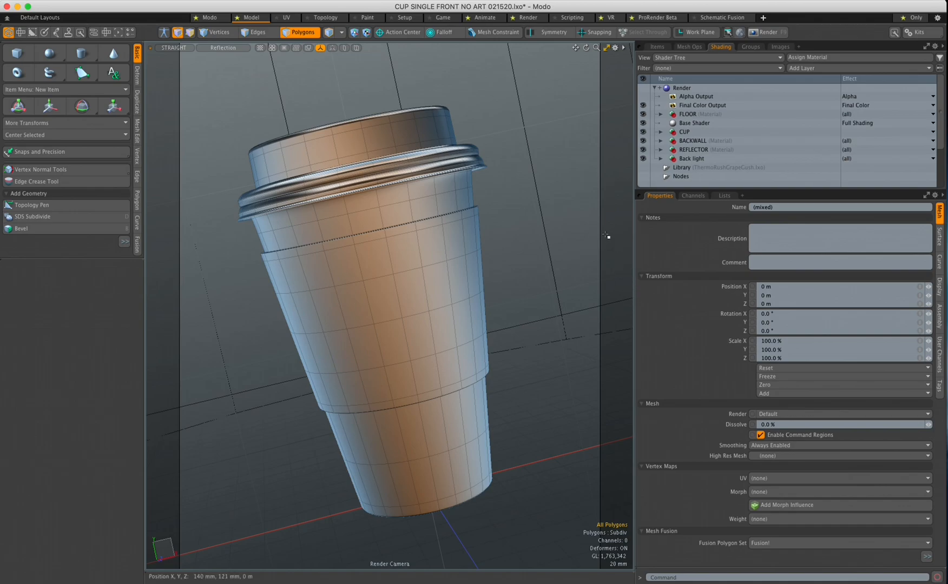
{"action": "left_click", "coordinate": [286, 21]}
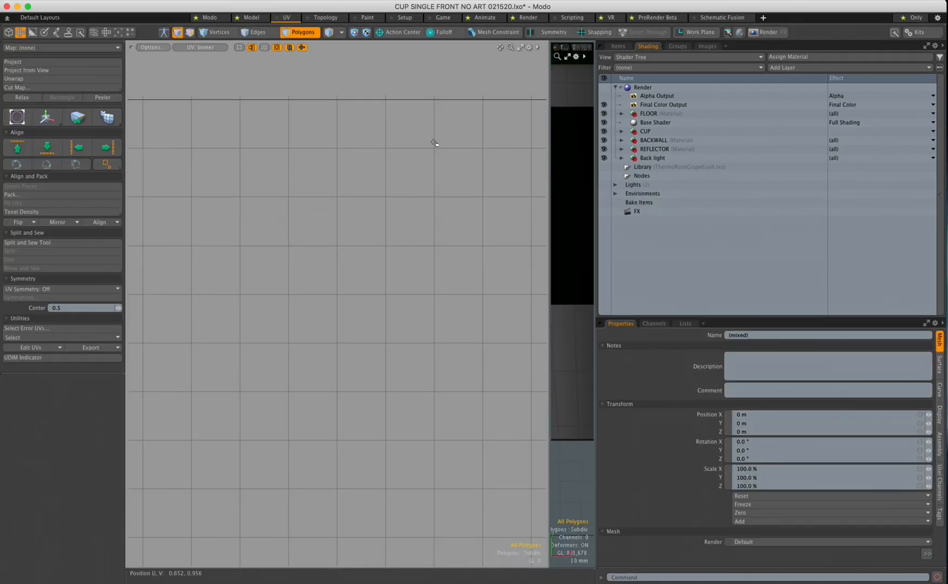
Widen the front 3D view beside the UV editor, frame the whole cup, and show the Items list
{"action": "left_click_drag", "start_coordinate": [548, 307], "coordinate": [434, 307]}
{"action": "right_click_drag", "start_coordinate": [572, 255], "coordinate": [592, 290]}
{"action": "left_click_drag", "start_coordinate": [595, 291], "coordinate": [751, 294]}
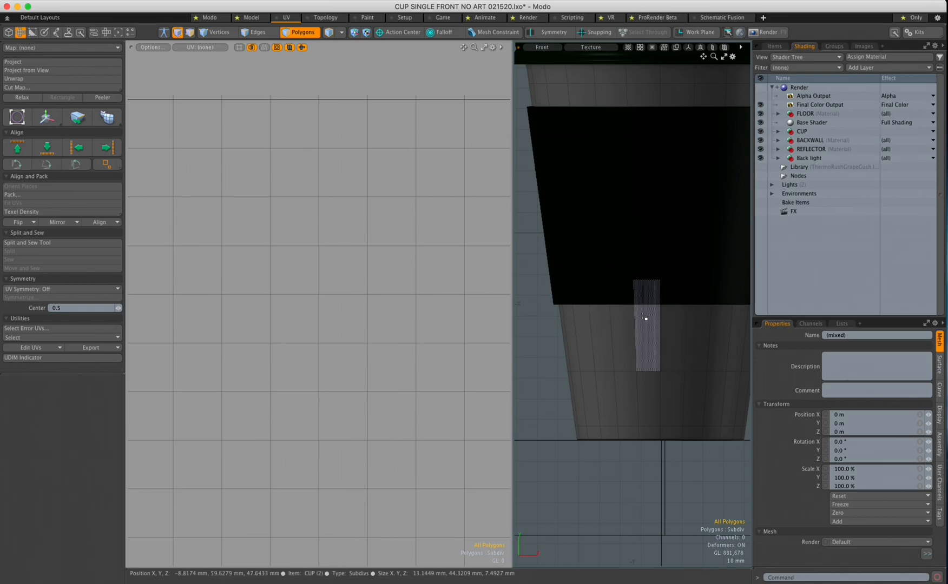
{"action": "left_click_drag", "start_coordinate": [650, 312], "coordinate": [626, 355], "text": "ctrl+alt"}
{"action": "left_click_drag", "start_coordinate": [512, 347], "coordinate": [472, 350]}
{"action": "left_click_drag", "start_coordinate": [616, 328], "coordinate": [611, 333], "text": "ctrl+alt"}
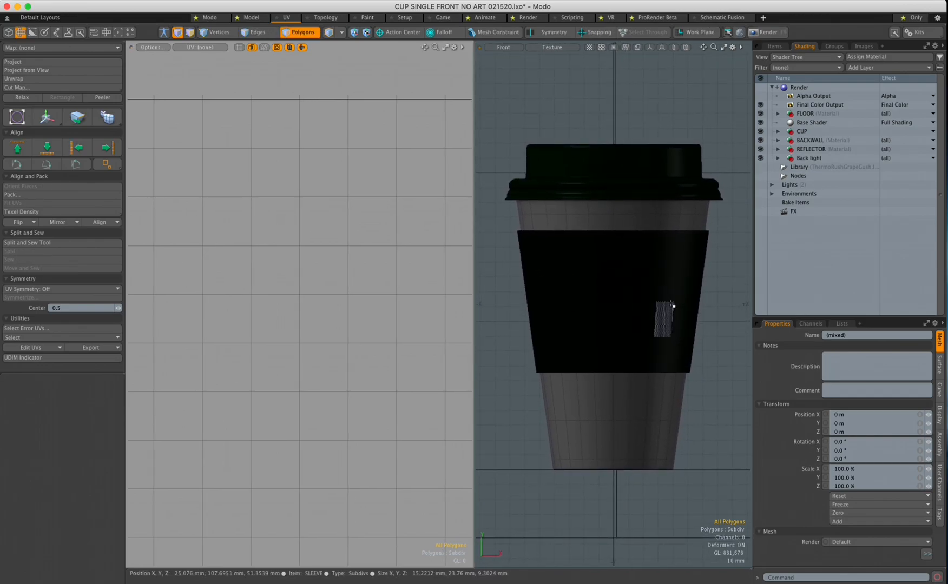
{"action": "left_click", "coordinate": [775, 46]}
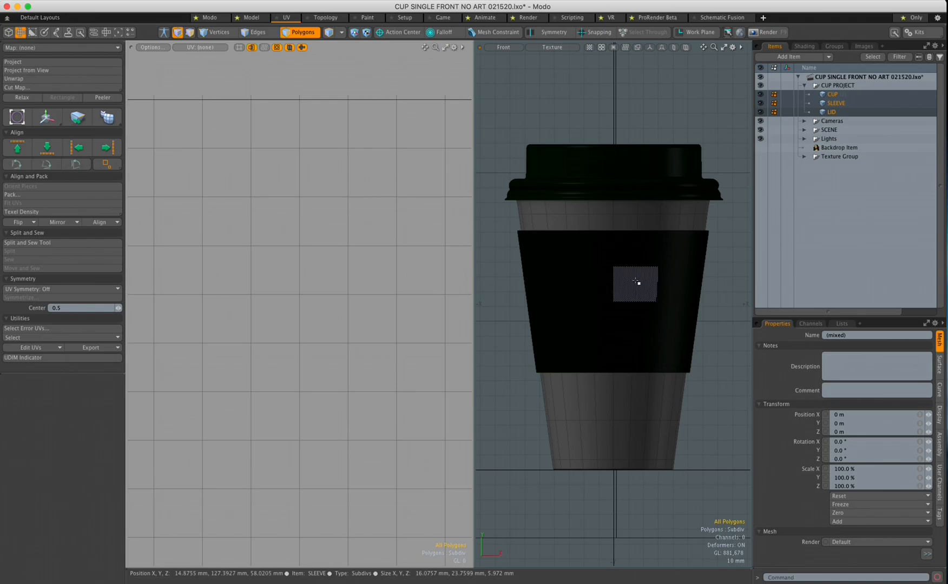
Select the CUP item, hide SLEEVE and LID, and switch to Polygons mode
{"action": "left_click", "coordinate": [833, 95]}
{"action": "left_click", "coordinate": [760, 103]}
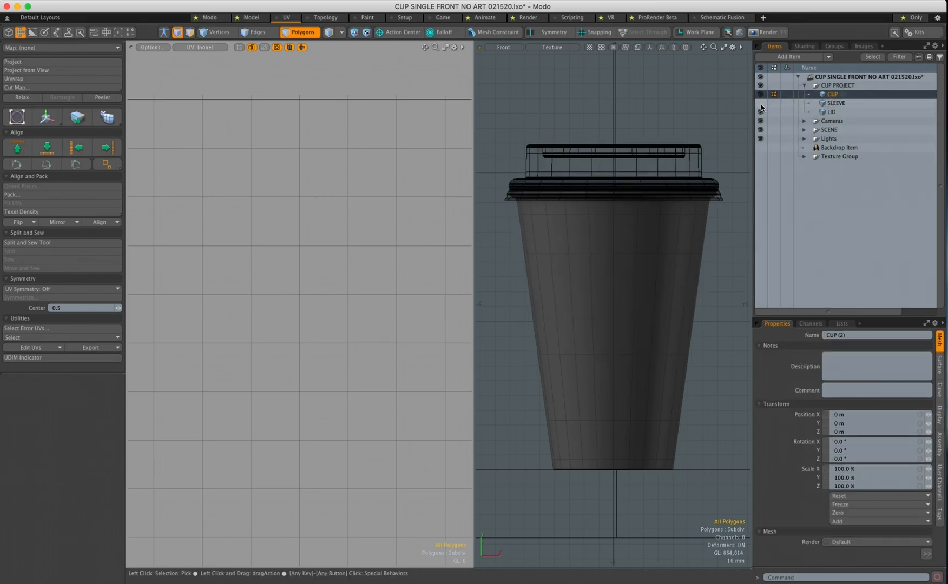
{"action": "left_click", "coordinate": [760, 114]}
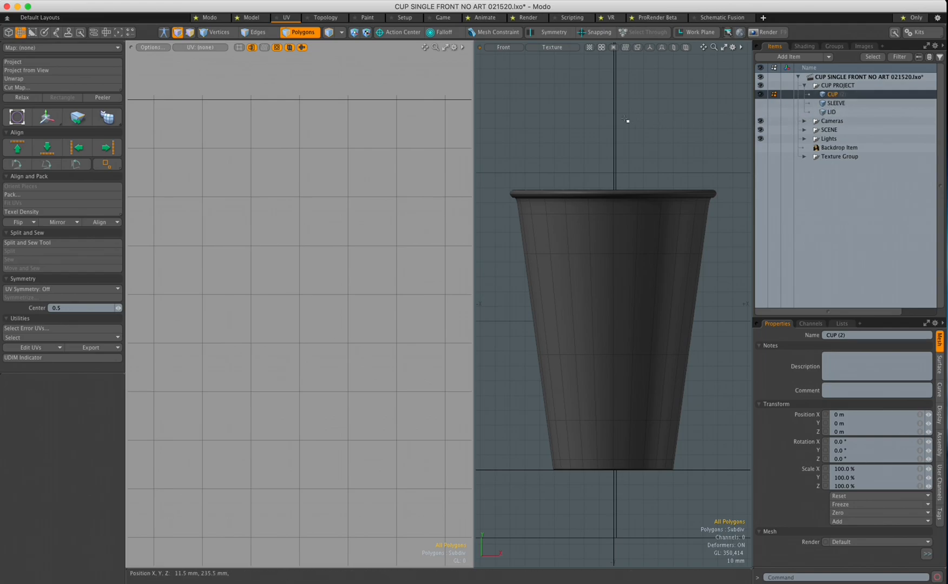
{"action": "left_click", "coordinate": [293, 34]}
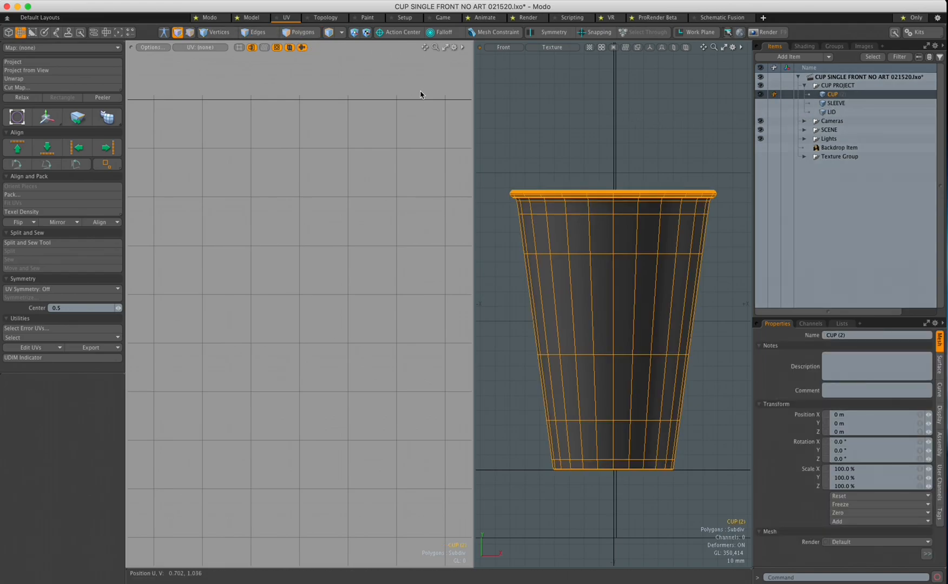
{"action": "left_click", "coordinate": [304, 35]}
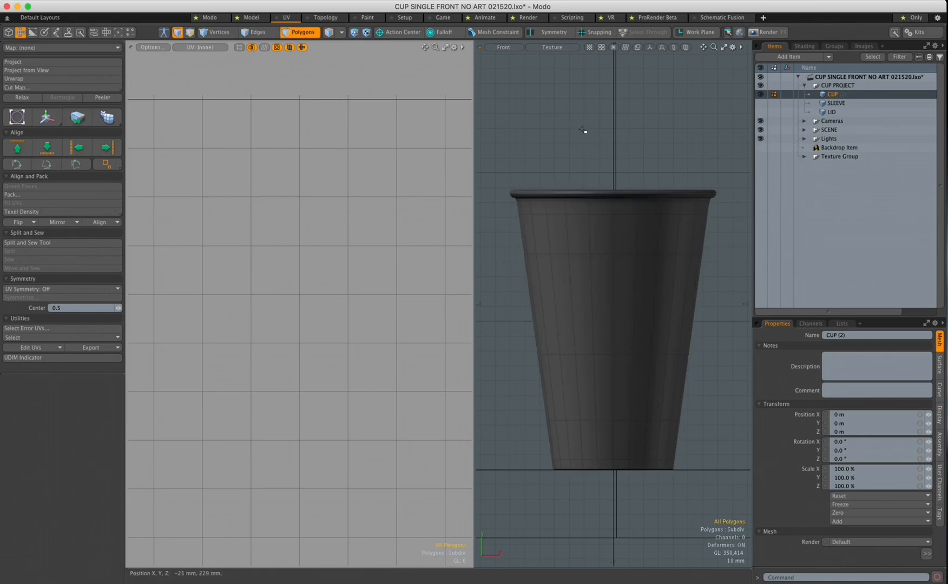
Paint-select the cup's 72 side polygons below the rim, then enlarge the properties panel
{"action": "mouse_move", "coordinate": [519, 207]}
{"action": "left_mouse_down"}
{"action": "mouse_move", "coordinate": [699, 208]}
{"action": "mouse_move", "coordinate": [702, 225]}
{"action": "mouse_move", "coordinate": [522, 239]}
{"action": "mouse_move", "coordinate": [523, 263]}
{"action": "mouse_move", "coordinate": [535, 269]}
{"action": "mouse_move", "coordinate": [693, 265]}
{"action": "mouse_move", "coordinate": [702, 294]}
{"action": "mouse_move", "coordinate": [692, 358]}
{"action": "mouse_move", "coordinate": [650, 374]}
{"action": "mouse_move", "coordinate": [542, 388]}
{"action": "mouse_move", "coordinate": [563, 434]}
{"action": "mouse_move", "coordinate": [676, 440]}
{"action": "mouse_move", "coordinate": [670, 462]}
{"action": "mouse_move", "coordinate": [553, 468]}
{"action": "left_mouse_up"}
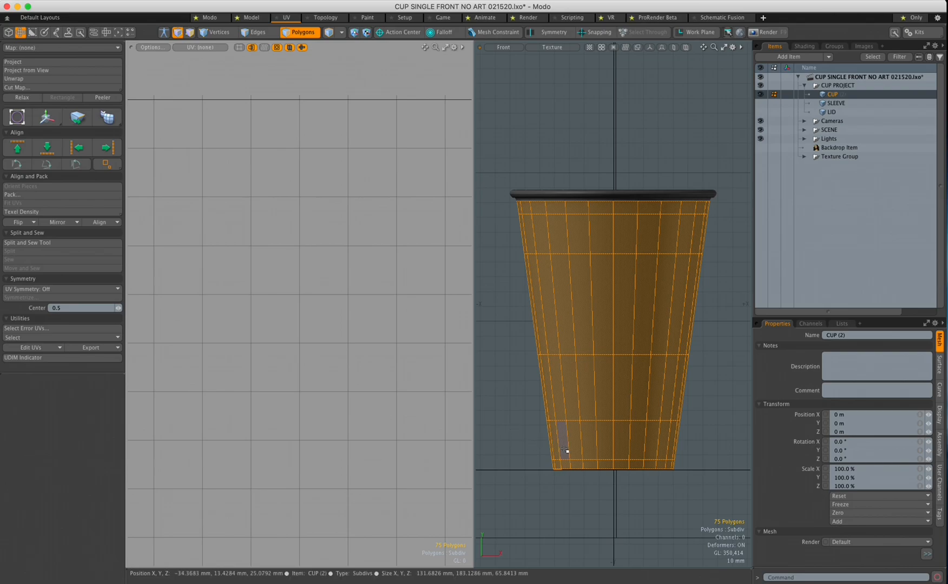
{"action": "left_click_drag", "start_coordinate": [551, 494], "coordinate": [630, 475], "text": "ctrl+alt"}
{"action": "left_click_drag", "start_coordinate": [568, 449], "coordinate": [635, 428], "text": "ctrl+alt"}
{"action": "mouse_move", "coordinate": [584, 372]}
{"action": "left_mouse_down", "text": "shift"}
{"action": "mouse_move", "coordinate": [565, 372]}
{"action": "mouse_move", "coordinate": [577, 368]}
{"action": "left_mouse_up", "text": "shift"}
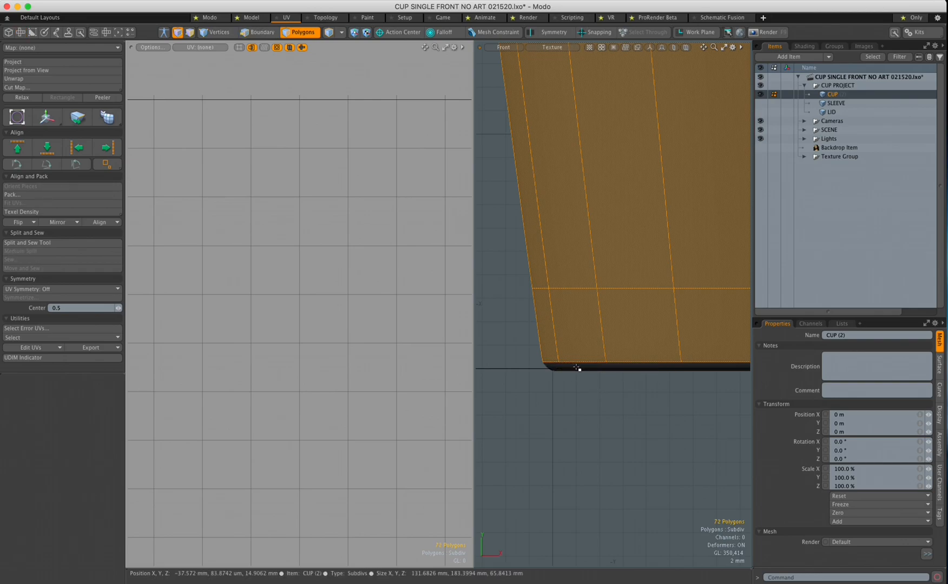
{"action": "left_click_drag", "start_coordinate": [649, 349], "coordinate": [548, 343], "text": "ctrl+alt"}
{"action": "left_click_drag", "start_coordinate": [641, 280], "coordinate": [544, 361], "text": "alt"}
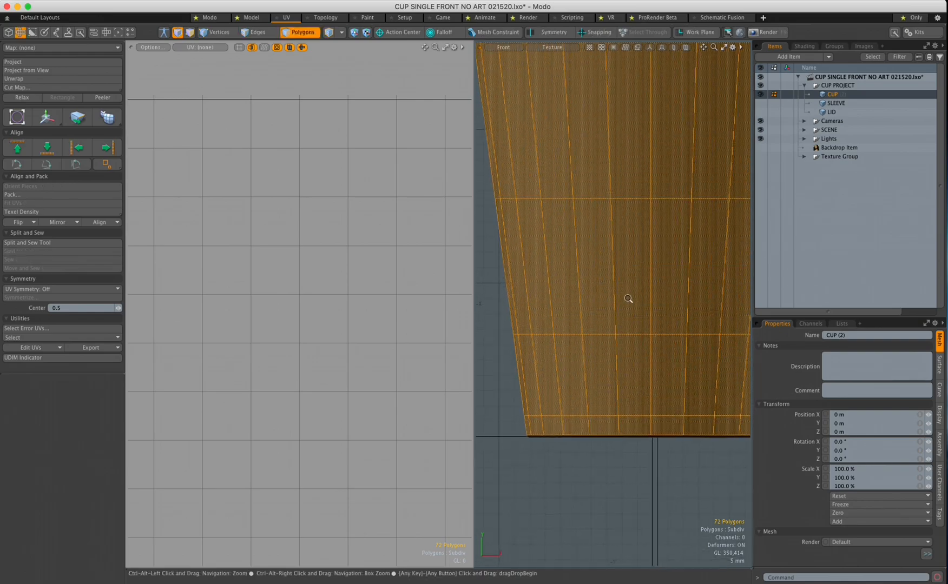
{"action": "left_click_drag", "start_coordinate": [628, 300], "coordinate": [576, 303], "text": "ctrl+alt"}
{"action": "left_click_drag", "start_coordinate": [643, 244], "coordinate": [631, 291], "text": "alt"}
{"action": "left_click_drag", "start_coordinate": [631, 291], "coordinate": [629, 301], "text": "alt"}
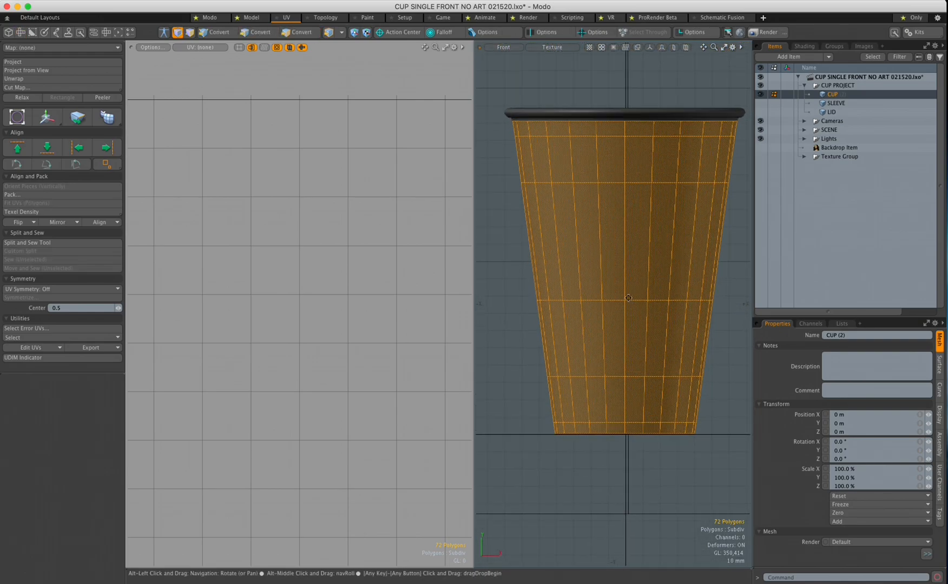
{"action": "key", "text": "3"}
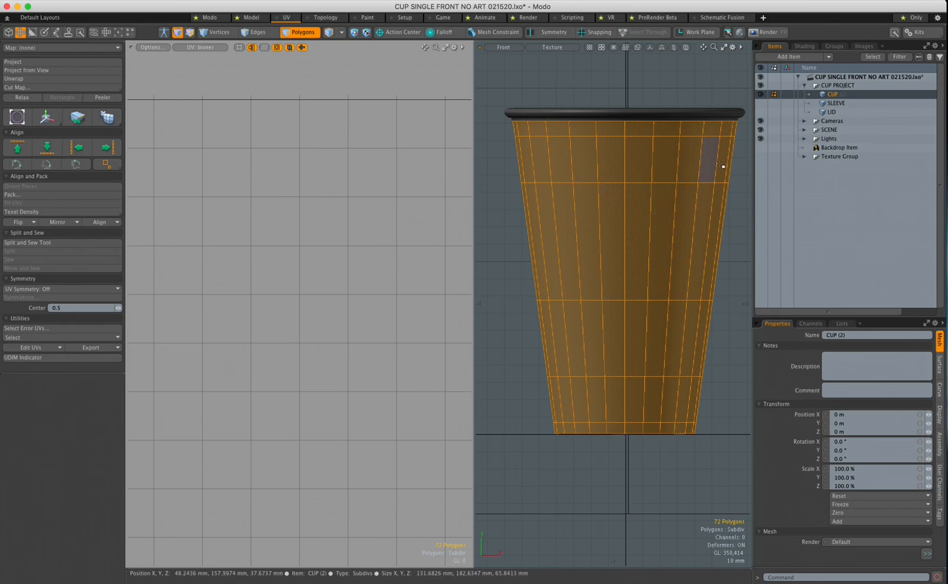
{"action": "left_click_drag", "start_coordinate": [834, 318], "coordinate": [835, 207]}
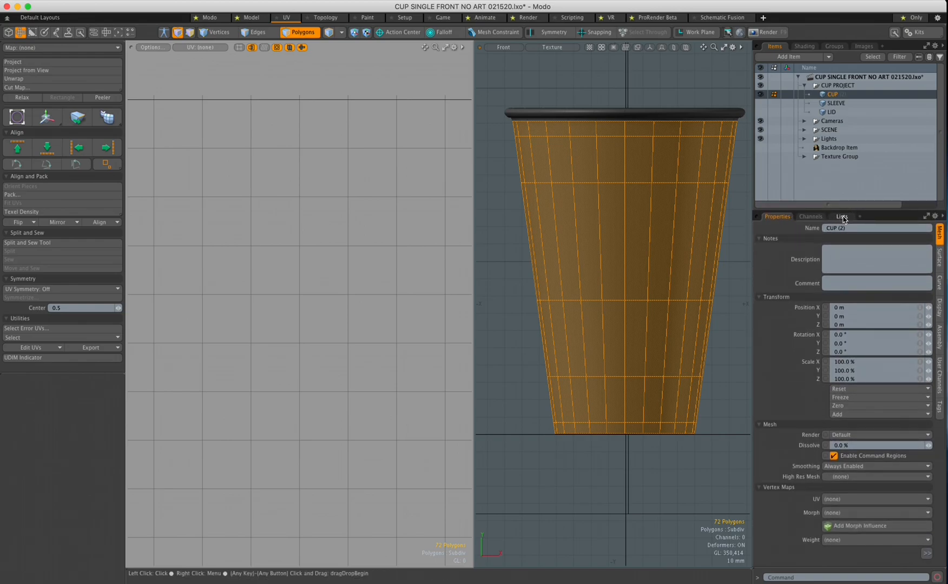
Add a new UV map named CUP13 from the mesh's UV Maps list
{"action": "left_click", "coordinate": [842, 217]}
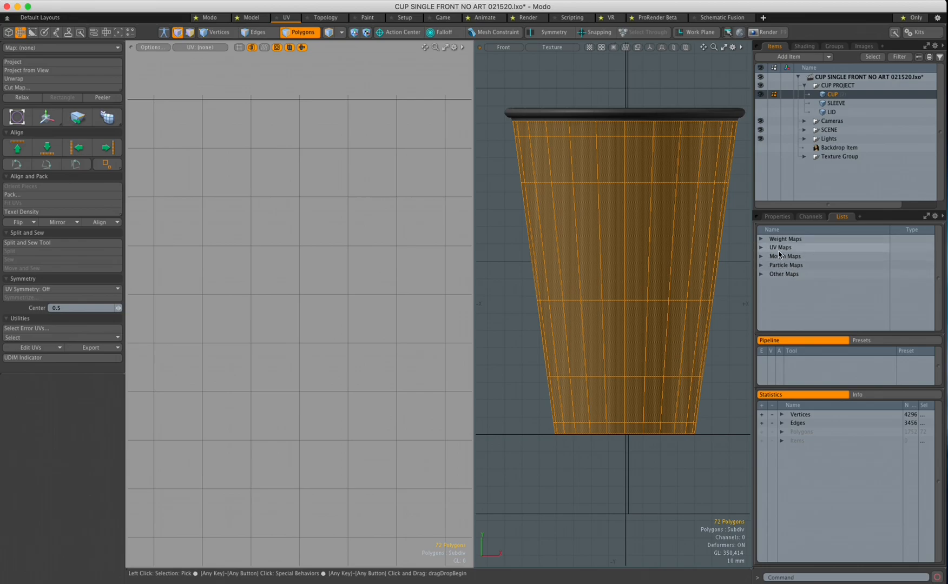
{"action": "left_click", "coordinate": [761, 248]}
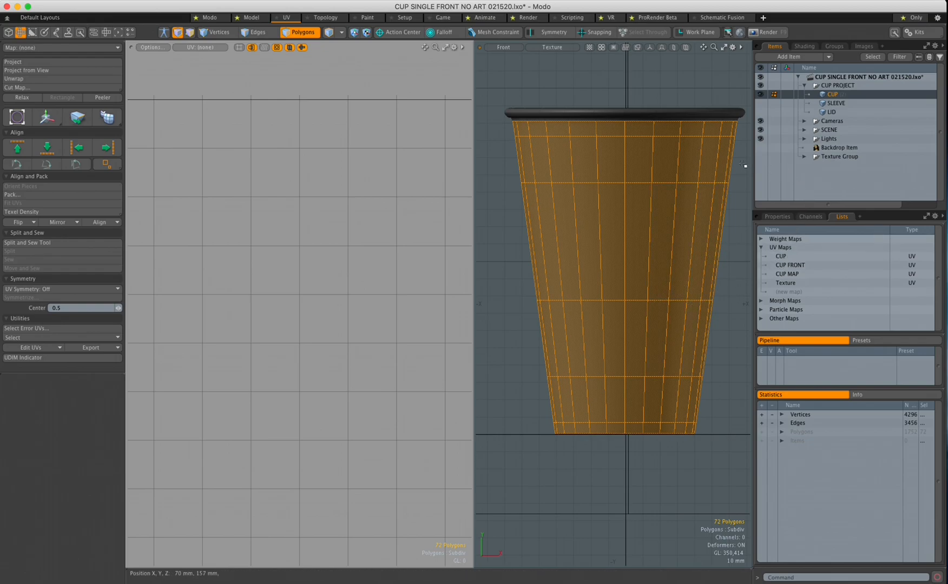
{"action": "left_click", "coordinate": [789, 292]}
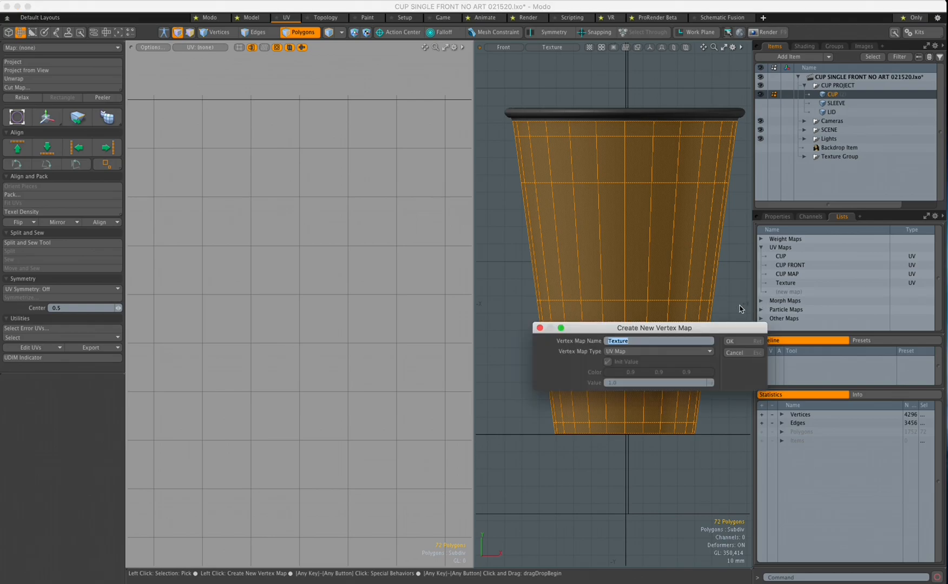
{"action": "left_click", "coordinate": [627, 340]}
{"action": "key", "text": "BackSpace"}
{"action": "key", "text": "BackSpace"}
{"action": "key", "text": "BackSpace"}
{"action": "key", "text": "BackSpace"}
{"action": "key", "text": "BackSpace"}
{"action": "key", "text": "BackSpace"}
{"action": "key", "text": "BackSpace"}
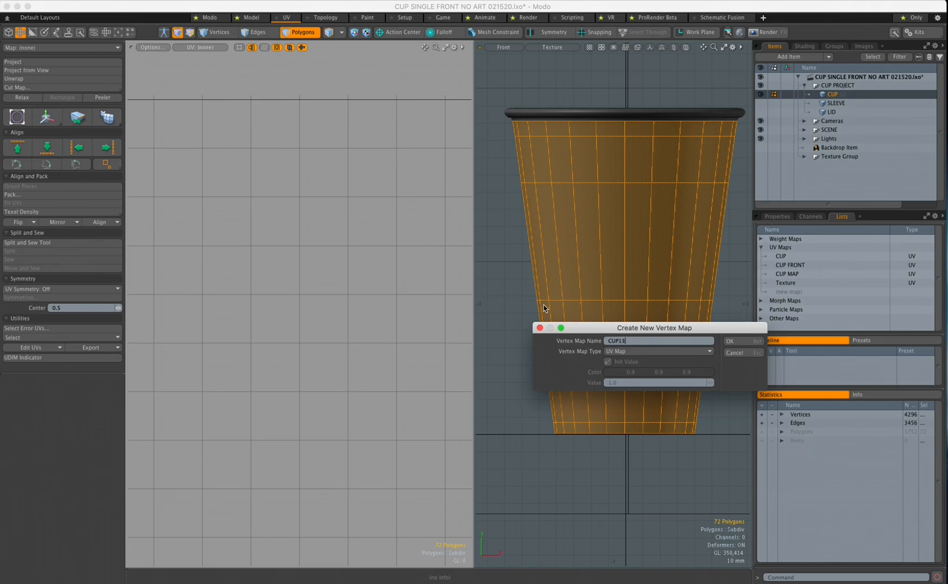
{"action": "left_click", "coordinate": [742, 345]}
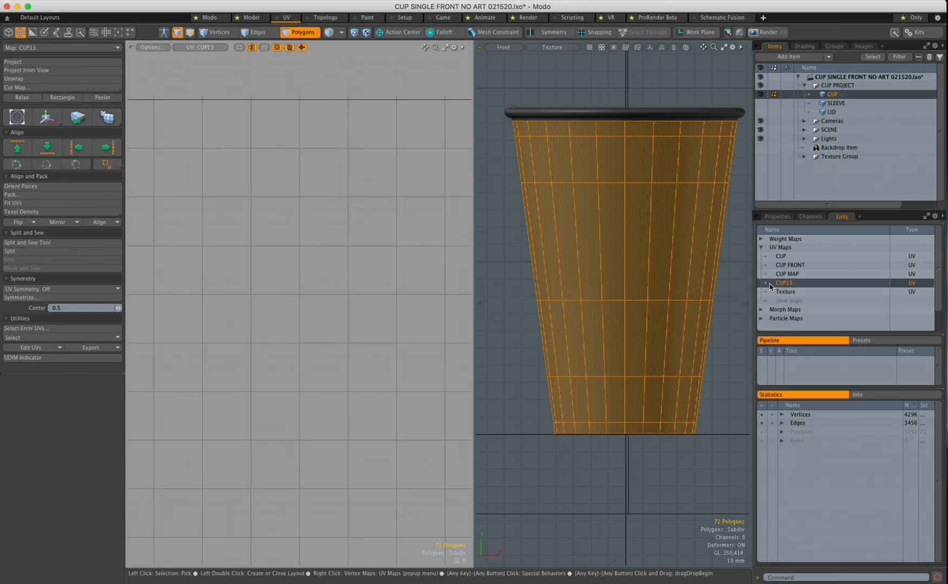
Project the cup's polygons from the front view into CUP13, then widen and frame the UV view
{"action": "left_click", "coordinate": [31, 71]}
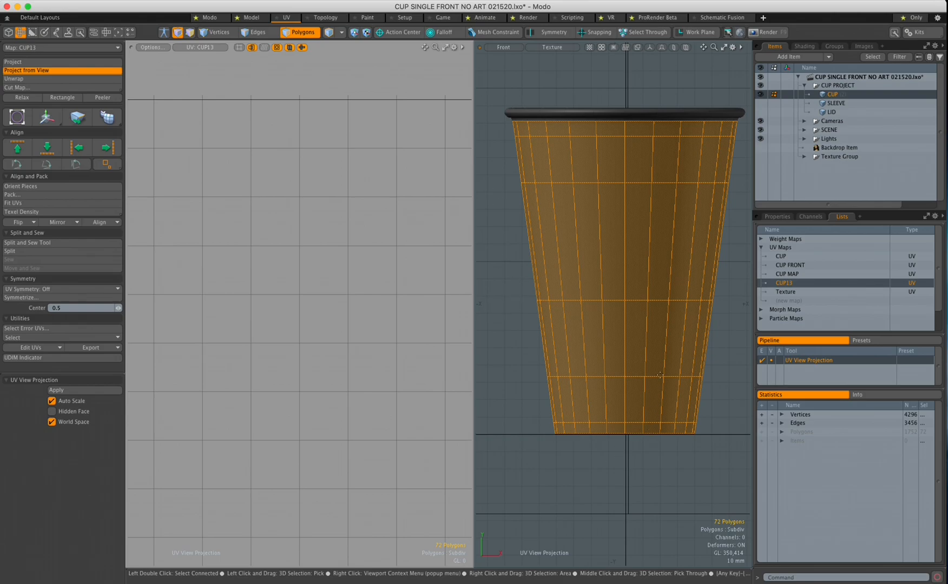
{"action": "left_click", "coordinate": [511, 318]}
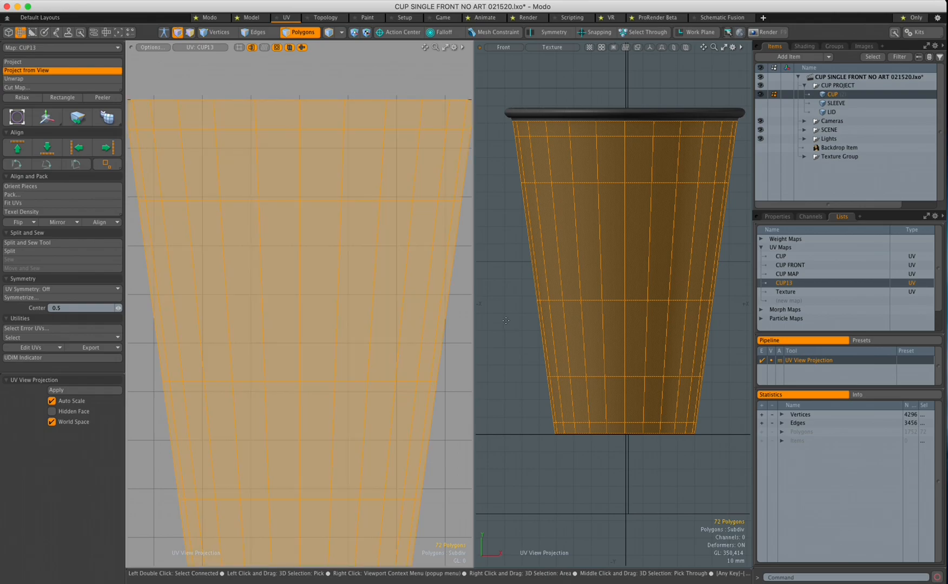
{"action": "left_click_drag", "start_coordinate": [477, 326], "coordinate": [561, 330]}
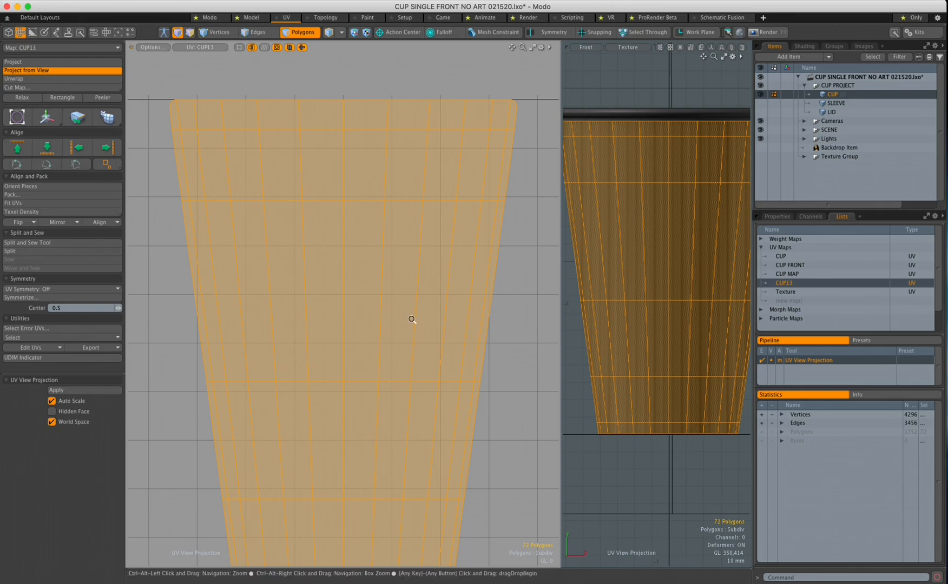
{"action": "key", "text": "a"}
{"action": "mouse_move", "coordinate": [390, 332]}
{"action": "left_mouse_down", "text": "alt"}
{"action": "mouse_move", "coordinate": [382, 308]}
{"action": "mouse_move", "coordinate": [392, 318]}
{"action": "left_mouse_up", "text": "alt"}
{"action": "scroll", "coordinate": [385, 311], "scroll_direction": "up", "scroll_amount": 2}
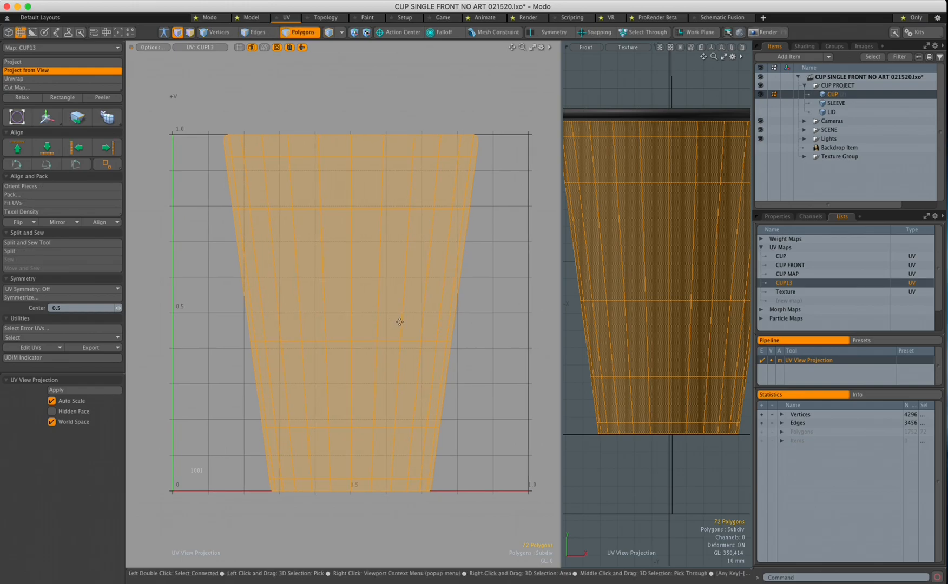
{"action": "key", "text": "ctrl"}
{"action": "key", "text": "ctrl+space"}
{"action": "key", "text": "alt+space"}
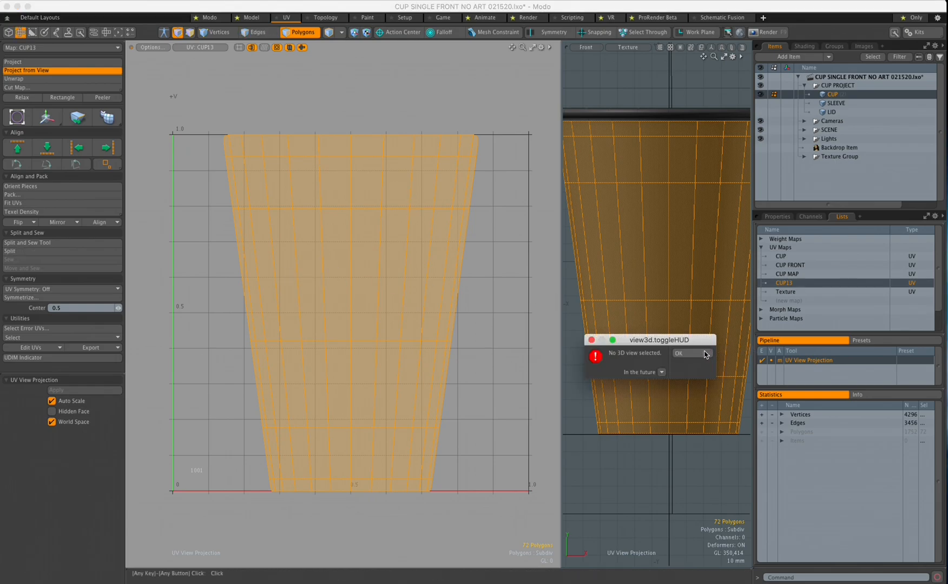
{"action": "left_click", "coordinate": [678, 352]}
{"action": "key", "text": "ctrl+space"}
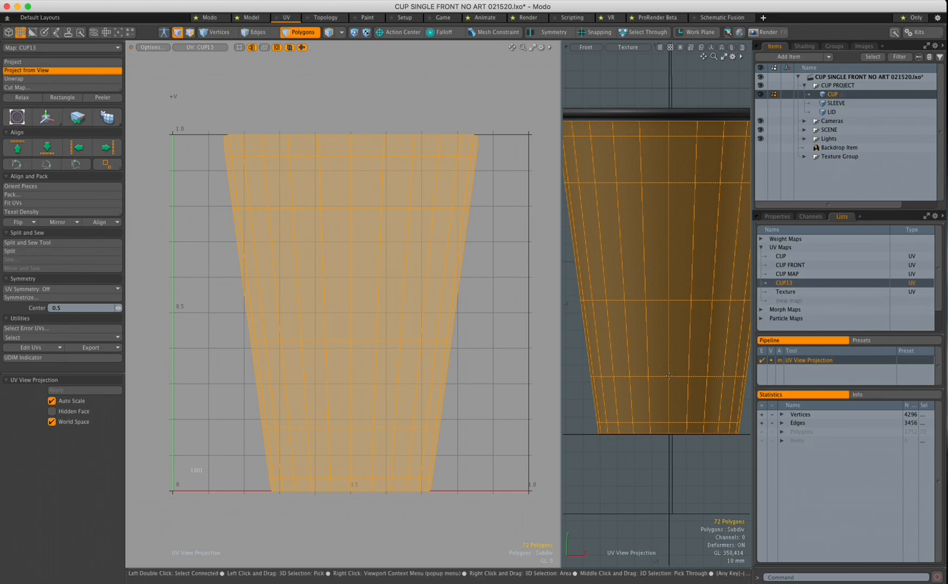
Box-select all the cup's UV polygons in the 0–1 grid, then widen the front 3D view
{"action": "key", "text": "ctrl"}
{"action": "key", "text": "ctrl+2"}
{"action": "key", "text": "shift"}
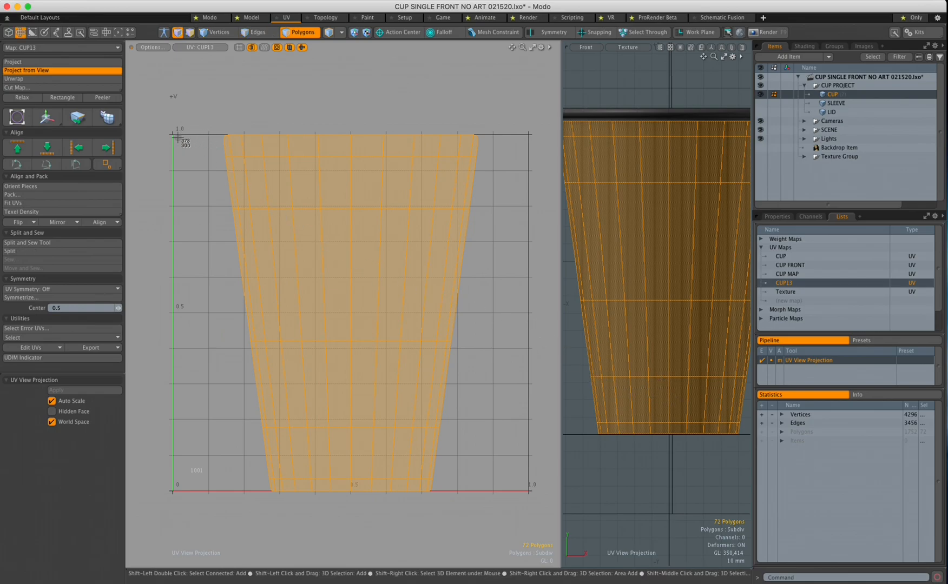
{"action": "left_click_drag", "start_coordinate": [172, 134], "coordinate": [529, 491], "text": "shift"}
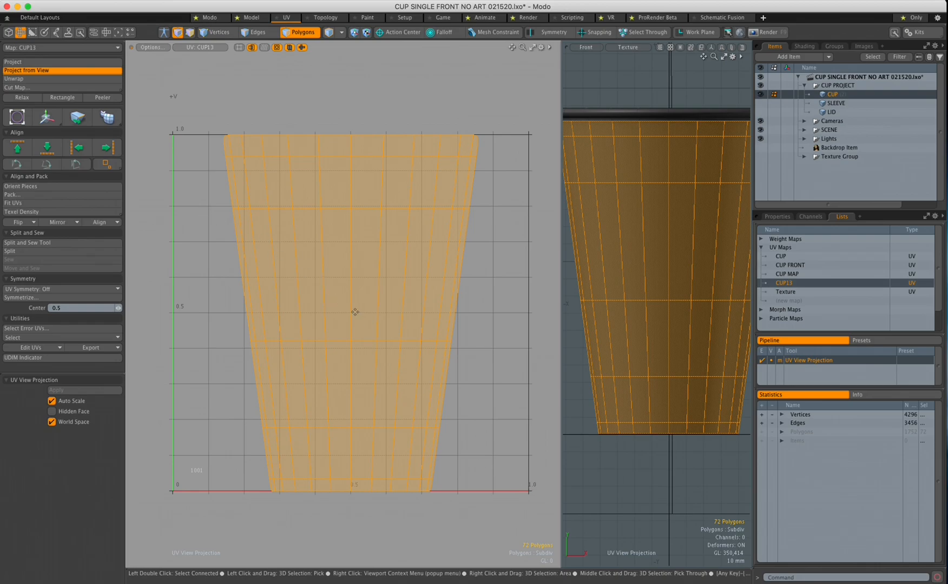
{"action": "key", "text": "shift"}
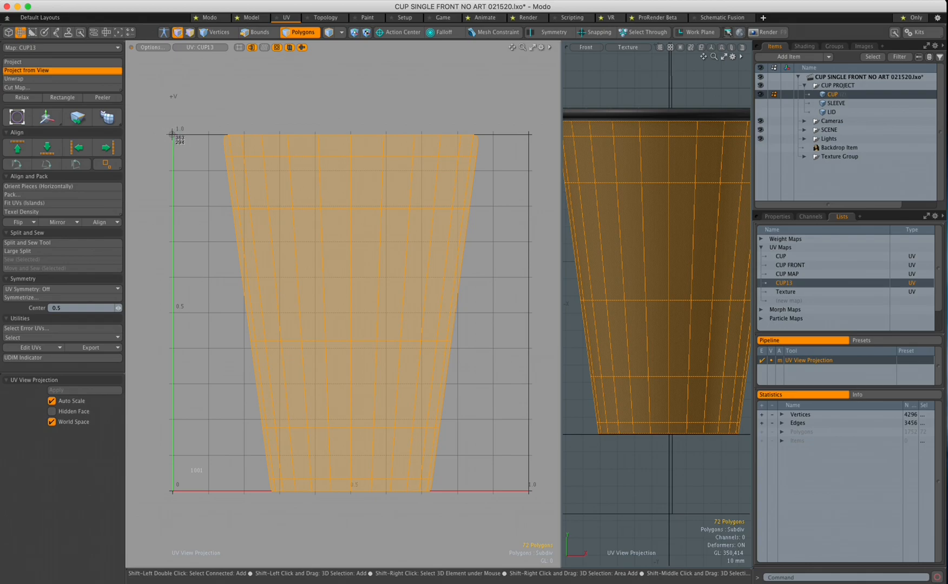
{"action": "left_click_drag", "start_coordinate": [172, 134], "coordinate": [528, 492]}
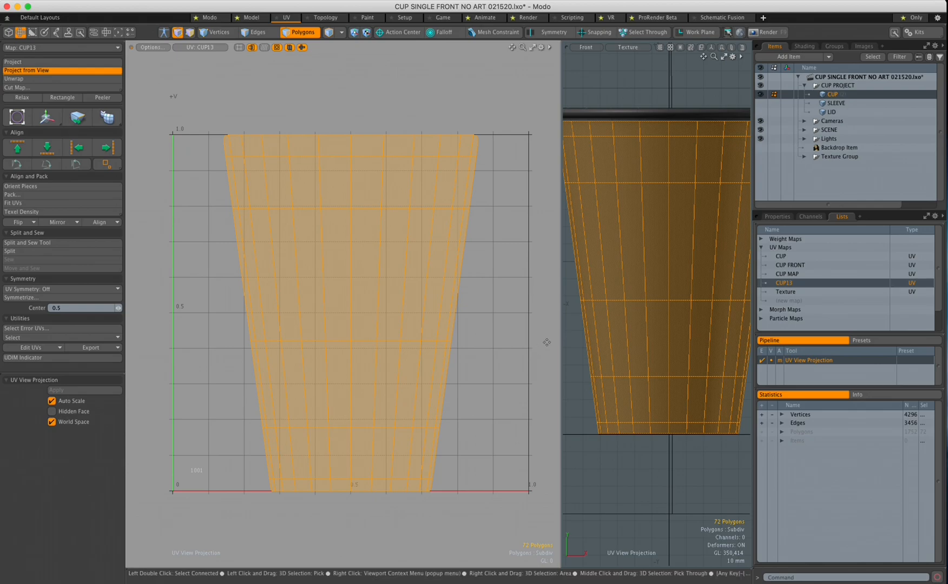
{"action": "left_click_drag", "start_coordinate": [562, 337], "coordinate": [450, 346]}
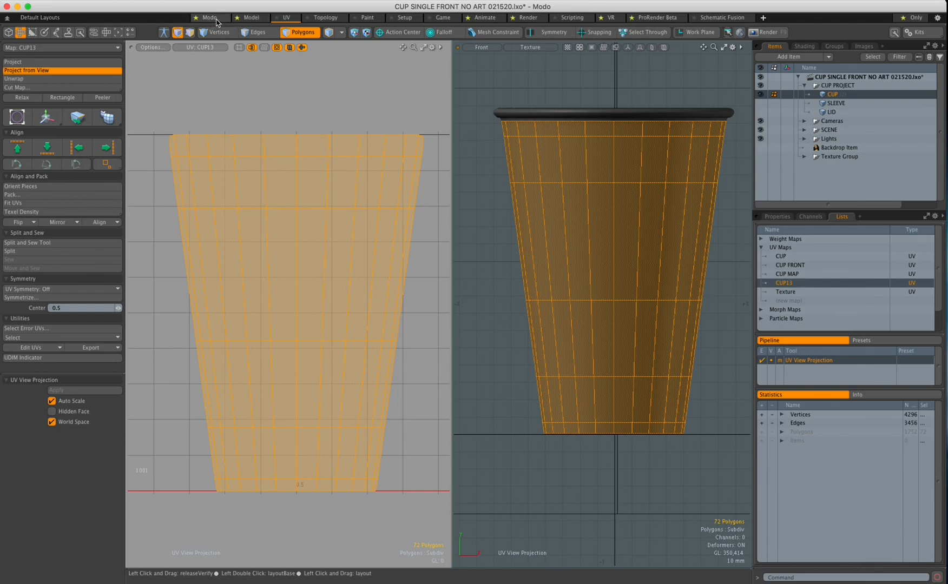
Return to the Model layout in Polygons mode, clear the selection, and view the cup from Front
{"action": "left_click", "coordinate": [254, 23]}
{"action": "key", "text": "5"}
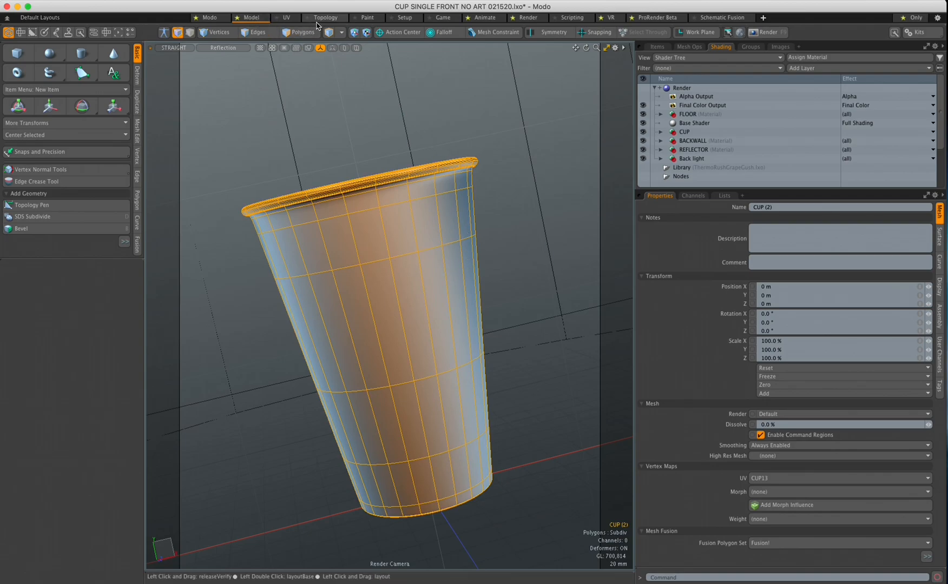
{"action": "left_click", "coordinate": [299, 31]}
{"action": "left_click", "coordinate": [361, 112]}
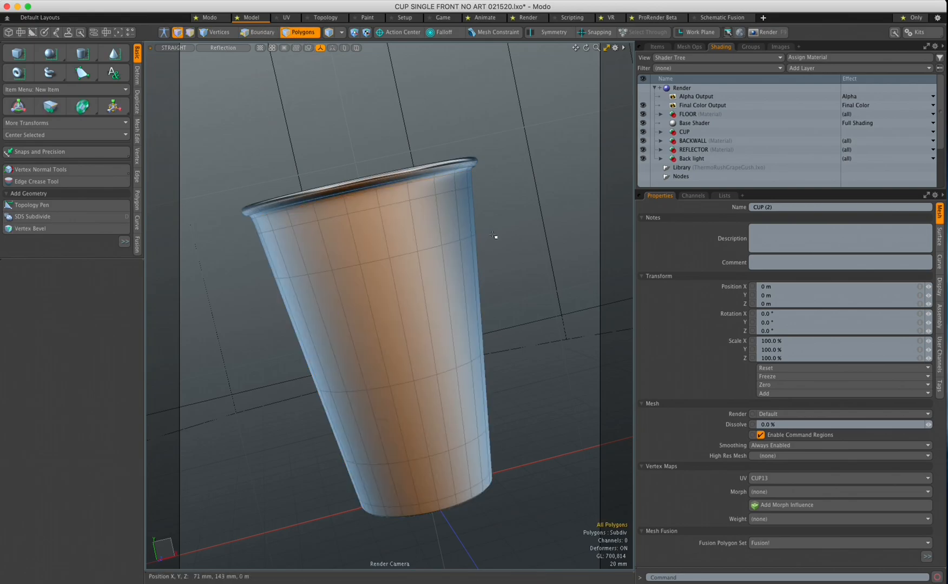
{"action": "key", "text": "ctrl+space"}
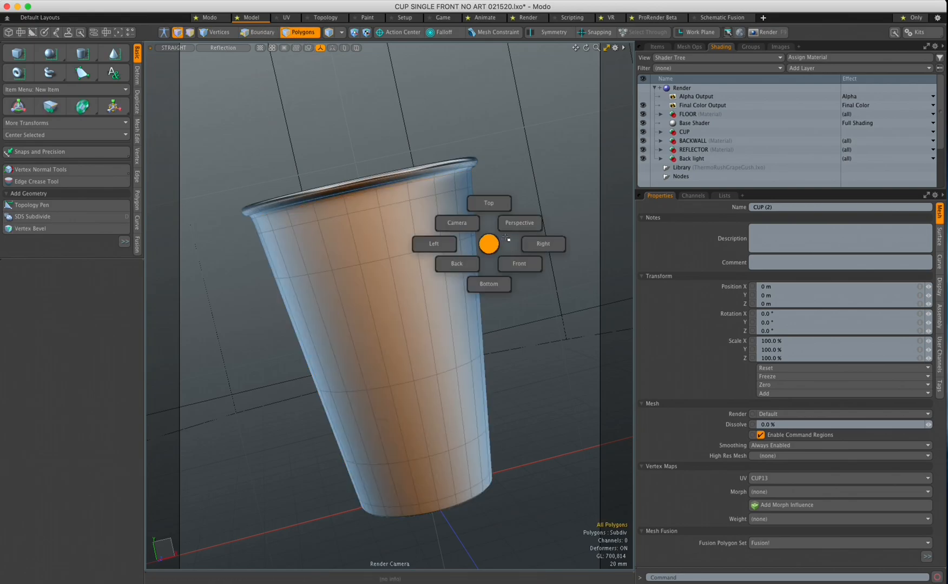
{"action": "left_click", "coordinate": [525, 262]}
Expand CUP and CUP BASE in the Shader Tree and hide the LOGO COLOR layer
{"action": "left_click", "coordinate": [660, 132]}
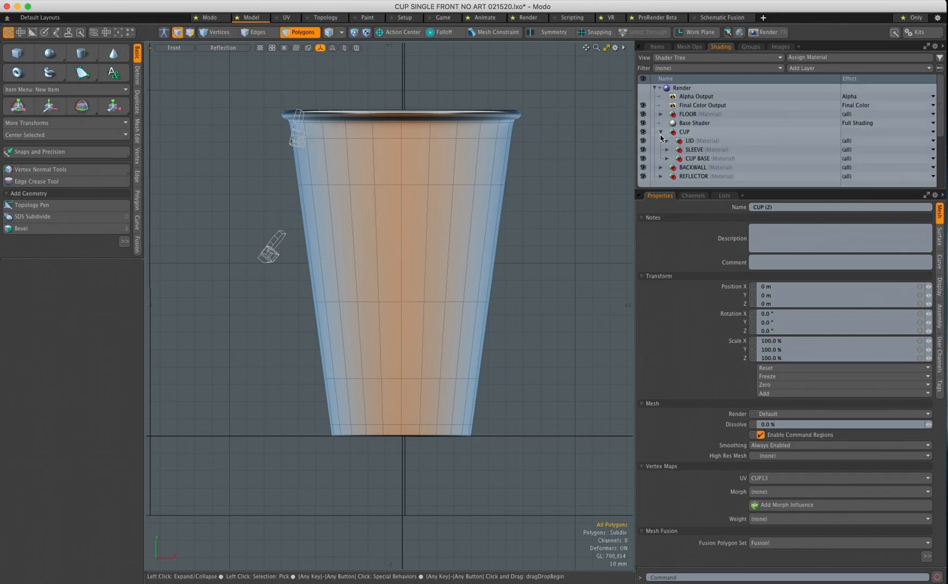
{"action": "left_click_drag", "start_coordinate": [669, 192], "coordinate": [668, 236]}
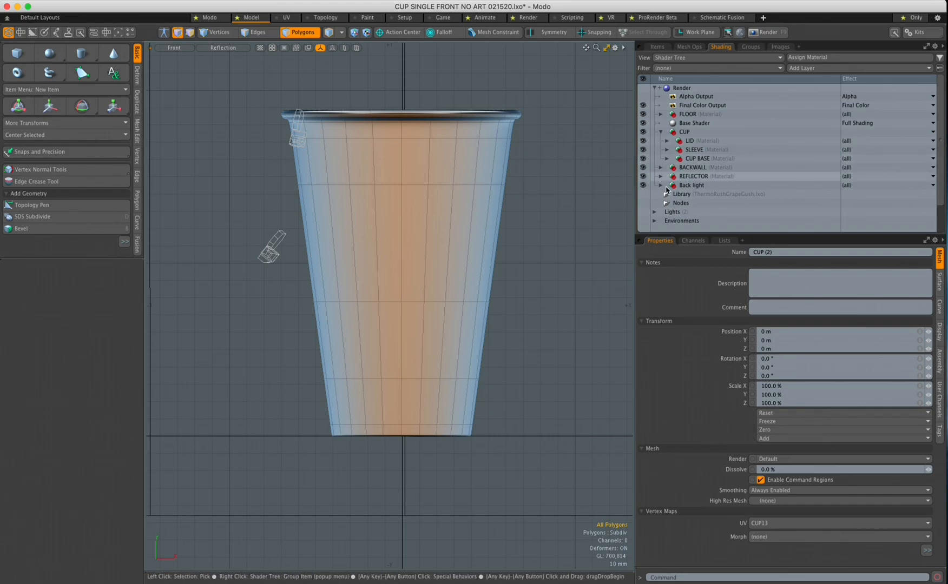
{"action": "left_click_drag", "start_coordinate": [700, 235], "coordinate": [701, 251]}
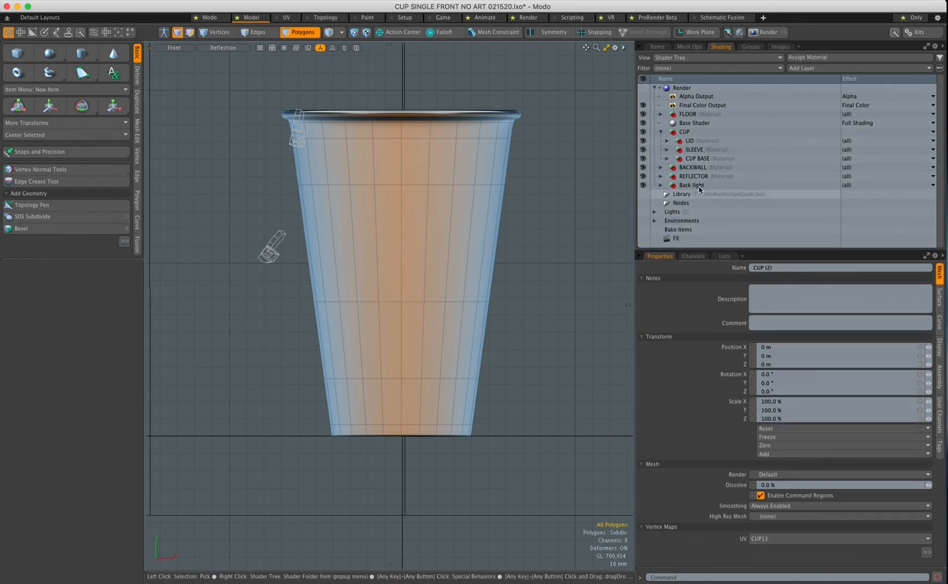
{"action": "left_click", "coordinate": [667, 159]}
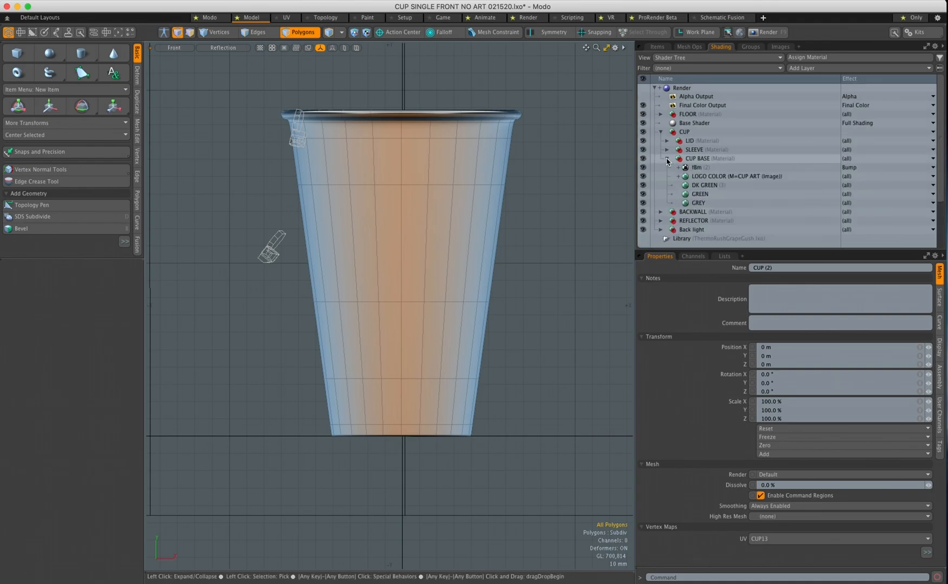
{"action": "left_click", "coordinate": [643, 176]}
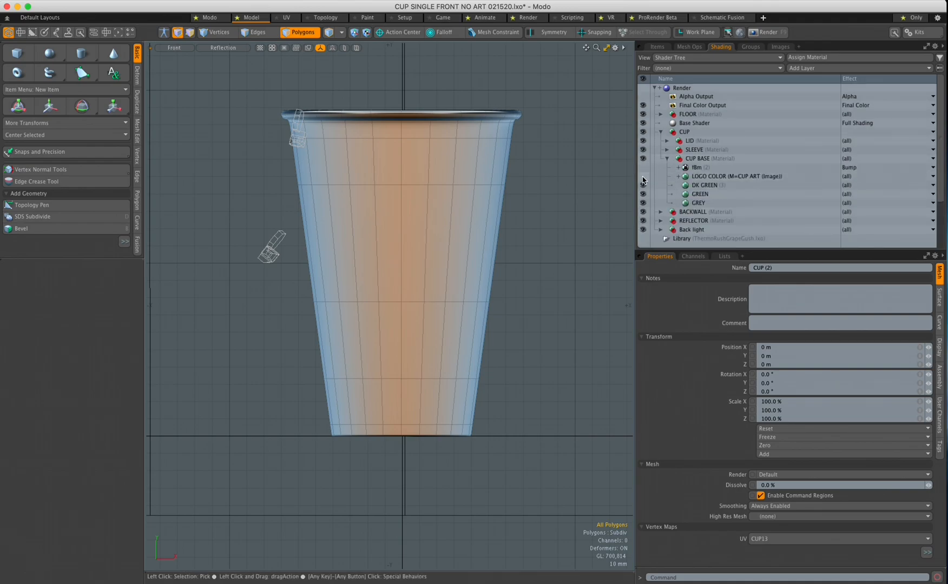
Select the DK GREEN material to show its diffuse colour 0.06, 0.29, 0.13
{"action": "left_click", "coordinate": [702, 178]}
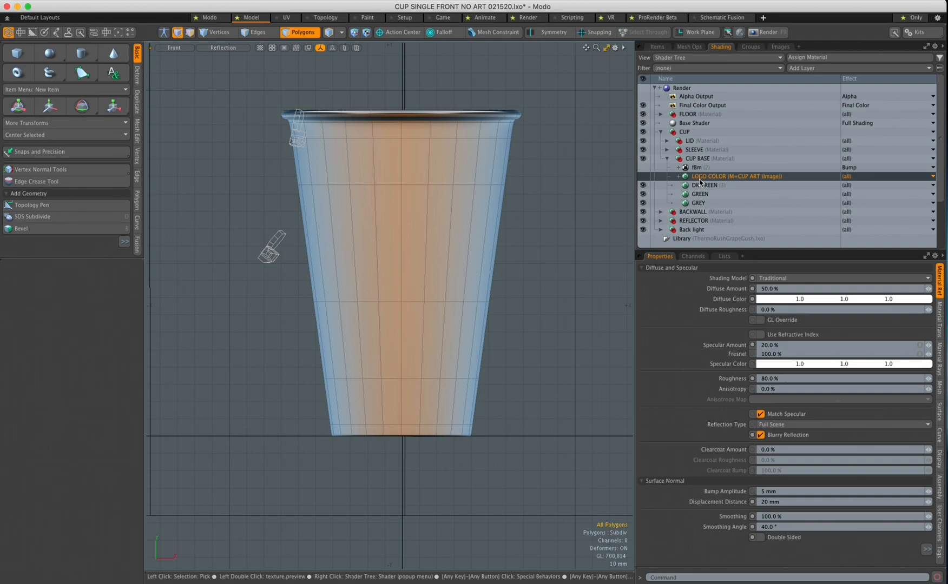
{"action": "left_click", "coordinate": [700, 187]}
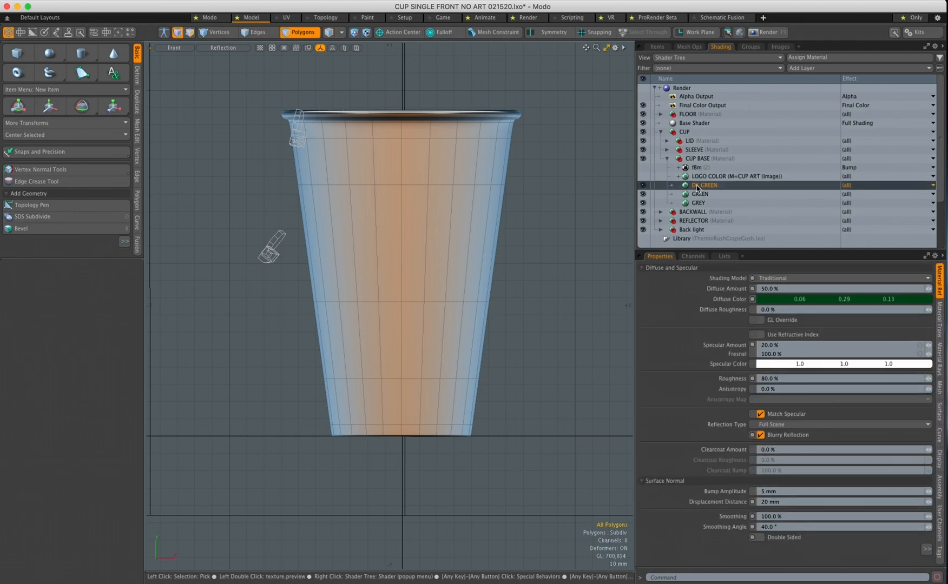
{"action": "left_click", "coordinate": [380, 0]}
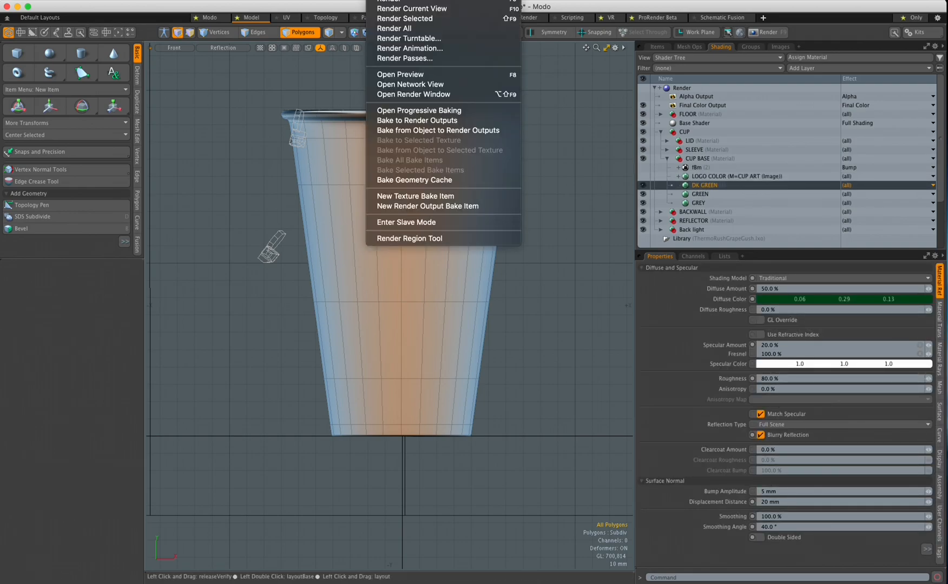
Start a Preview render of the dark-green cup, then shift the window left and enlarge the Properties panel
{"action": "left_click", "coordinate": [402, 76]}
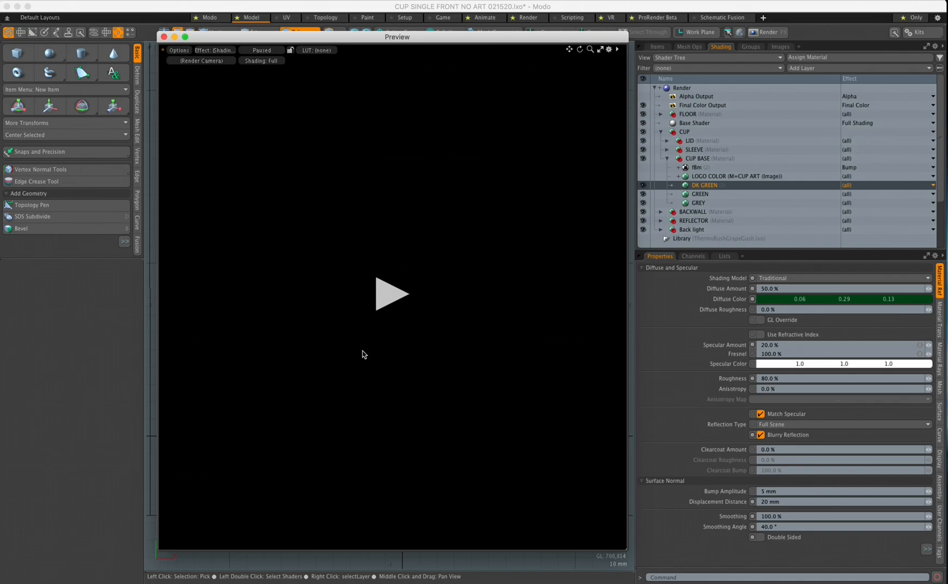
{"action": "left_click", "coordinate": [384, 301]}
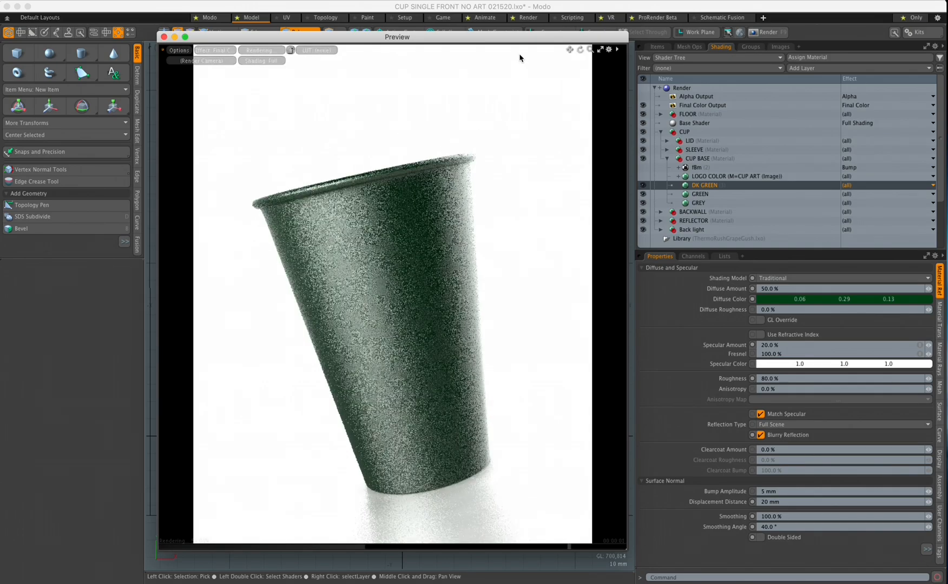
{"action": "left_click_drag", "start_coordinate": [518, 39], "coordinate": [435, 40]}
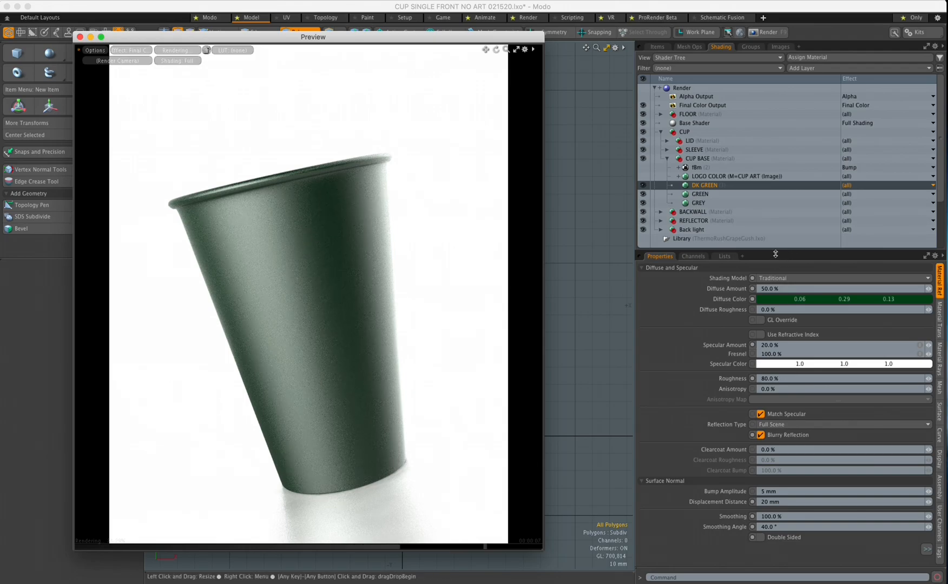
{"action": "left_click_drag", "start_coordinate": [774, 252], "coordinate": [773, 230]}
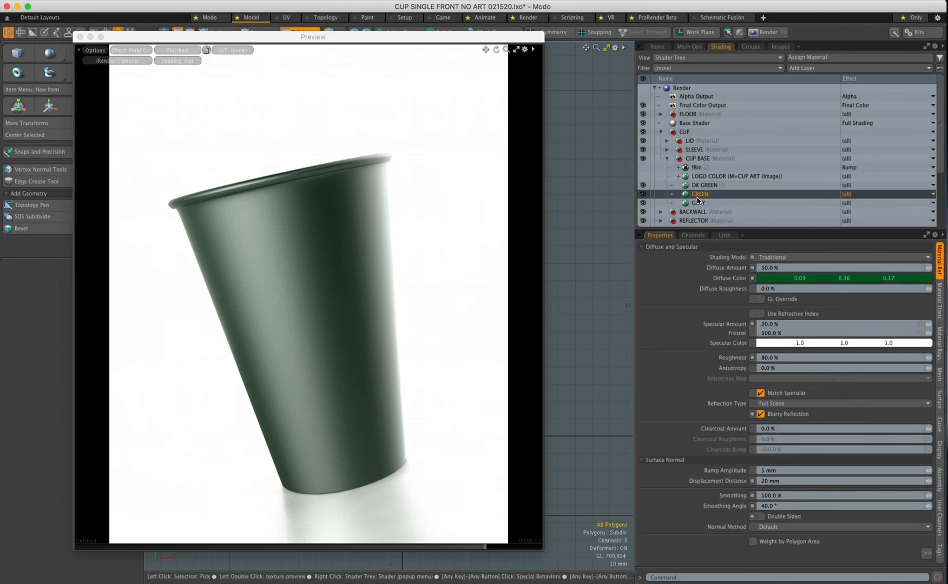
Compare the GREY and DK GREEN materials, then turn off Match Specular on DK GREEN
{"action": "left_click", "coordinate": [699, 204]}
{"action": "left_click", "coordinate": [701, 186]}
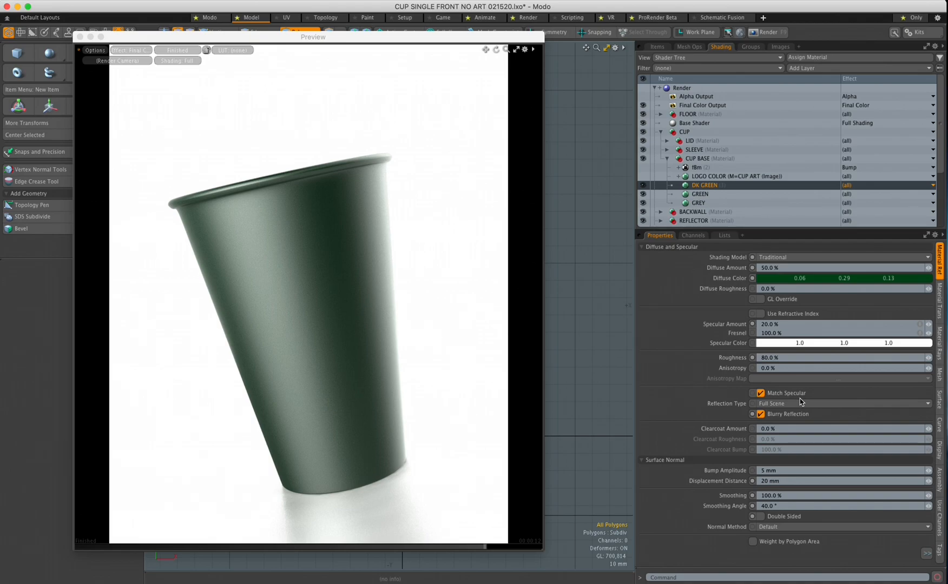
{"action": "left_click", "coordinate": [760, 394]}
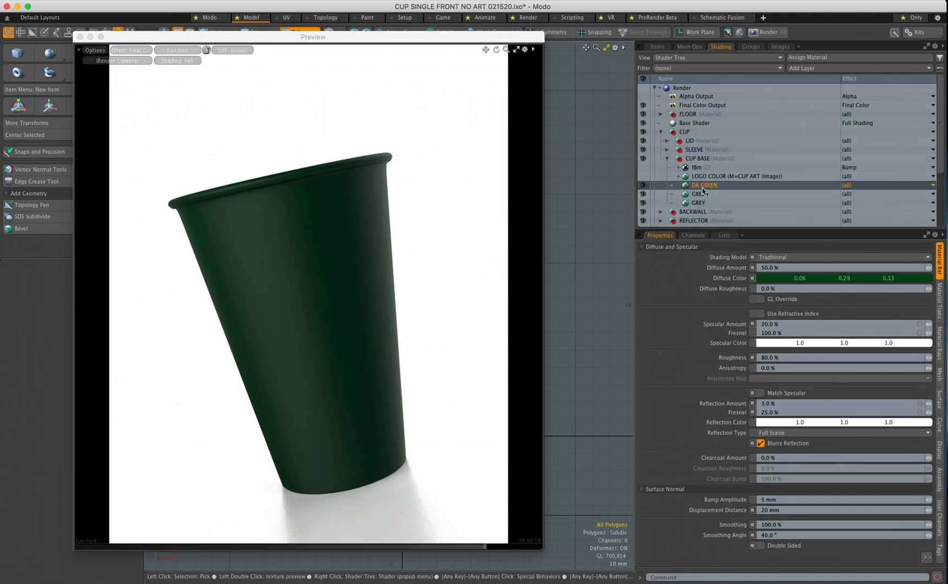
Move CUP ART above LOGO COLOR, then hide the LOGO COLOR layer from the render
{"action": "left_click", "coordinate": [678, 176]}
{"action": "left_click_drag", "start_coordinate": [695, 187], "coordinate": [697, 177]}
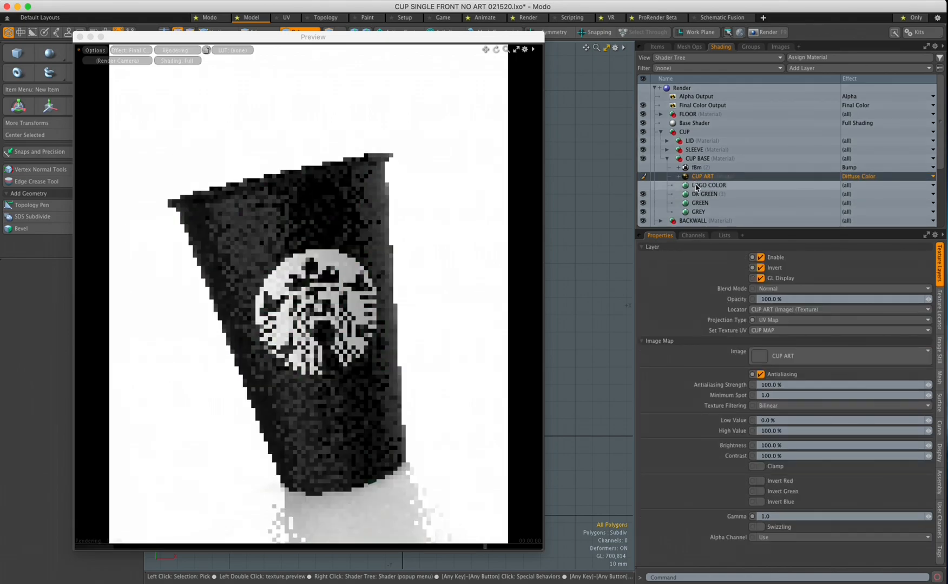
{"action": "left_click", "coordinate": [697, 186]}
{"action": "left_click", "coordinate": [643, 185]}
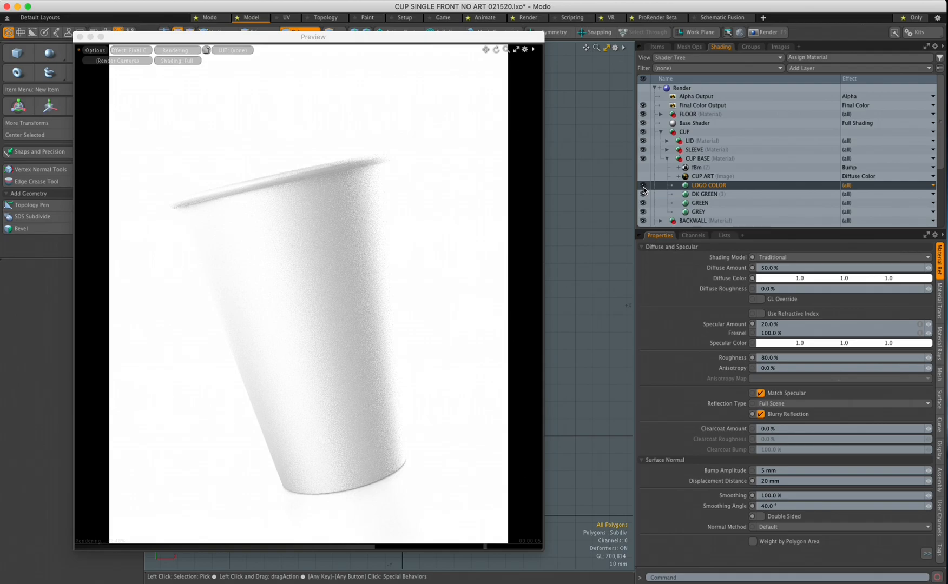
{"action": "left_click", "coordinate": [643, 186]}
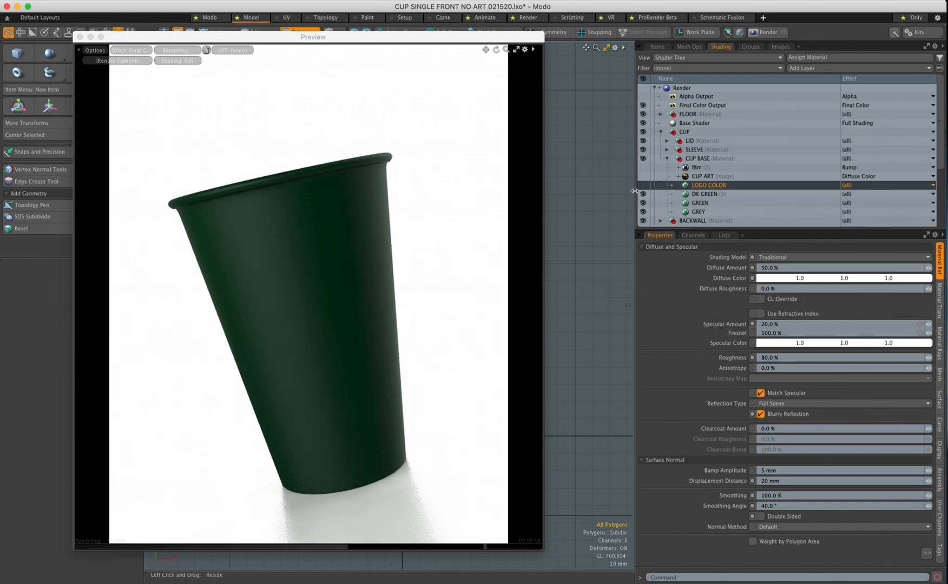
{"action": "left_click", "coordinate": [815, 68]}
{"action": "mouse_move", "coordinate": [826, 132]}
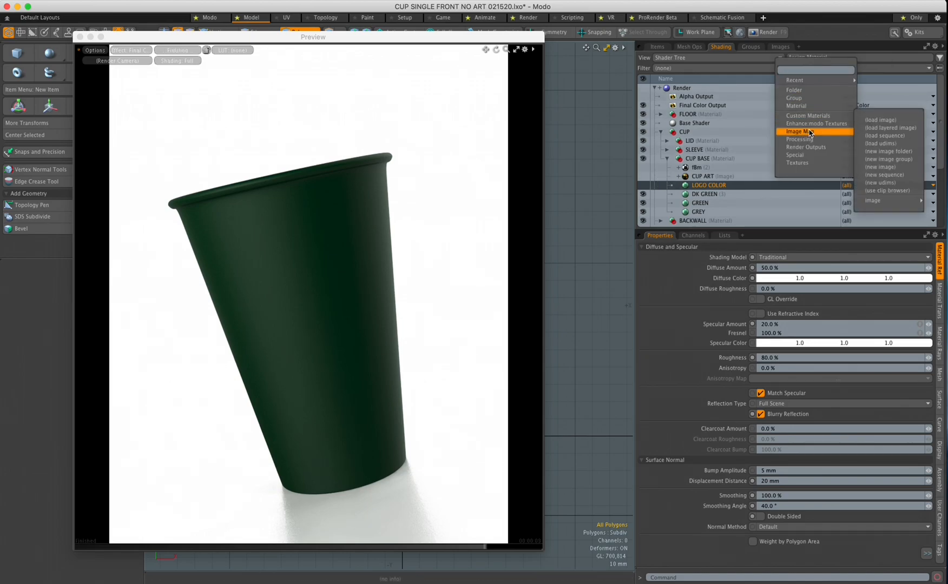
{"action": "left_click", "coordinate": [879, 121]}
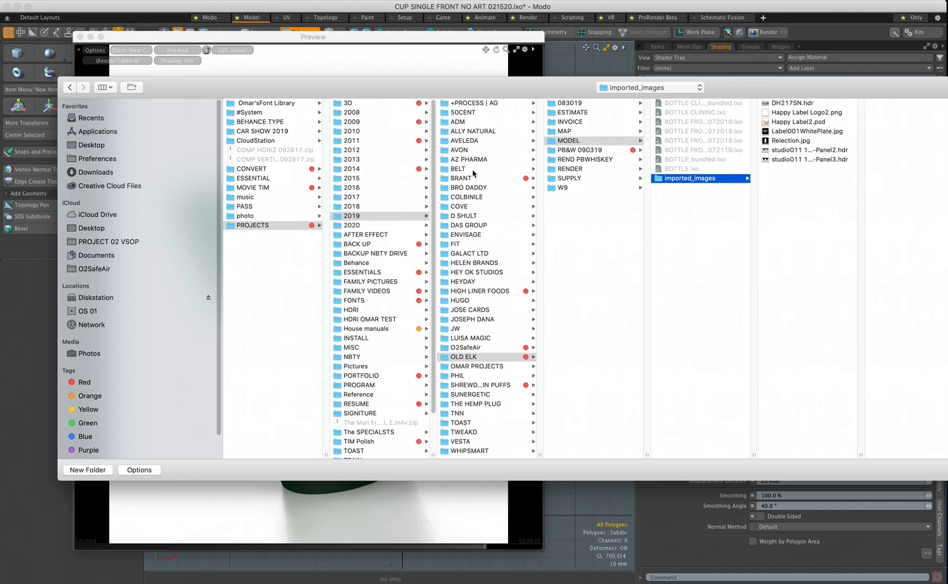
{"action": "left_click", "coordinate": [92, 145]}
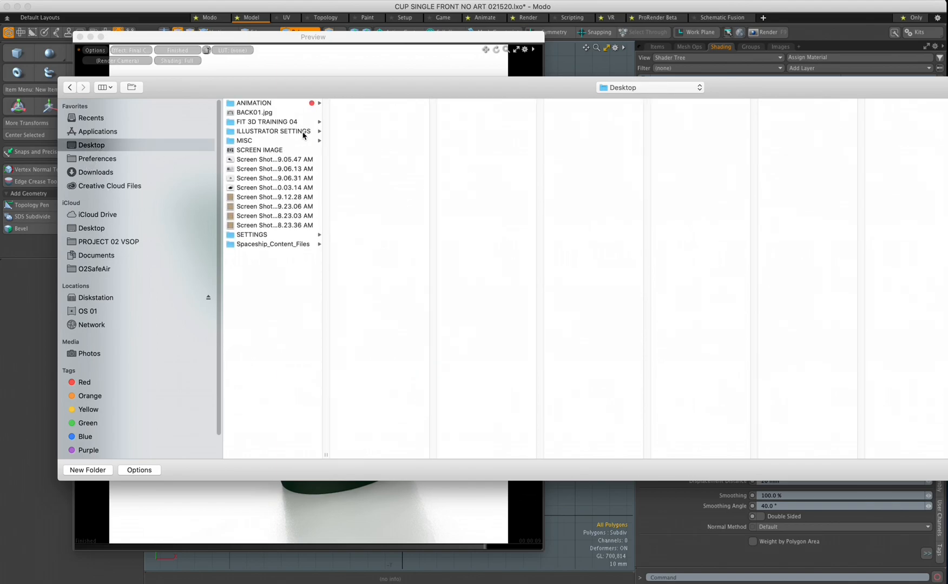
{"action": "left_click", "coordinate": [274, 123]}
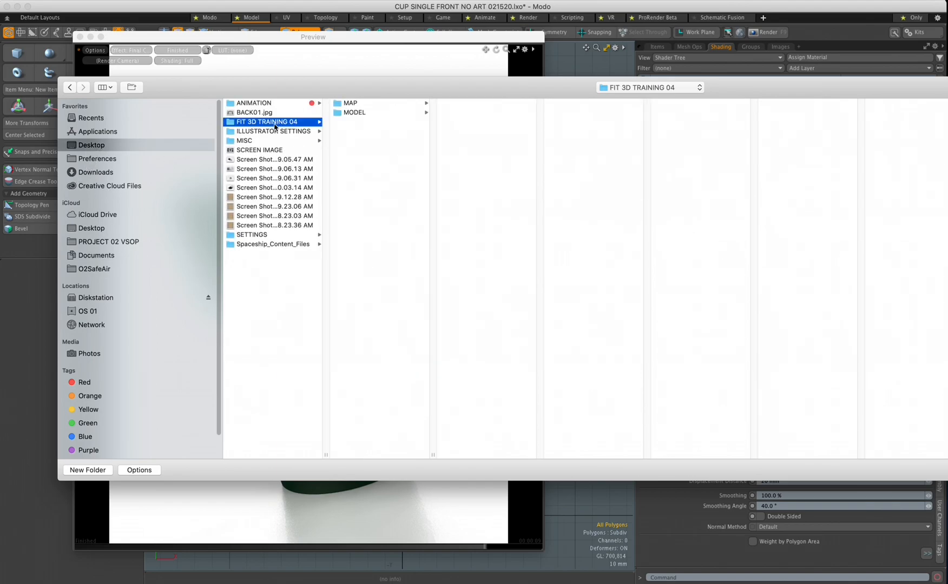
{"action": "left_click", "coordinate": [361, 106]}
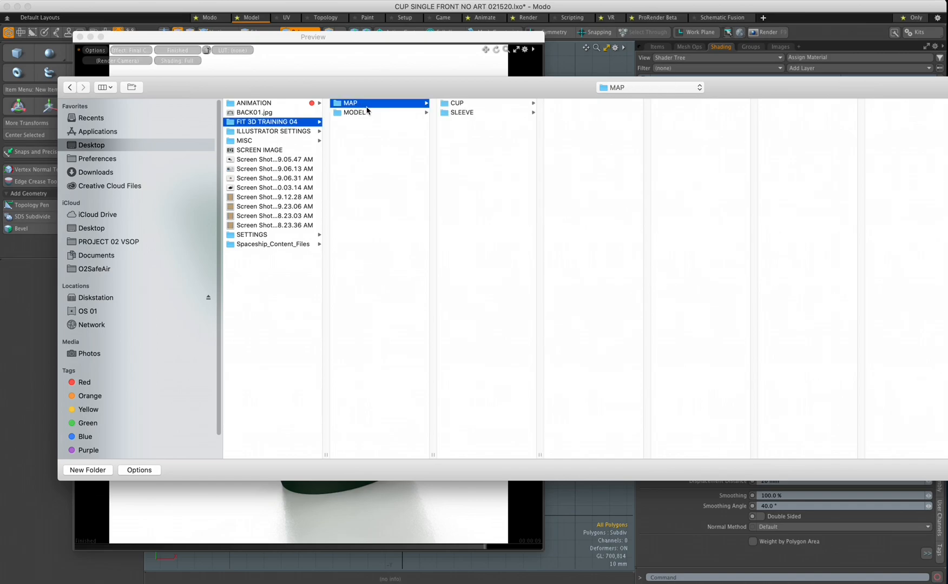
{"action": "left_click", "coordinate": [462, 106]}
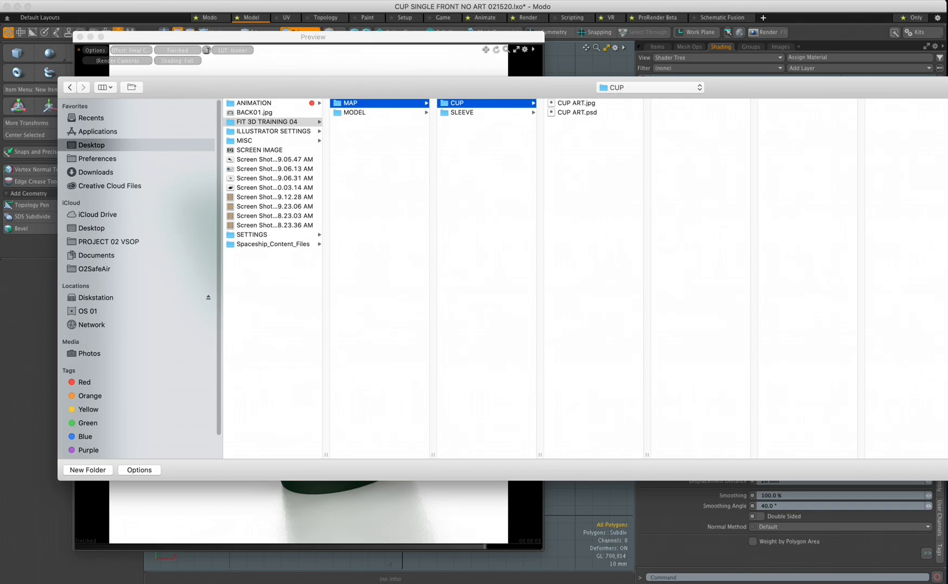
{"action": "key", "text": "Escape"}
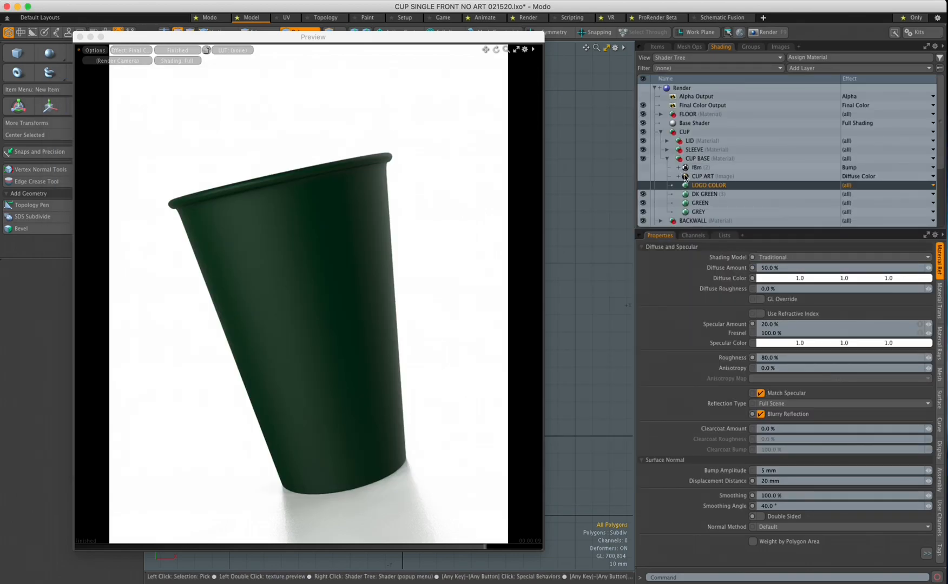
Toggle CUP ART's visibility to check its effect, then show both LOGO COLOR and CUP ART
{"action": "left_click", "coordinate": [703, 177]}
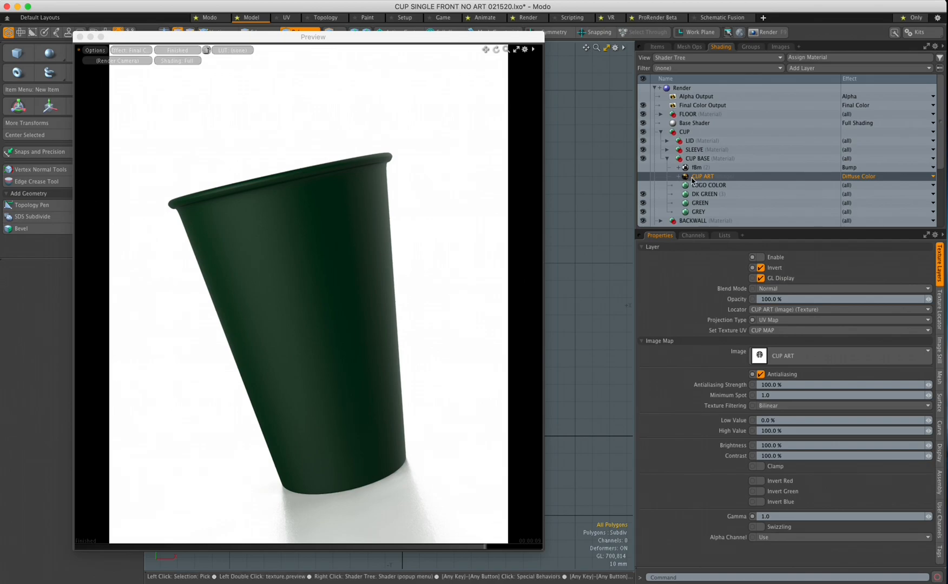
{"action": "left_click", "coordinate": [643, 177]}
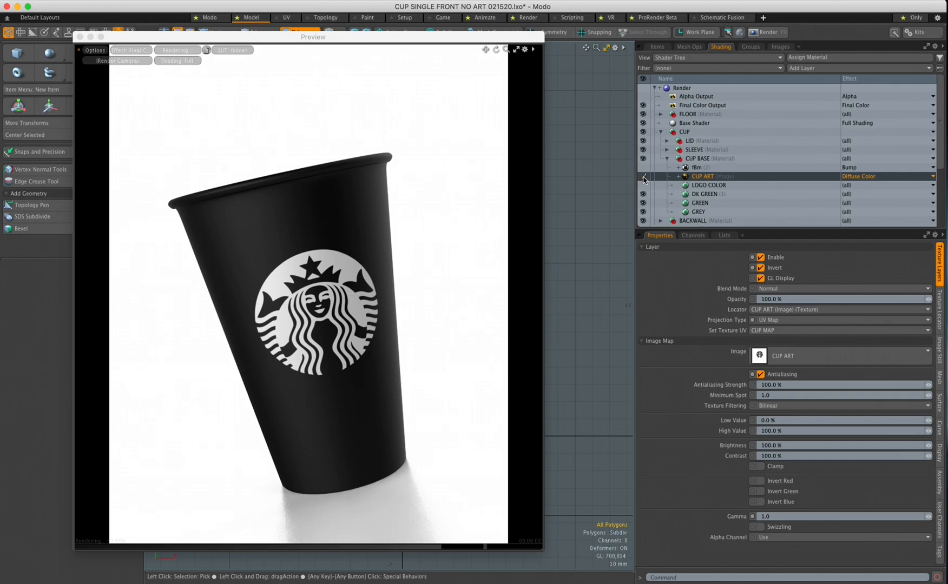
{"action": "left_click", "coordinate": [643, 177]}
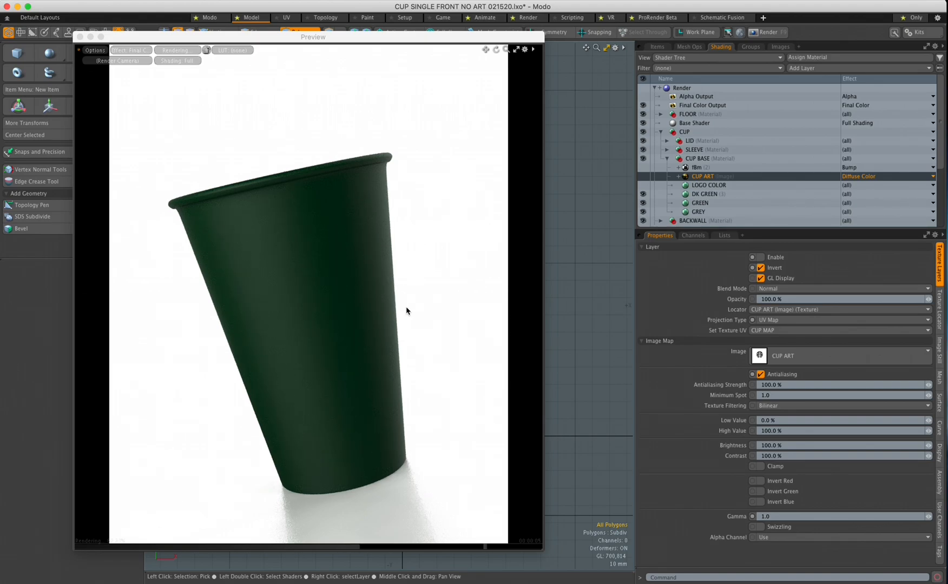
{"action": "left_click", "coordinate": [706, 196]}
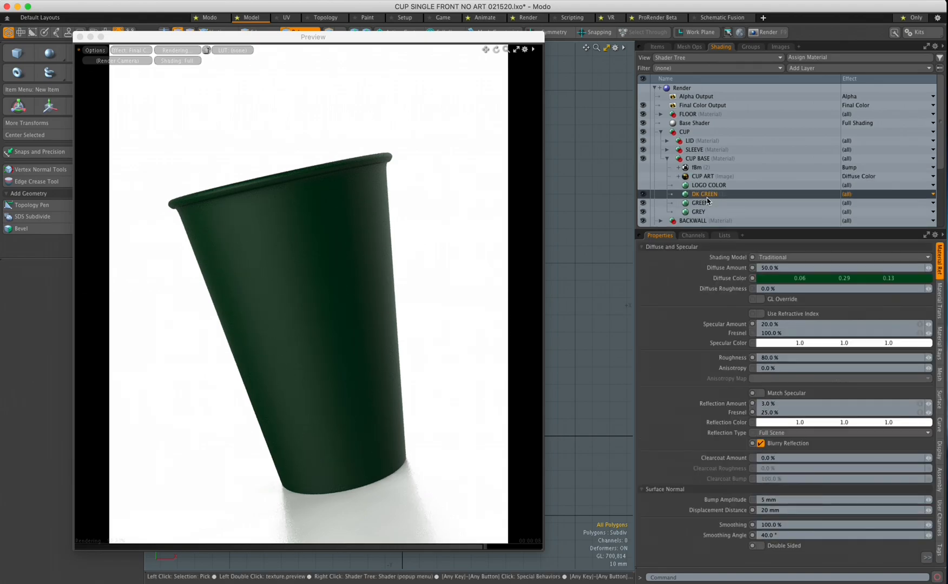
{"action": "left_click", "coordinate": [642, 185]}
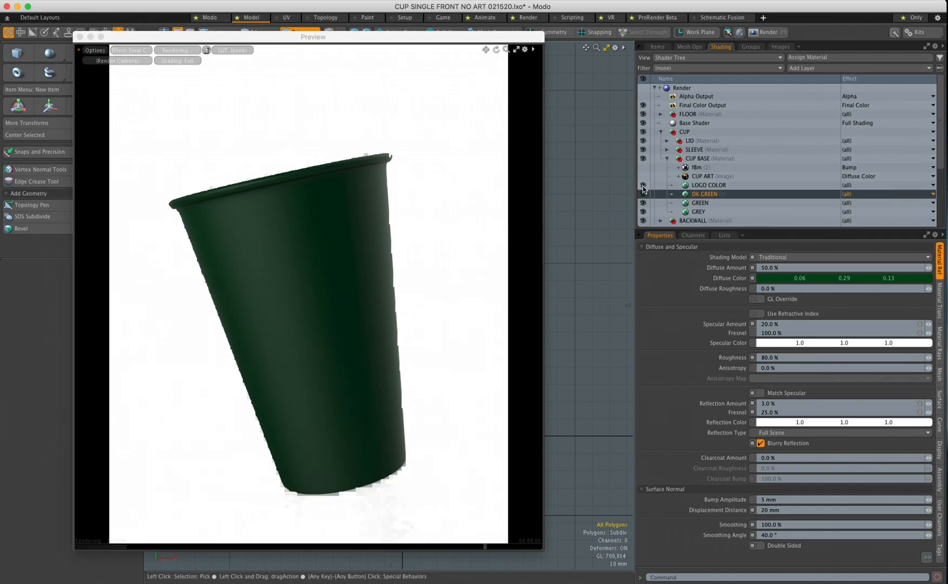
{"action": "left_click", "coordinate": [643, 177]}
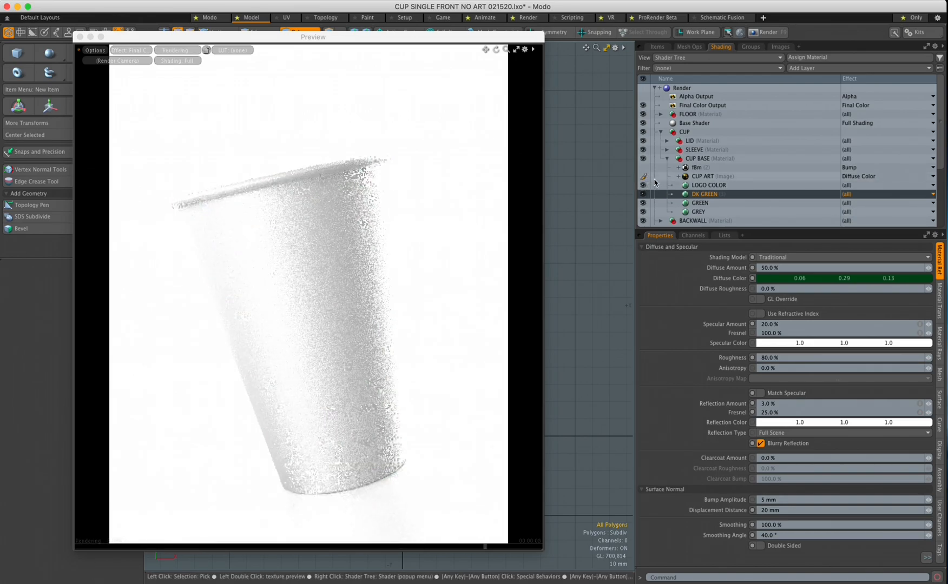
Turn off Match Specular on LOGO COLOR and drop CUP ART onto it as a layer mask
{"action": "left_click", "coordinate": [687, 177]}
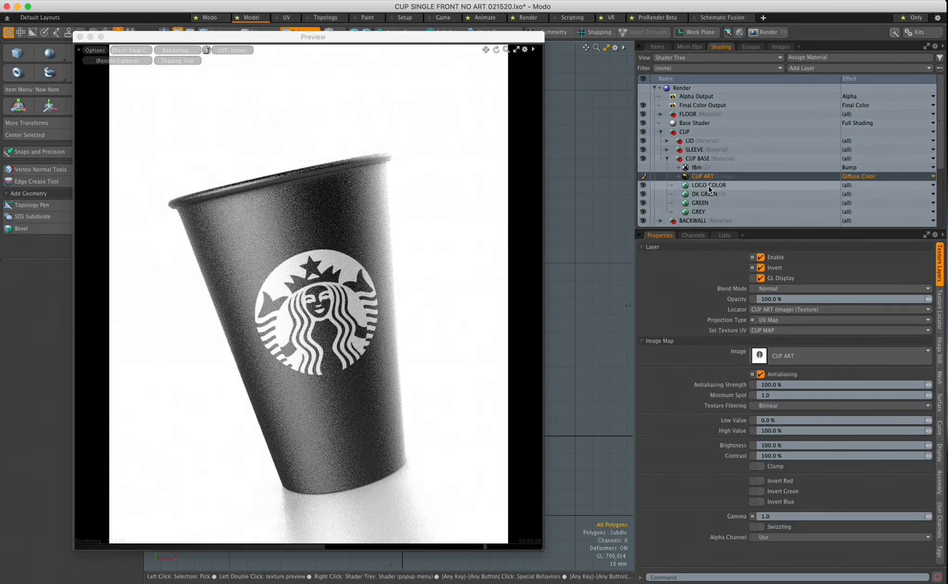
{"action": "left_click", "coordinate": [709, 186]}
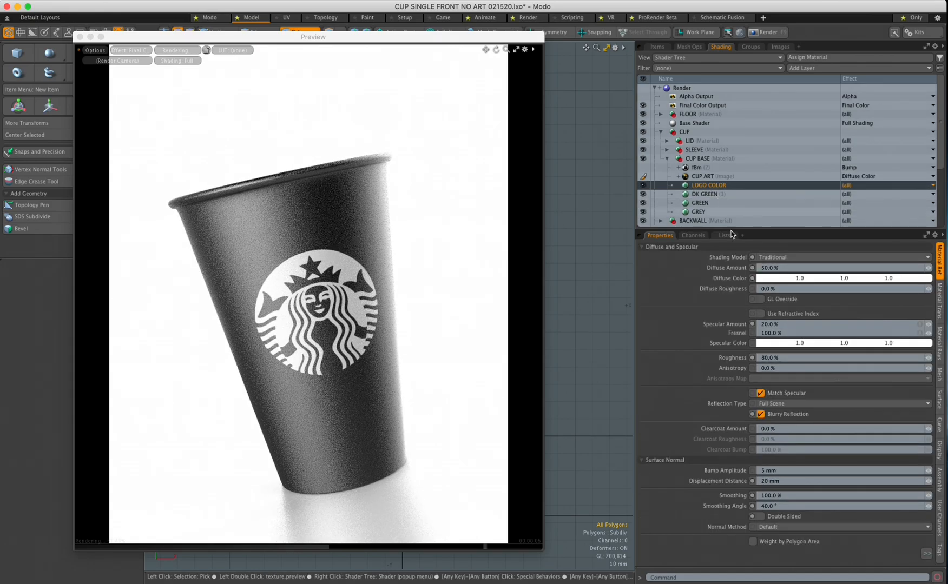
{"action": "left_click", "coordinate": [760, 393]}
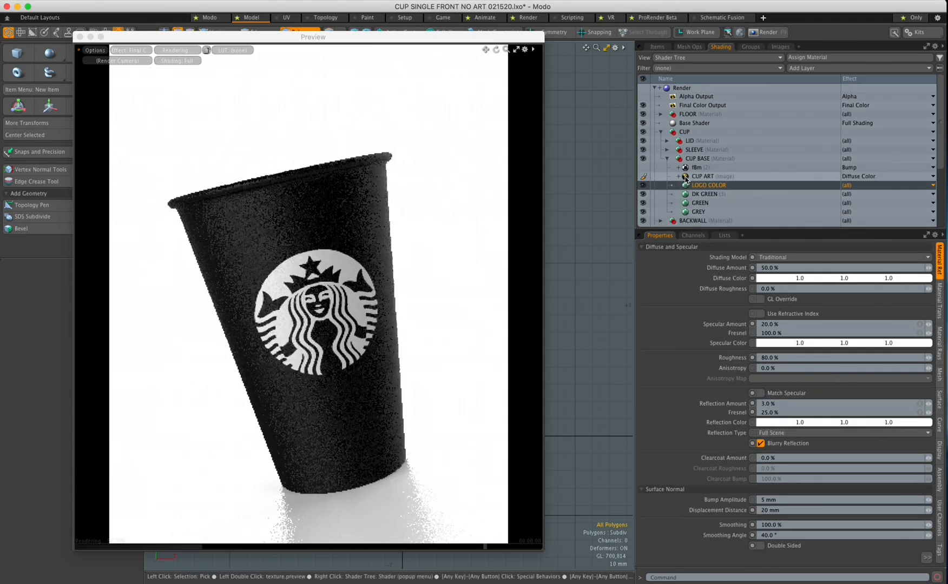
{"action": "left_click_drag", "start_coordinate": [686, 179], "coordinate": [690, 187]}
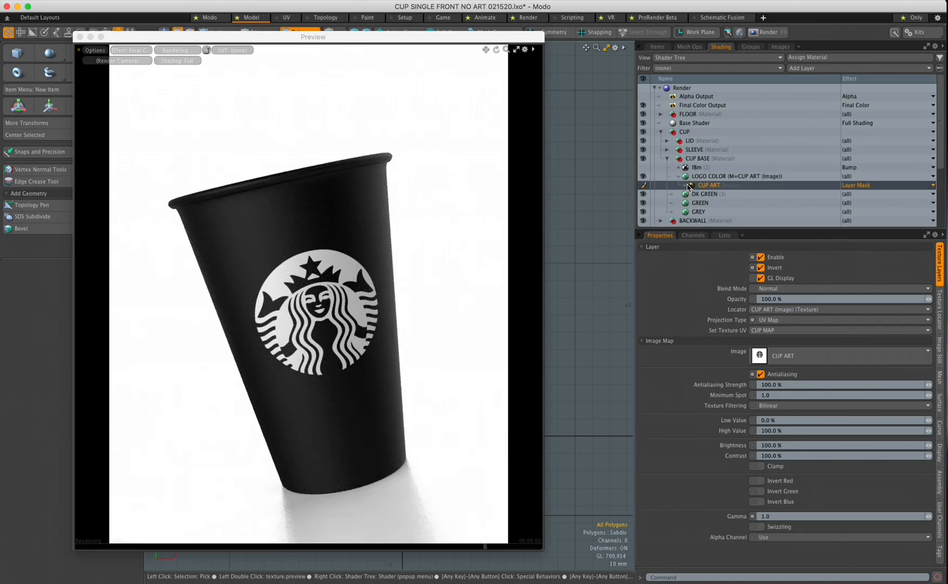
Expand LOGO COLOR and switch the CUP ART mask's Invert off and back on
{"action": "left_click", "coordinate": [679, 177]}
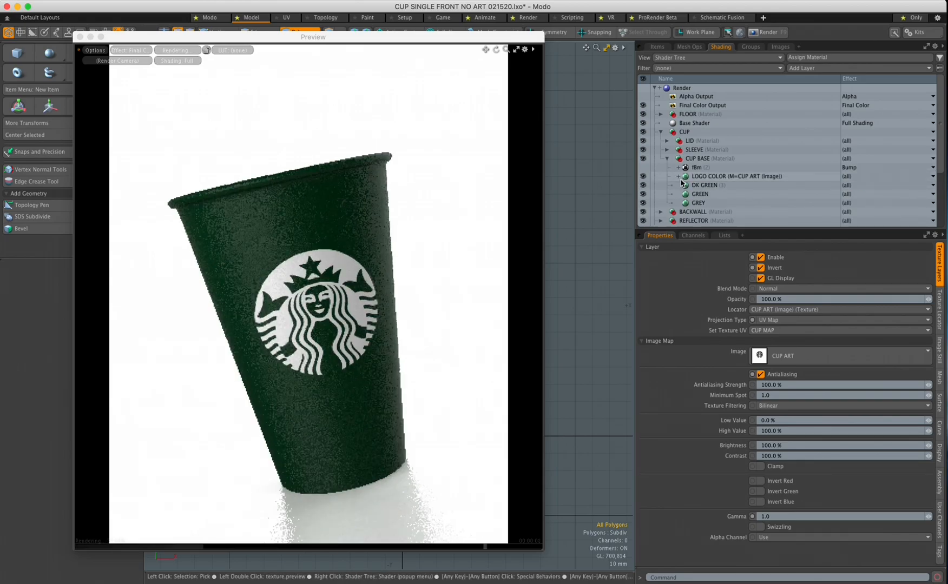
{"action": "left_click", "coordinate": [680, 177]}
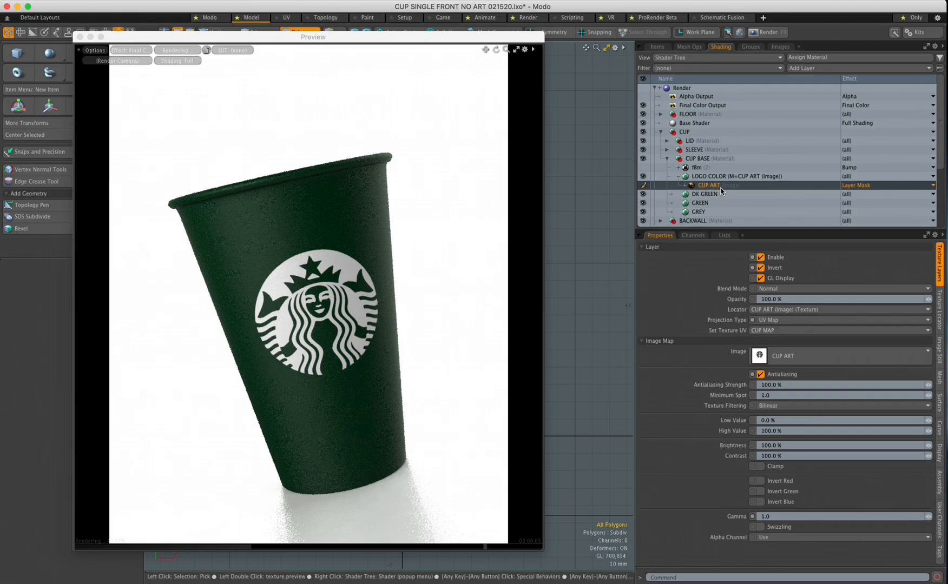
{"action": "left_click", "coordinate": [762, 270]}
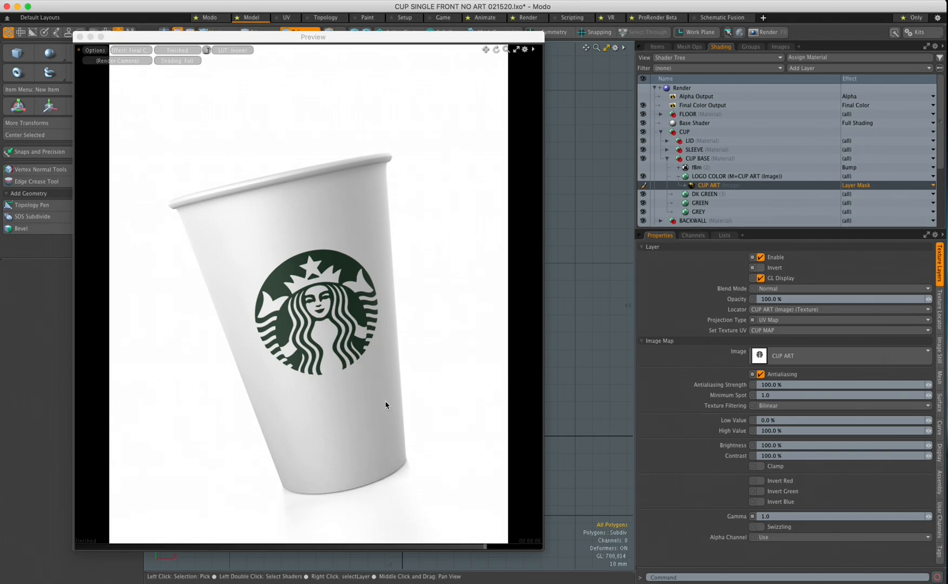
{"action": "left_click", "coordinate": [761, 269]}
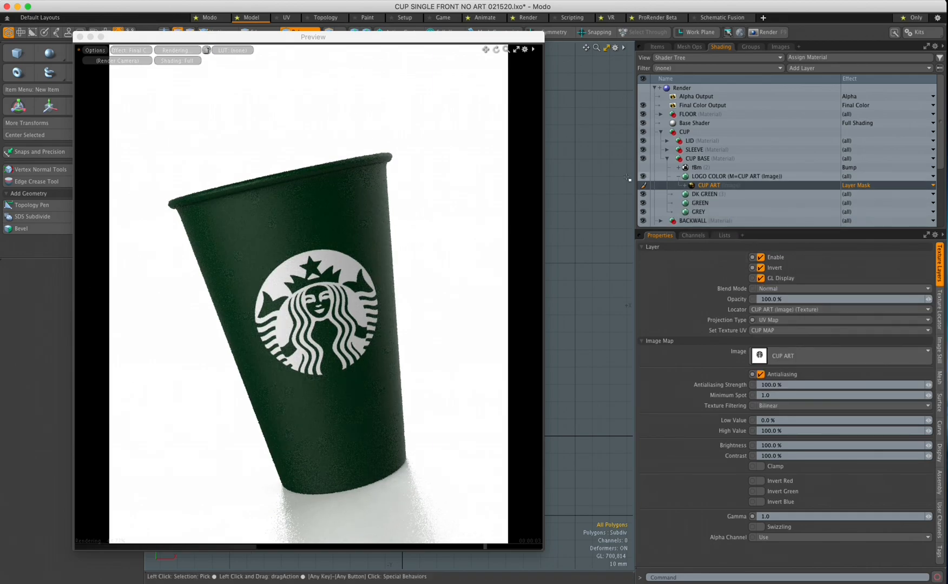
Collapse the LOGO COLOR layer and the CUP BASE group in the Shader Tree
{"action": "left_click", "coordinate": [679, 178]}
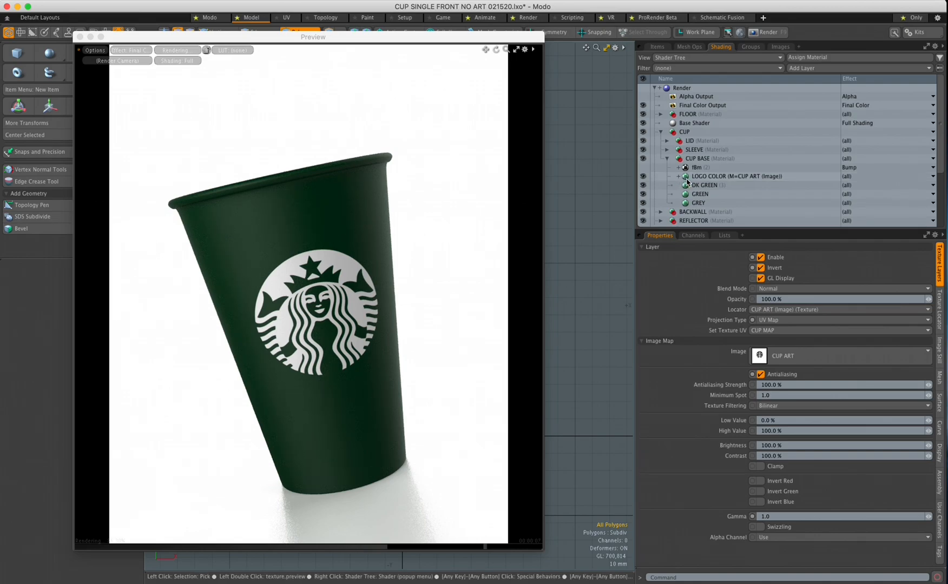
{"action": "left_click", "coordinate": [712, 181]}
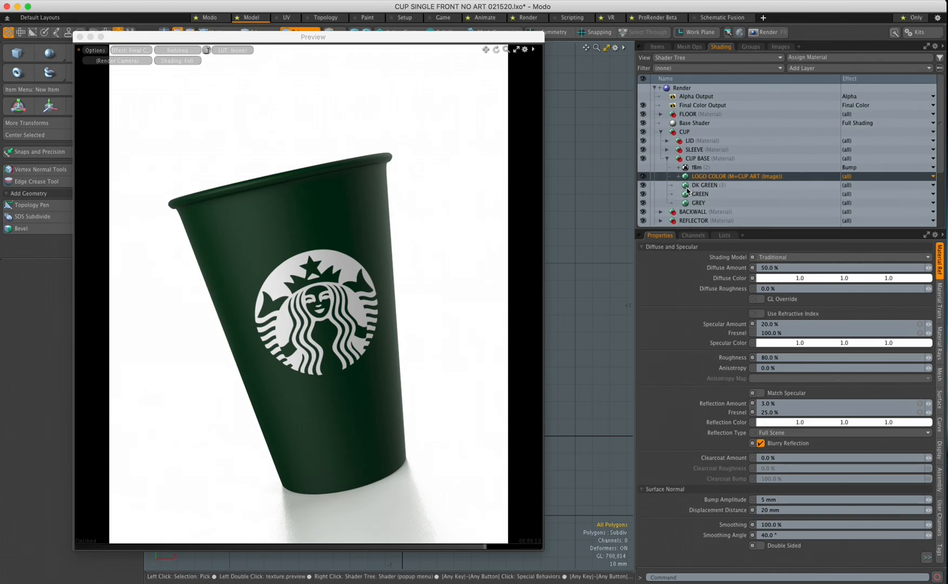
{"action": "left_click", "coordinate": [666, 158]}
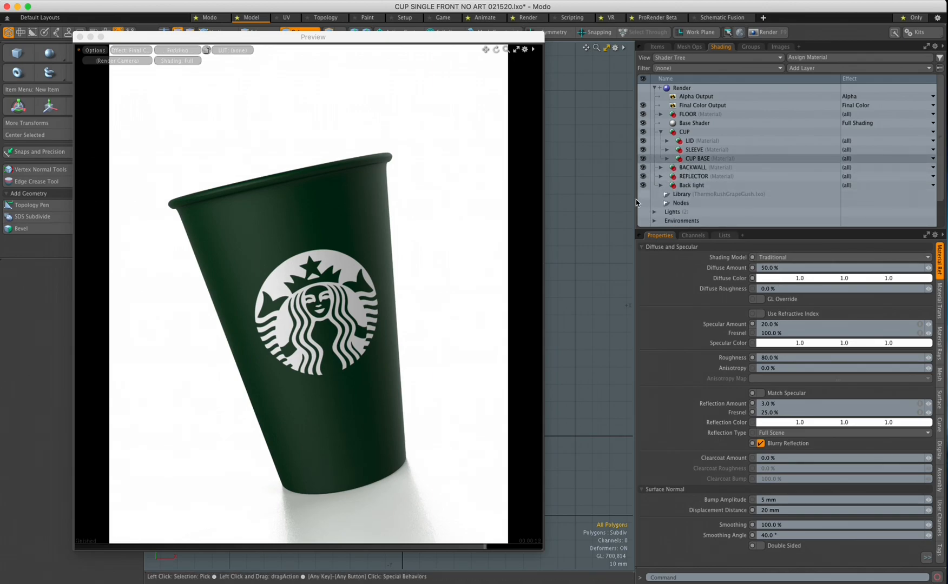
Fold the CUP group in the Shader Tree and open the Preview's Render Camera list
{"action": "left_click", "coordinate": [681, 161]}
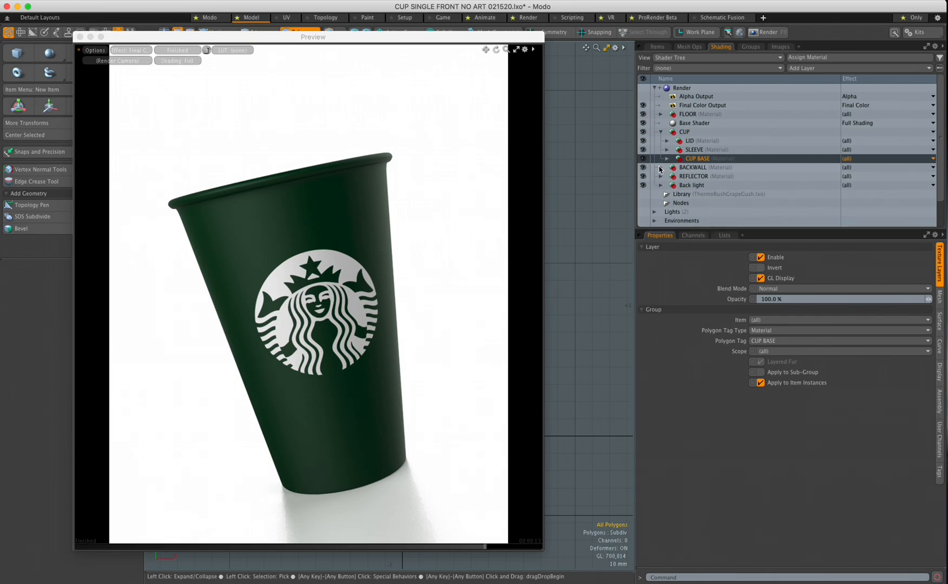
{"action": "left_click", "coordinate": [660, 132]}
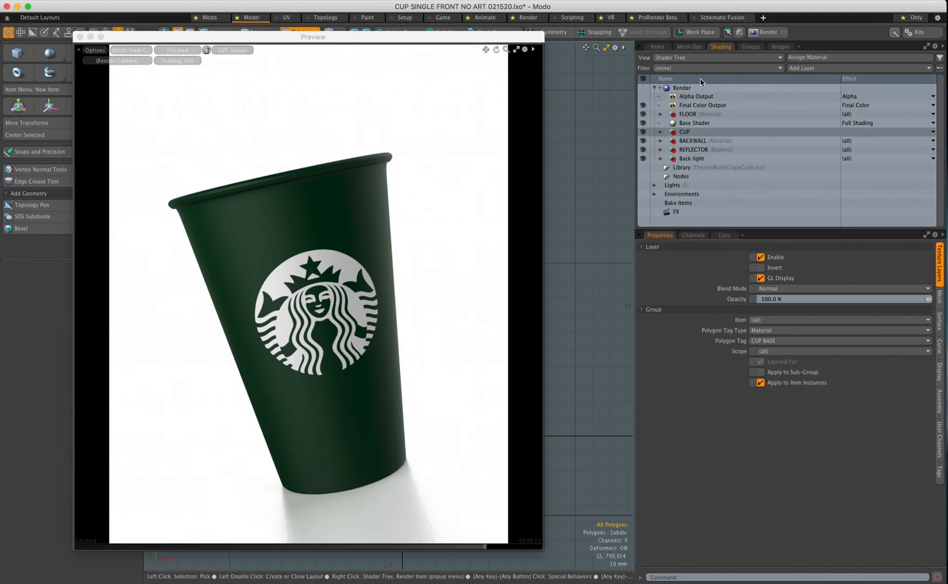
{"action": "left_click", "coordinate": [111, 61]}
Render the preview from the ANGLE camera and make the SLEEVE mesh visible in Items
{"action": "left_click", "coordinate": [108, 81]}
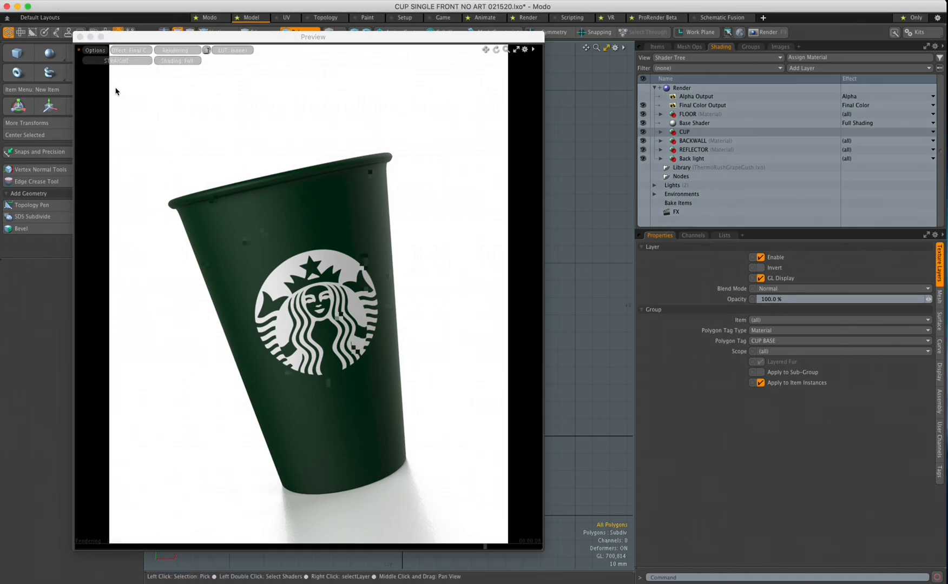
{"action": "left_click", "coordinate": [106, 61]}
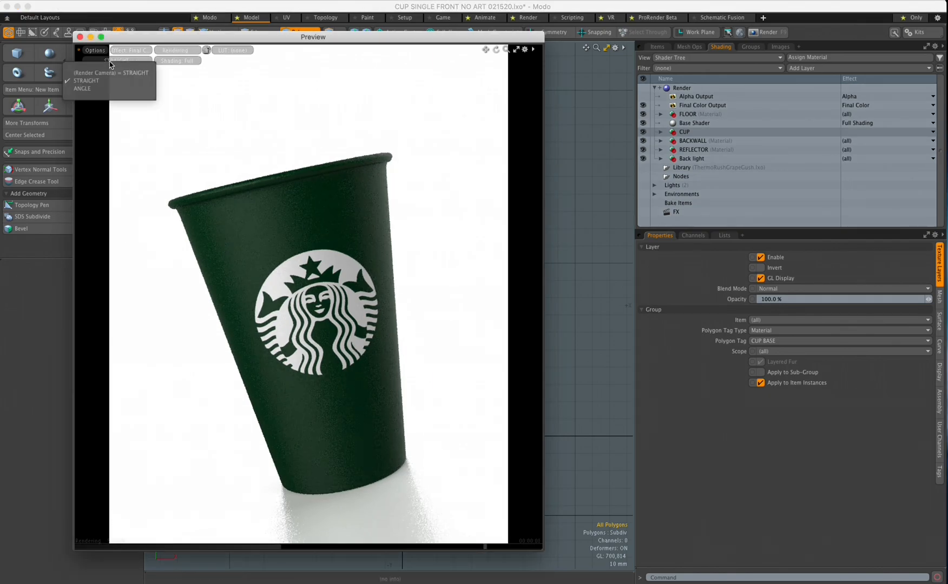
{"action": "left_click", "coordinate": [99, 92]}
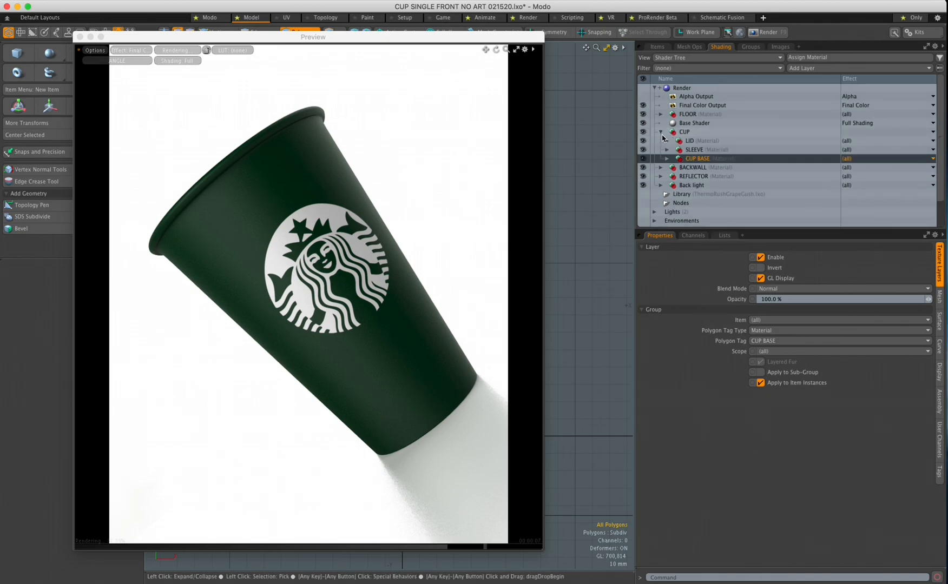
{"action": "left_click", "coordinate": [657, 46]}
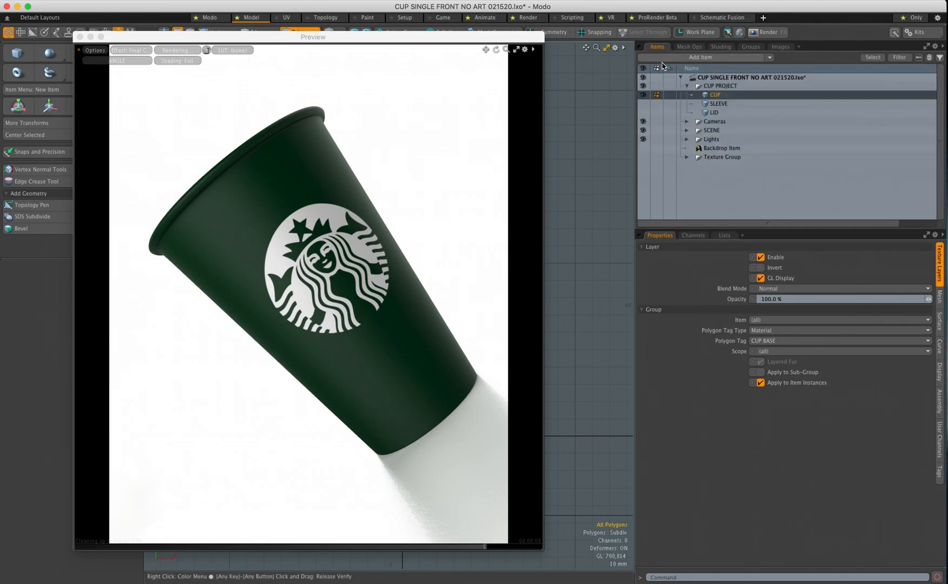
{"action": "left_click", "coordinate": [643, 103]}
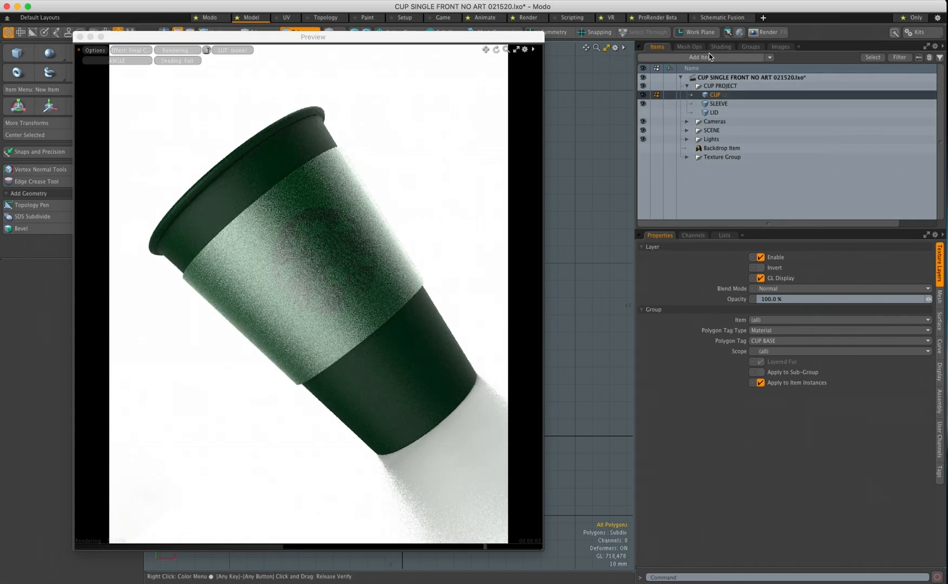
{"action": "left_click", "coordinate": [721, 47]}
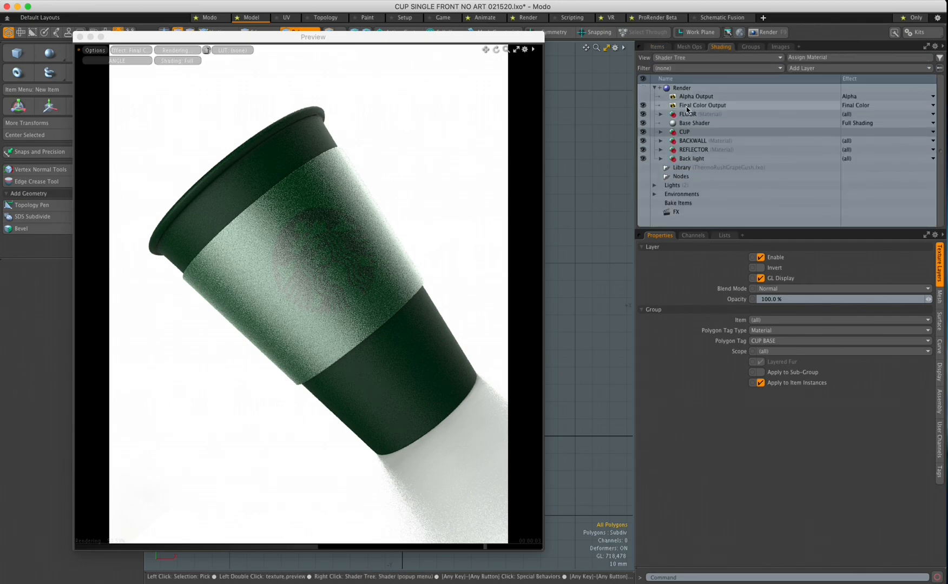
Hide the sleeve's DK GREEN and fBm layers and turn off Match Specular on GREEN
{"action": "left_click", "coordinate": [659, 131]}
{"action": "left_click", "coordinate": [666, 149]}
{"action": "left_click", "coordinate": [643, 168]}
{"action": "left_click", "coordinate": [642, 159]}
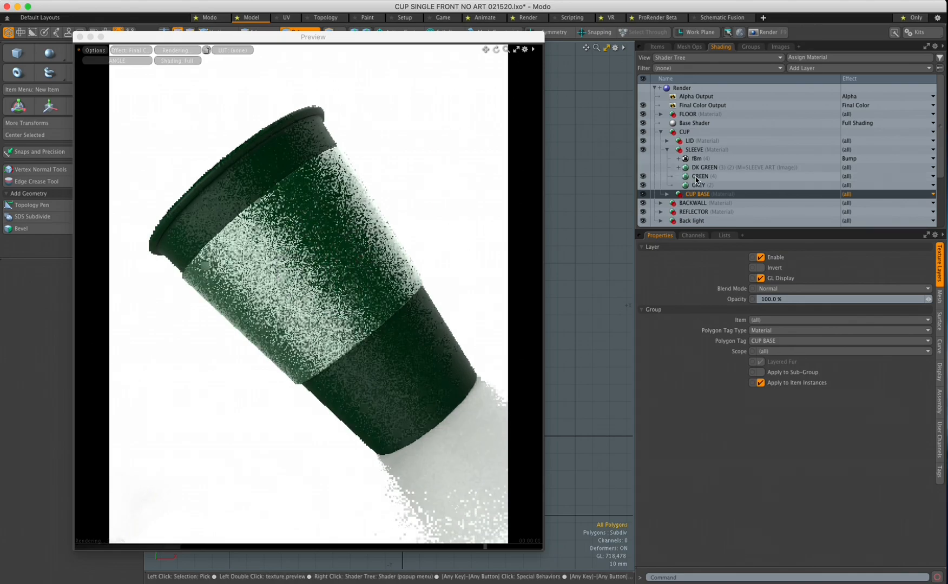
{"action": "left_click", "coordinate": [699, 177]}
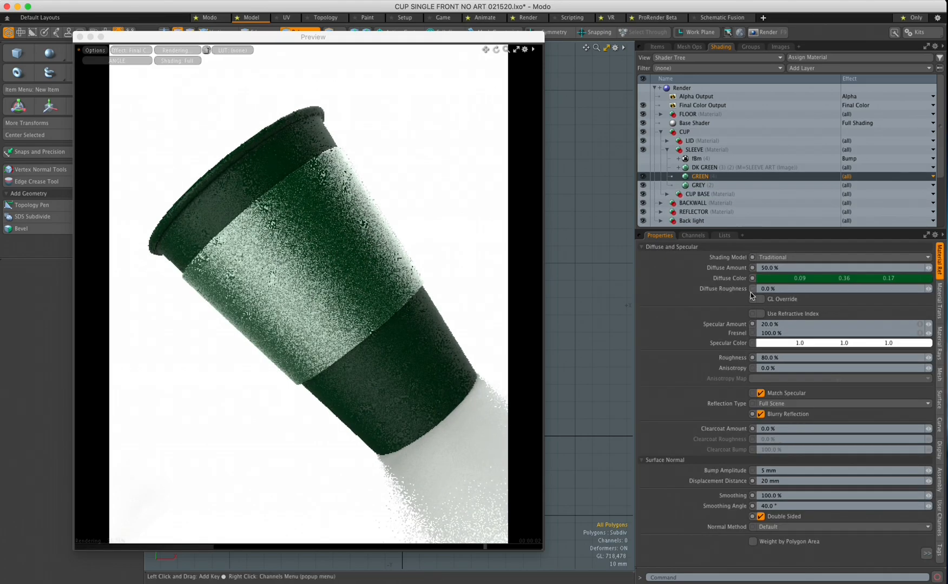
{"action": "left_click", "coordinate": [760, 393]}
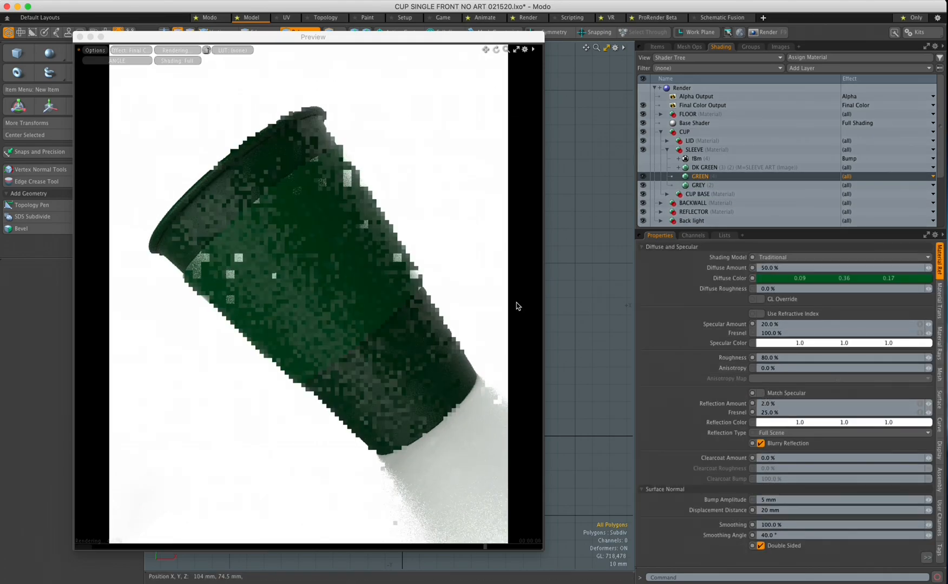
{"action": "left_click_drag", "start_coordinate": [510, 41], "coordinate": [517, 49]}
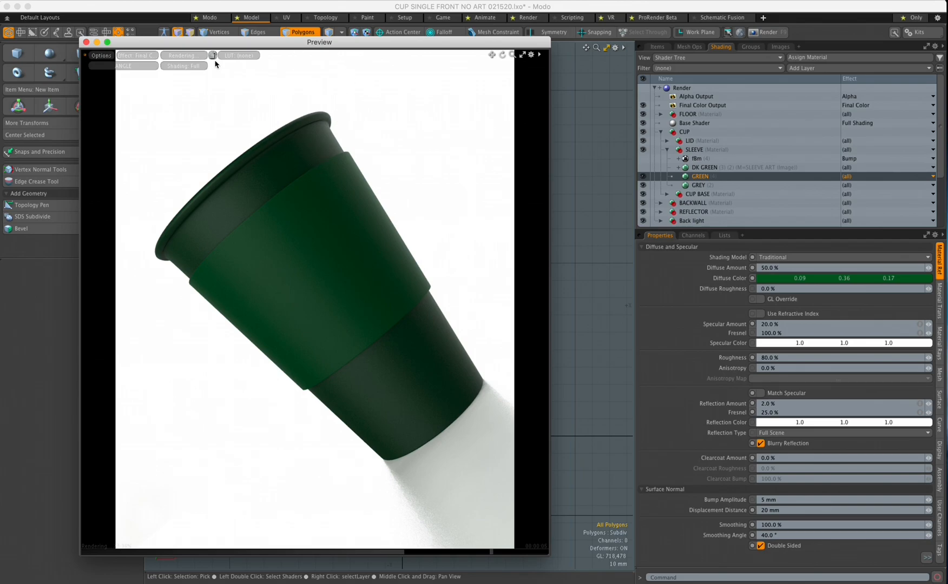
{"action": "left_click_drag", "start_coordinate": [122, 42], "coordinate": [947, 363]}
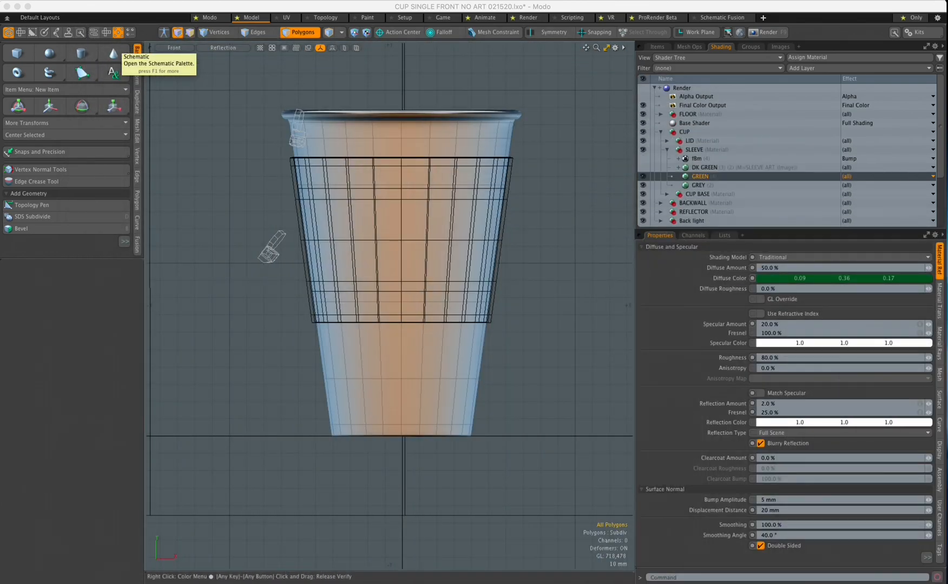
Select the SLEEVE mesh and hide the CUP mesh in the Items list
{"action": "left_click", "coordinate": [656, 46]}
{"action": "left_click", "coordinate": [710, 105]}
{"action": "left_click", "coordinate": [642, 95]}
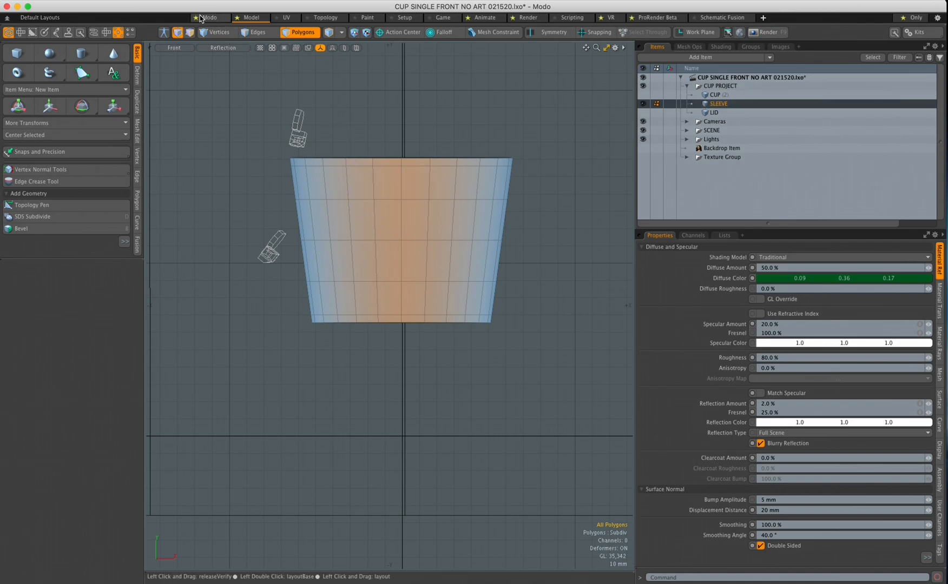
In the UV layout, view the sleeve from Front with Reflection shading and paint-select its polygons
{"action": "left_click", "coordinate": [286, 20]}
{"action": "left_click_drag", "start_coordinate": [614, 221], "coordinate": [617, 293]}
{"action": "key", "text": "ctrl+space"}
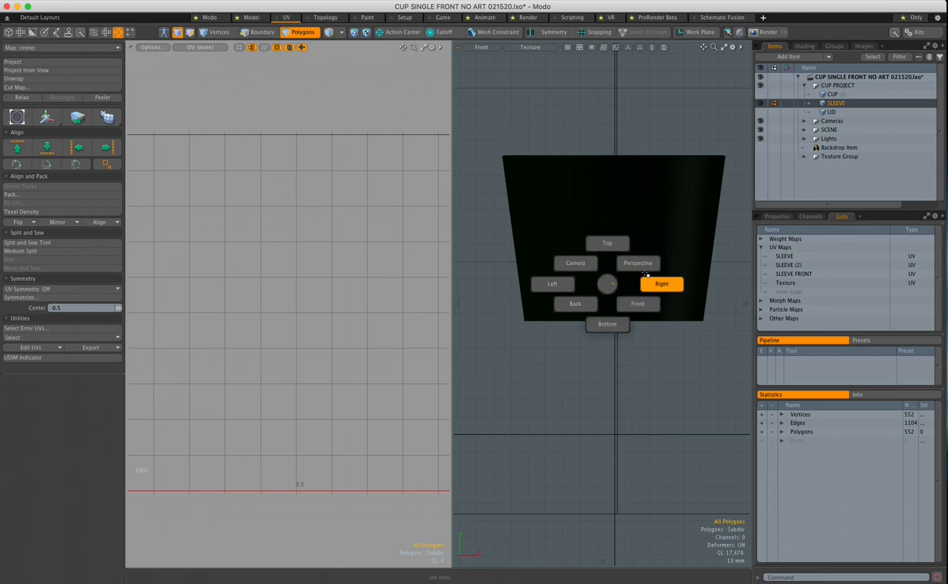
{"action": "left_click", "coordinate": [639, 305]}
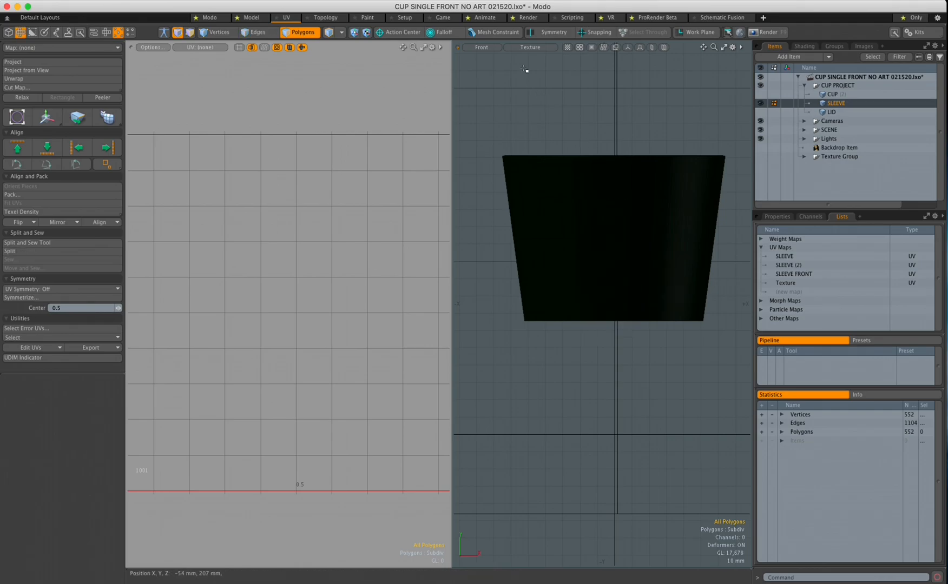
{"action": "left_click", "coordinate": [532, 47]}
{"action": "left_click", "coordinate": [525, 141]}
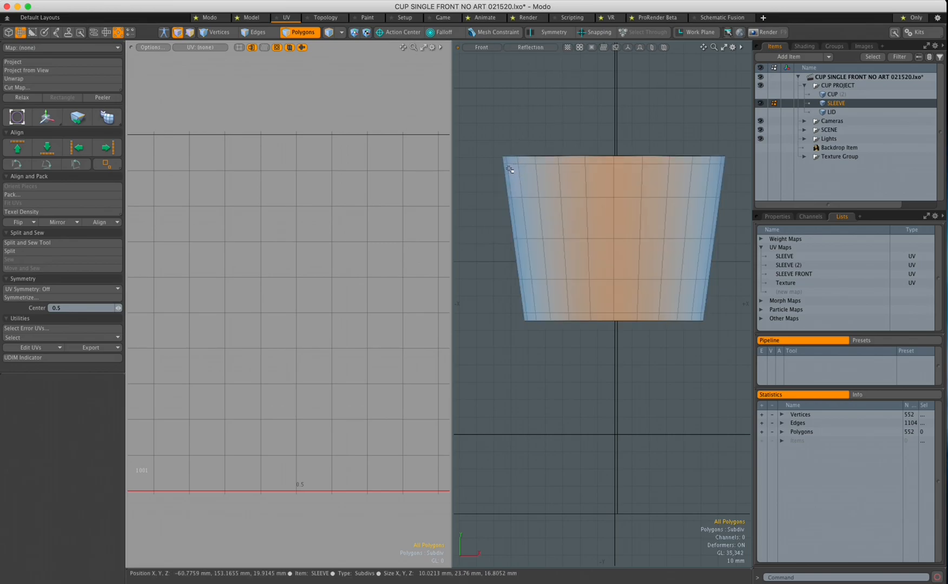
{"action": "mouse_move", "coordinate": [506, 160]}
{"action": "left_mouse_down"}
{"action": "mouse_move", "coordinate": [713, 163]}
{"action": "mouse_move", "coordinate": [698, 178]}
{"action": "mouse_move", "coordinate": [520, 179]}
{"action": "mouse_move", "coordinate": [523, 211]}
{"action": "mouse_move", "coordinate": [693, 216]}
{"action": "mouse_move", "coordinate": [691, 248]}
{"action": "mouse_move", "coordinate": [535, 254]}
{"action": "left_mouse_up"}
{"action": "mouse_move", "coordinate": [539, 296]}
{"action": "left_mouse_down"}
{"action": "mouse_move", "coordinate": [706, 296]}
{"action": "mouse_move", "coordinate": [574, 317]}
{"action": "mouse_move", "coordinate": [535, 309]}
{"action": "left_mouse_up"}
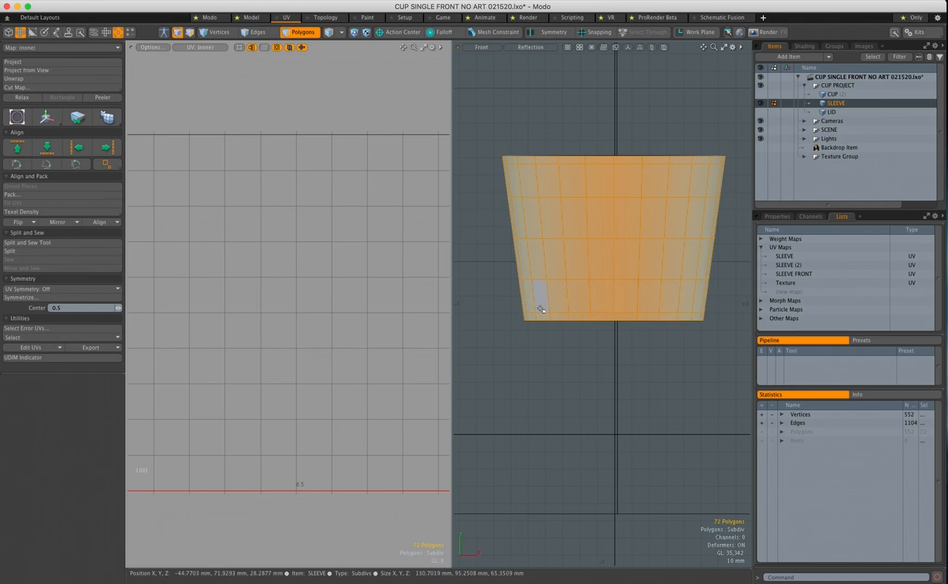
Create a UV map named SLEEVE13 and fill it with a Project from View projection
{"action": "left_click", "coordinate": [796, 296]}
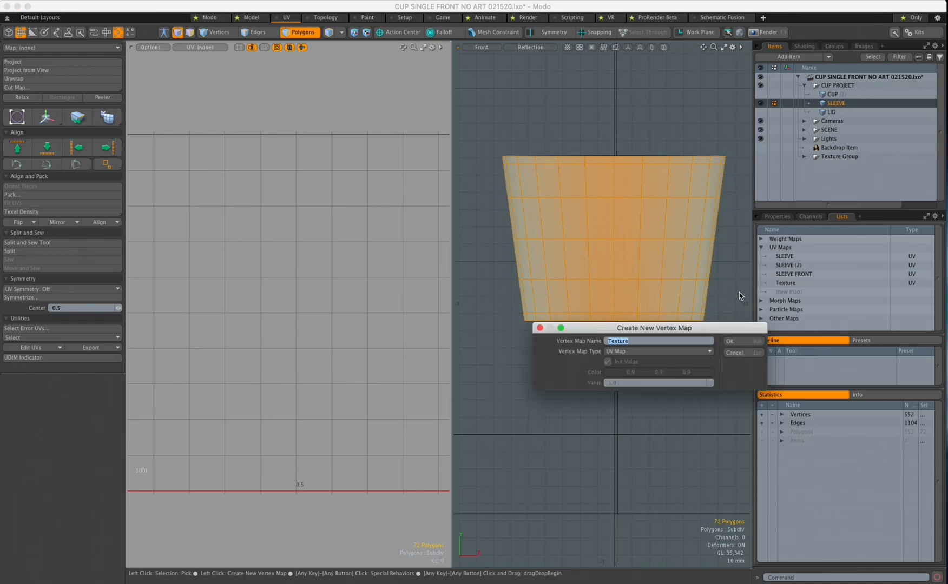
{"action": "type", "text": "SLEEVE13"}
{"action": "left_click", "coordinate": [735, 342]}
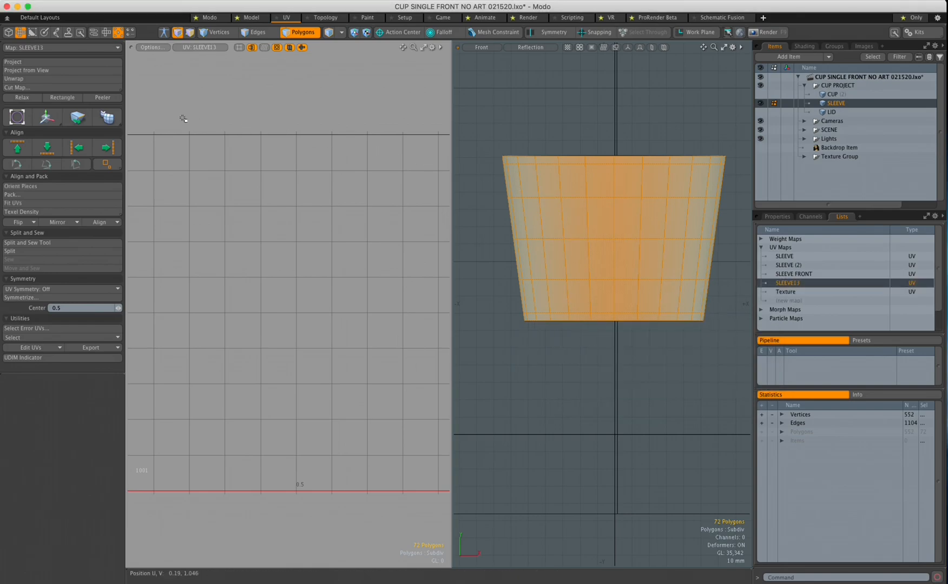
{"action": "left_click", "coordinate": [46, 70]}
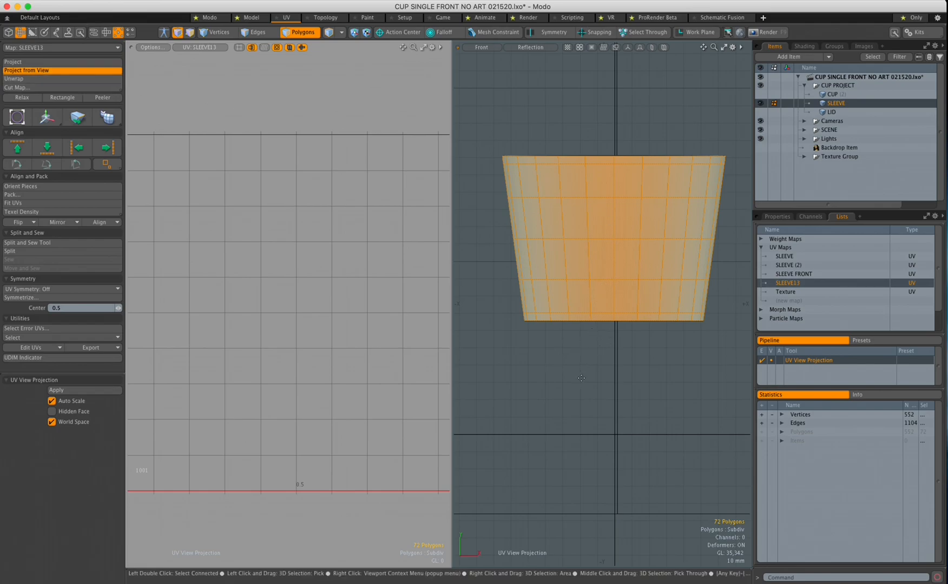
{"action": "left_click", "coordinate": [581, 378]}
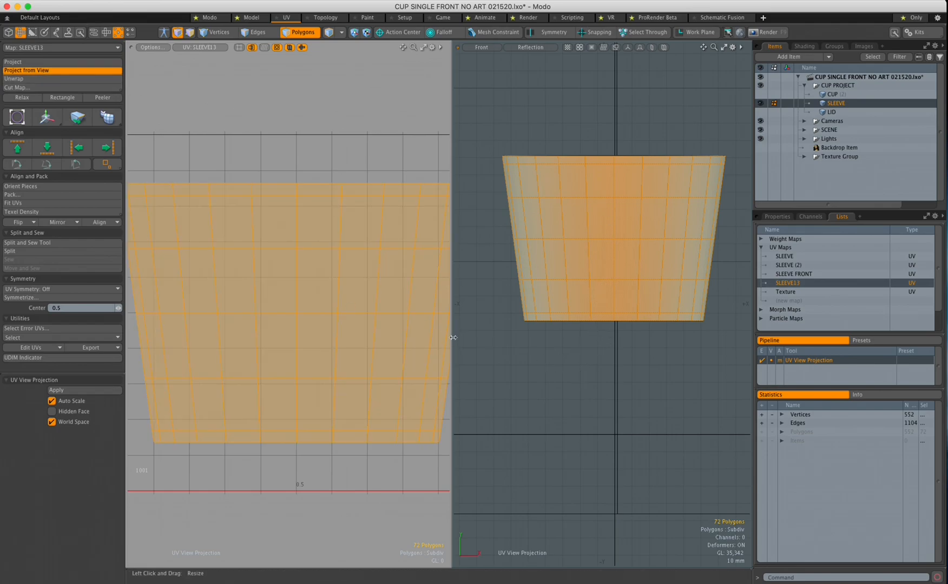
Widen the UV editor, capture the UV square as a screenshot, then restore the layout
{"action": "left_click_drag", "start_coordinate": [455, 337], "coordinate": [559, 340]}
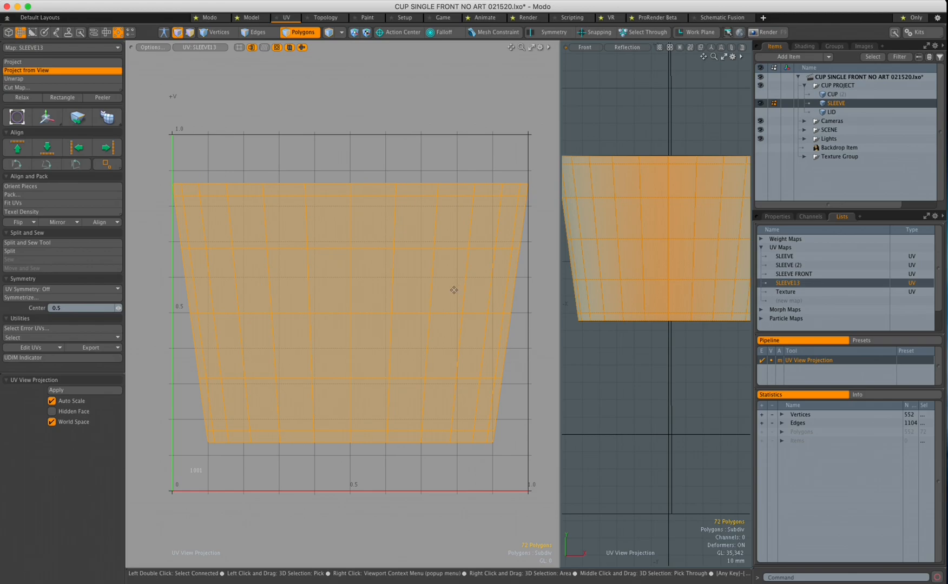
{"action": "key", "text": "shift"}
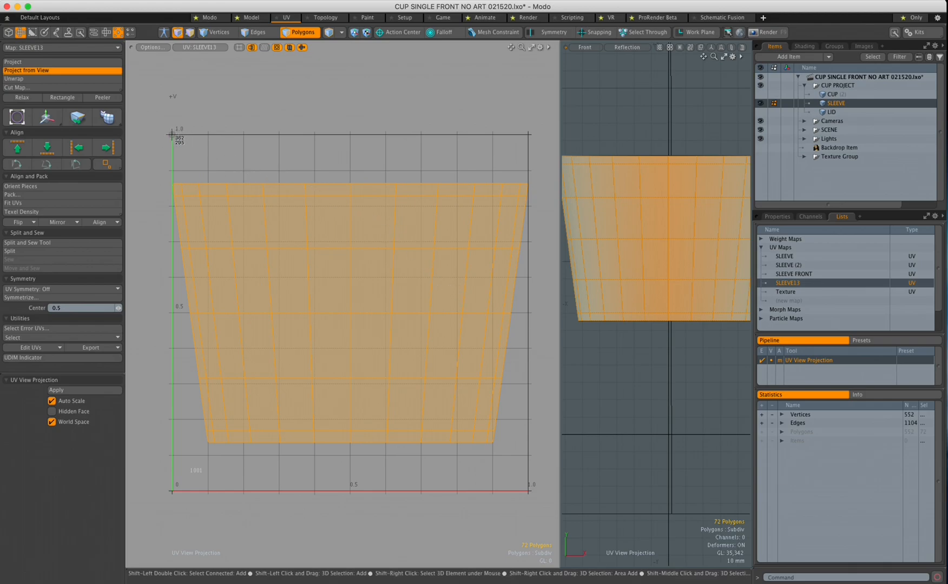
{"action": "left_click_drag", "start_coordinate": [172, 134], "coordinate": [528, 492], "text": "shift"}
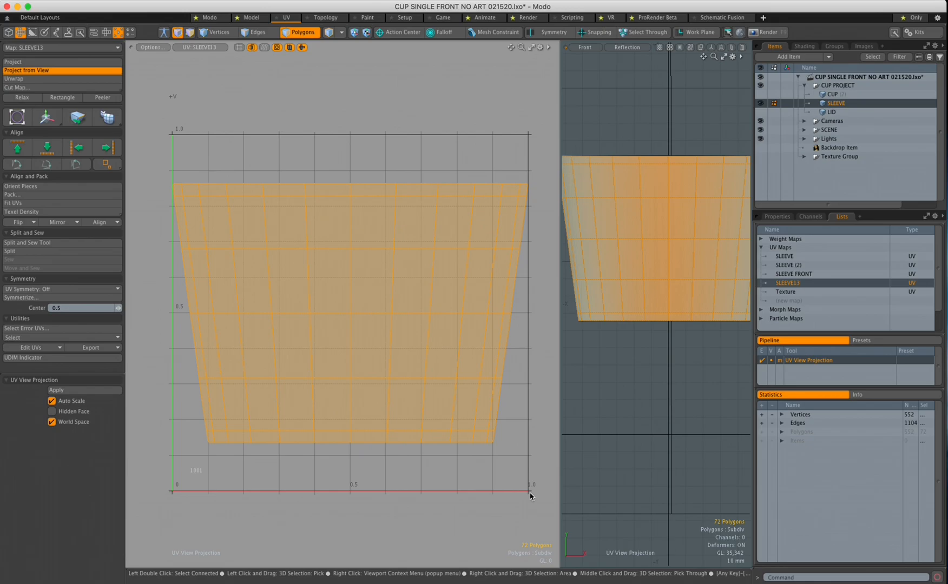
{"action": "left_click_drag", "start_coordinate": [560, 474], "coordinate": [470, 475]}
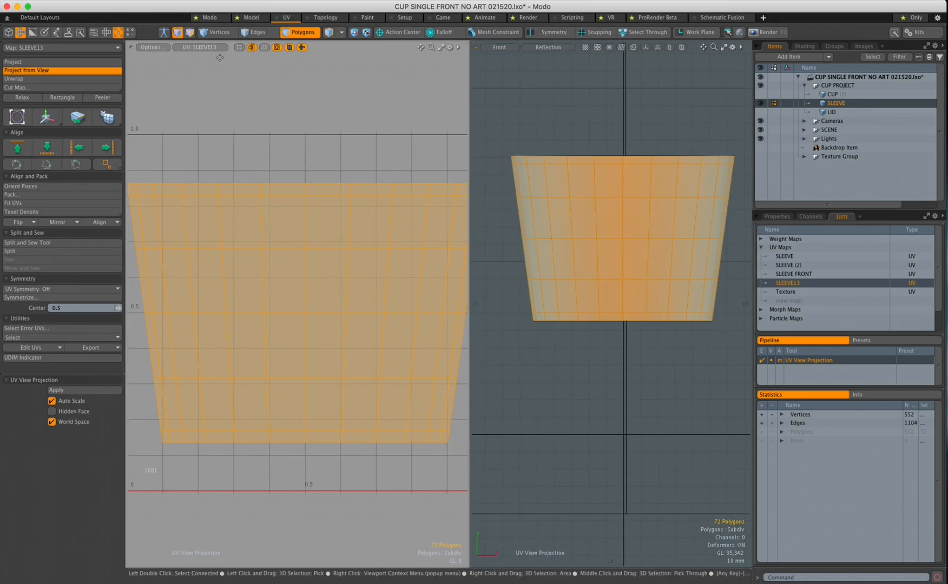
{"action": "left_click", "coordinate": [251, 18]}
Reset Modo to Polygons selection mode, then switch to Photoshop and bring up its Open dialog
{"action": "left_click", "coordinate": [298, 33]}
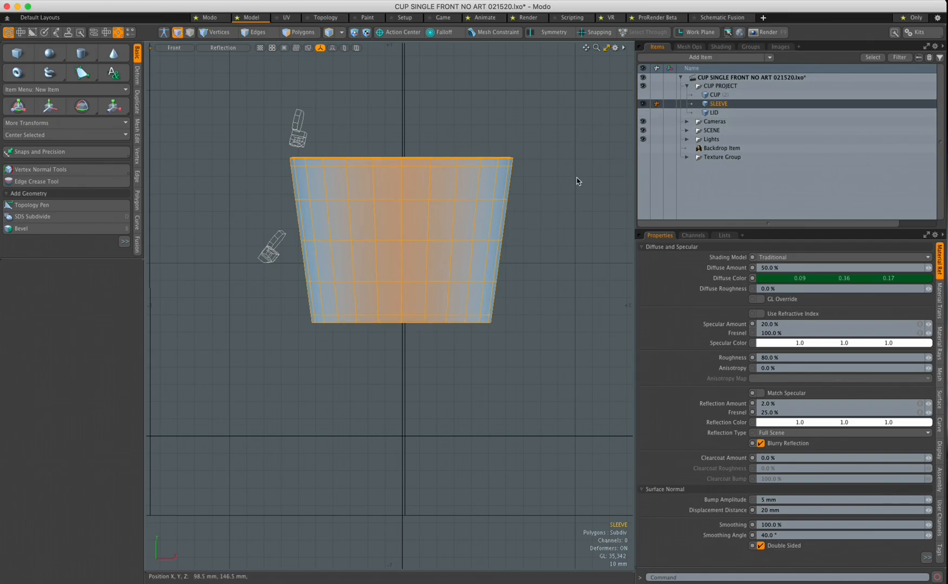
{"action": "left_click", "coordinate": [293, 33]}
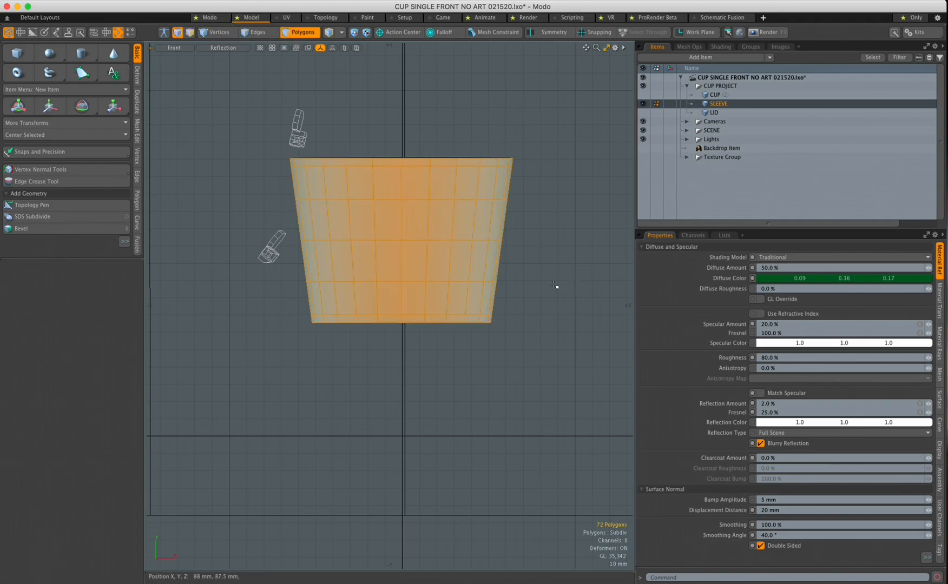
{"action": "key", "text": "super+Tab"}
{"action": "left_click", "coordinate": [772, 353]}
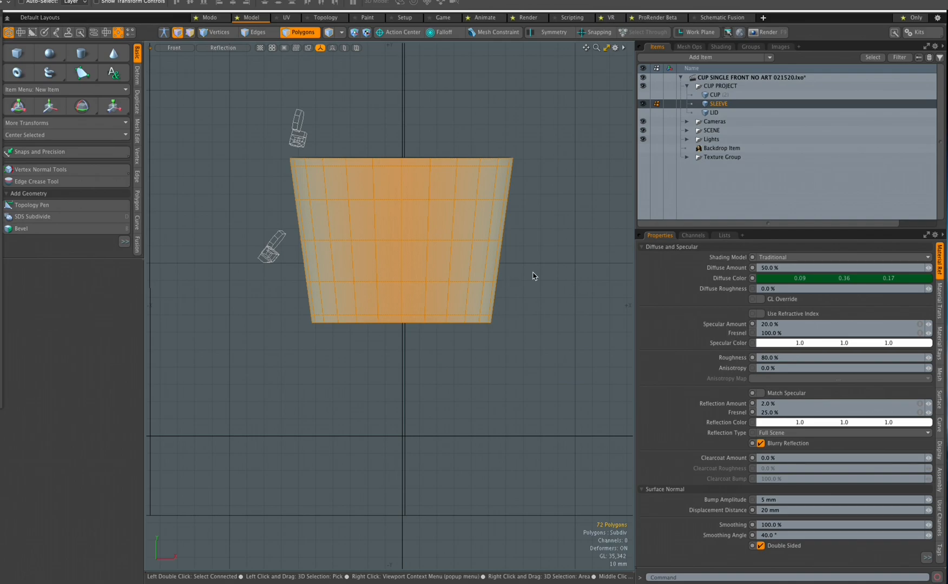
{"action": "key", "text": "super+o"}
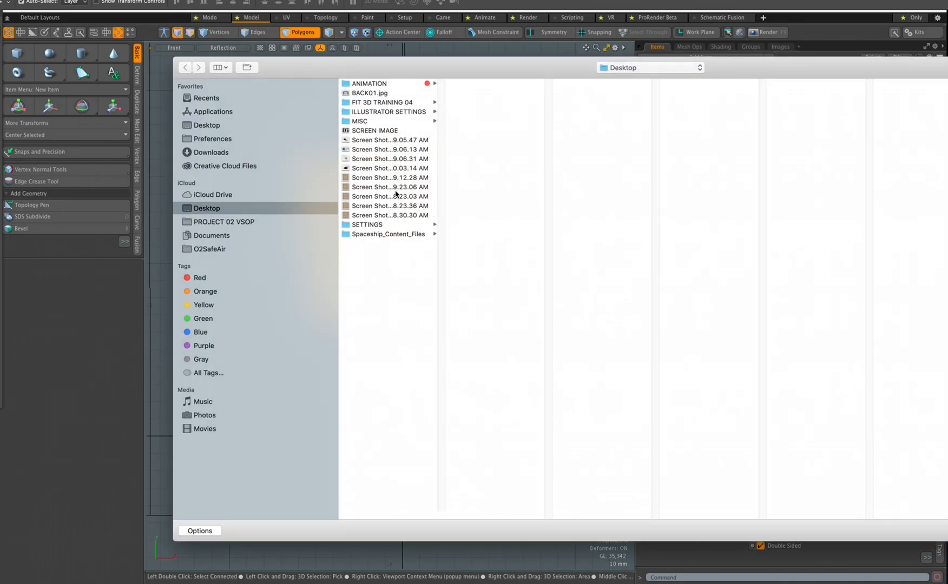
Open the newest UV layout screenshot, converting it to the working colour profile
{"action": "left_click", "coordinate": [405, 215]}
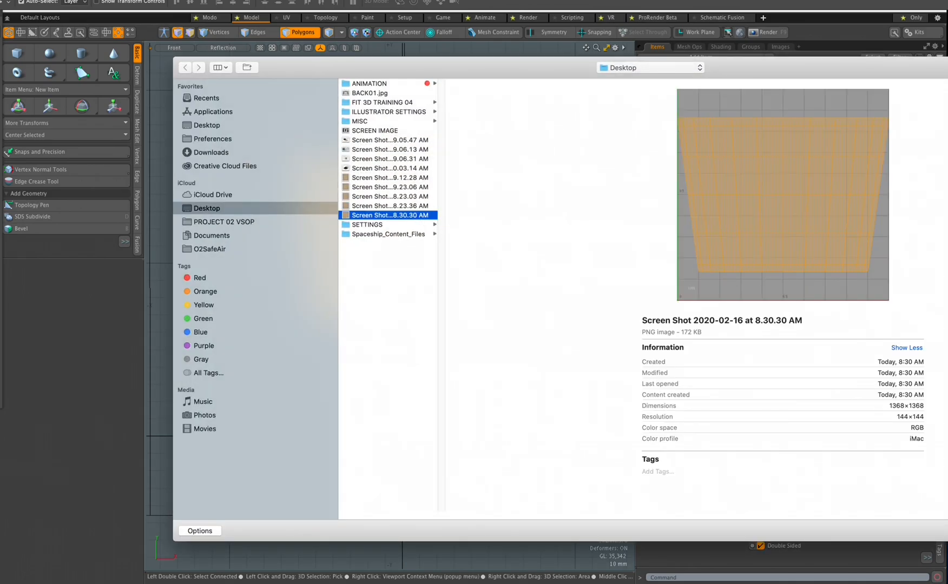
{"action": "left_click_drag", "start_coordinate": [743, 75], "coordinate": [554, 74]}
{"action": "left_click", "coordinate": [914, 532]}
{"action": "left_click", "coordinate": [574, 352]}
{"action": "left_click", "coordinate": [736, 395]}
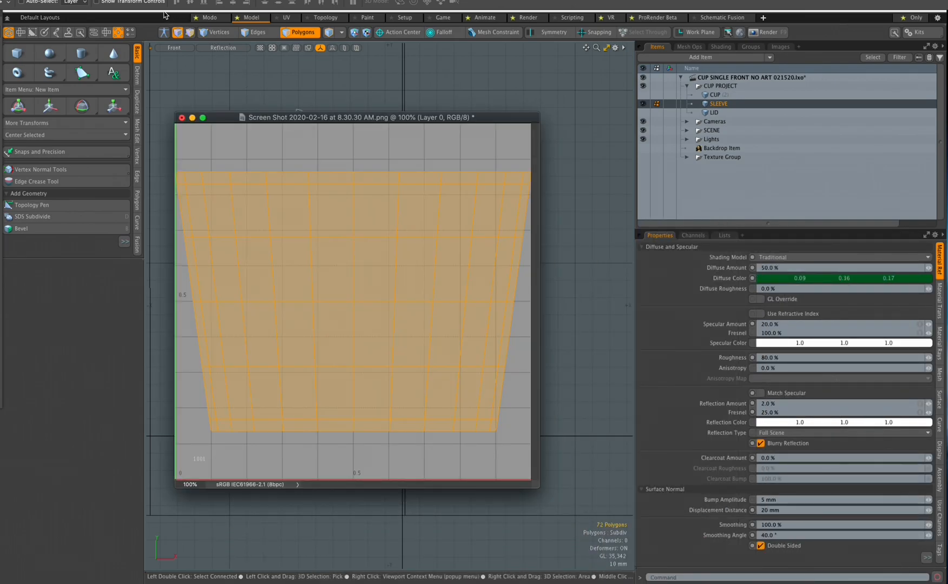
Set Image Size to 10 inches wide at 300 pixels/inch, then zoom out to 50%
{"action": "left_click", "coordinate": [123, 1]}
{"action": "left_click", "coordinate": [141, 68]}
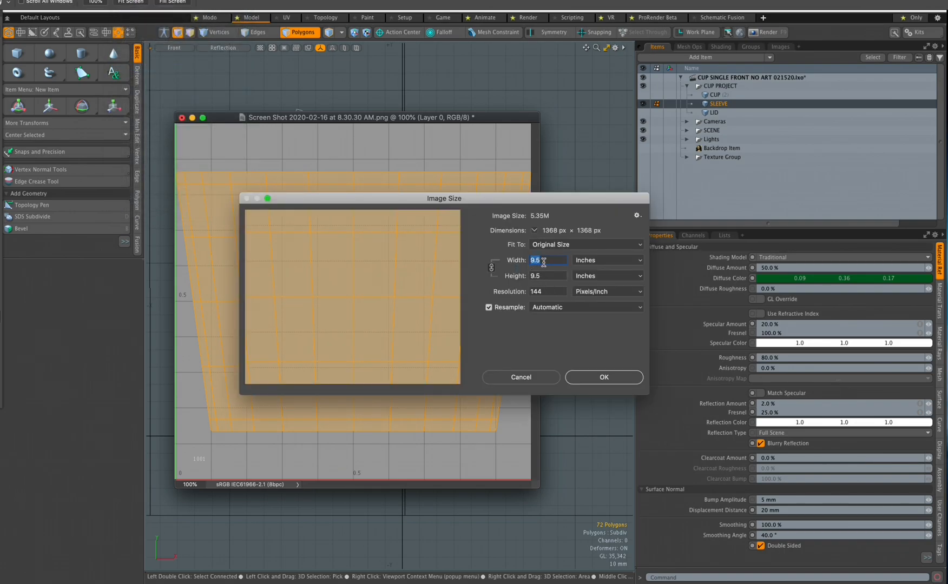
{"action": "type", "text": "10"}
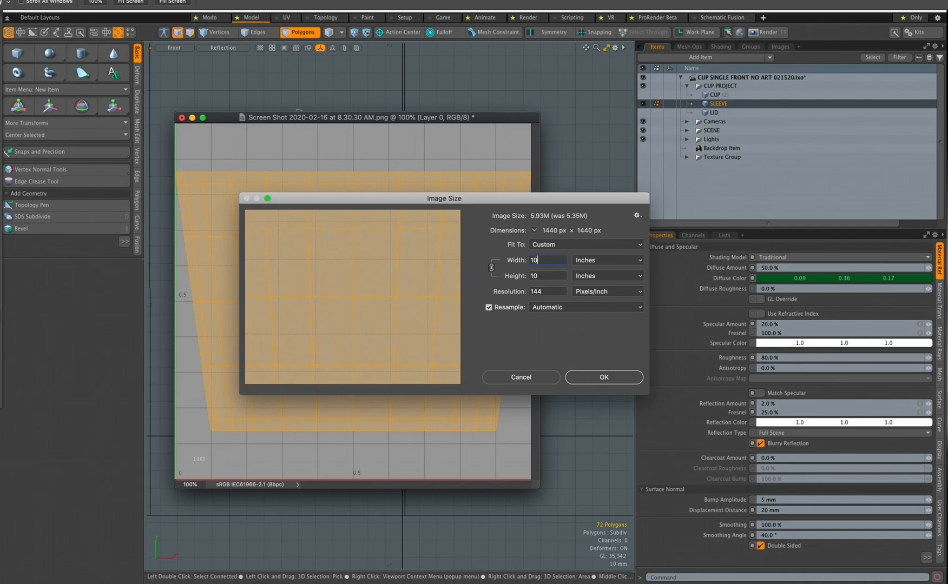
{"action": "left_click_drag", "start_coordinate": [548, 292], "coordinate": [529, 291]}
{"action": "type", "text": "300"}
{"action": "key", "text": "Return"}
{"action": "key", "text": "super+minus"}
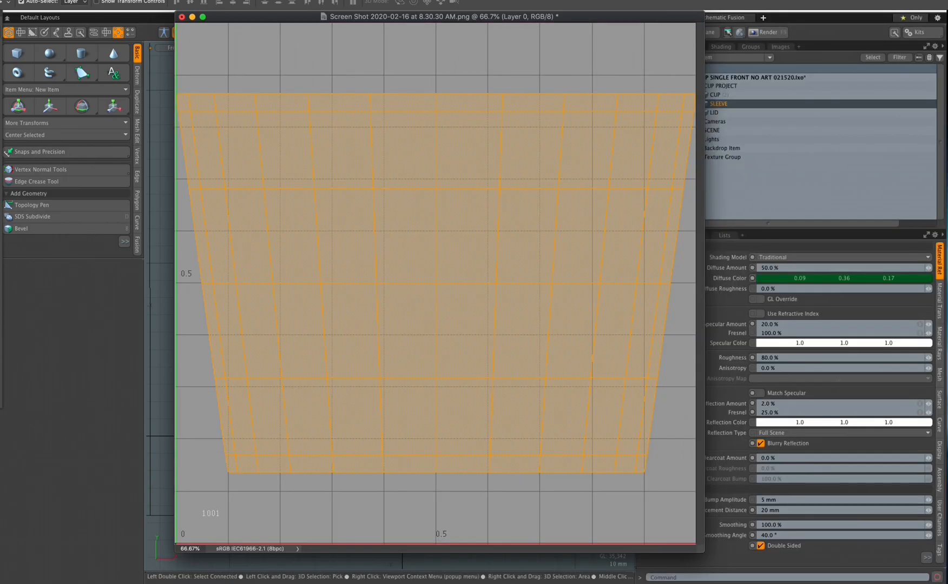
Open the SLEEVE ART file from the FIT 3D TRAINING 04 > MAP > SLEEVE folder
{"action": "key", "text": "super+o"}
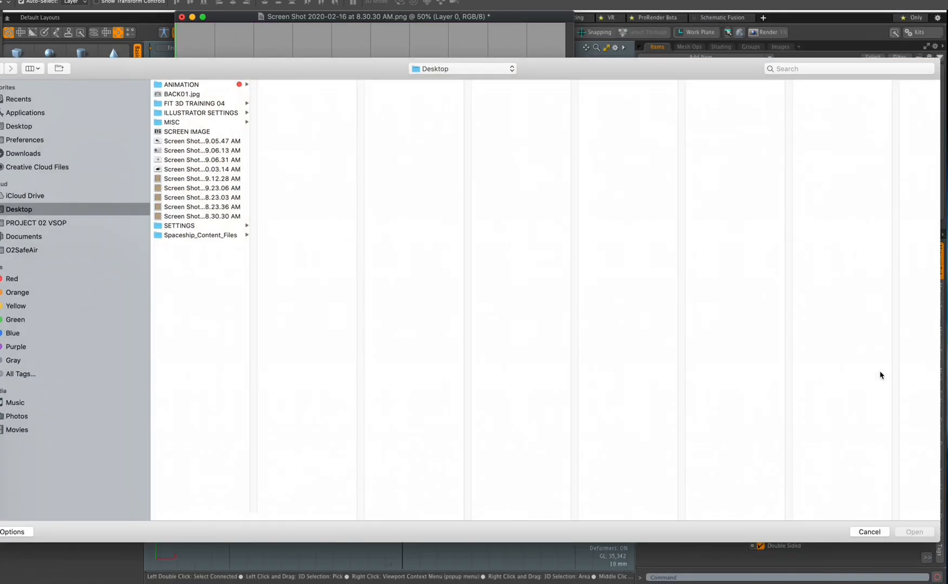
{"action": "left_click", "coordinate": [195, 104]}
{"action": "left_click", "coordinate": [279, 85]}
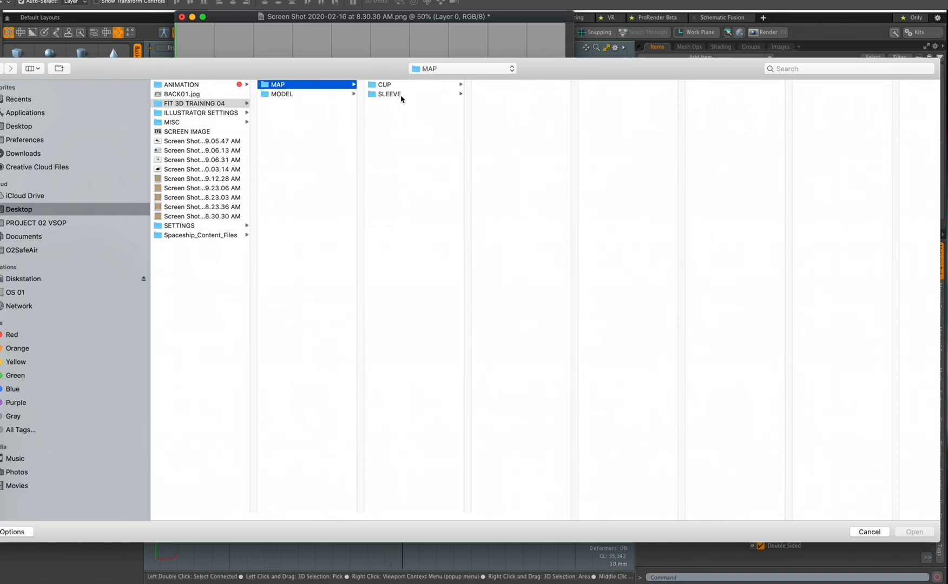
{"action": "left_click", "coordinate": [400, 95]}
{"action": "left_click", "coordinate": [513, 85]}
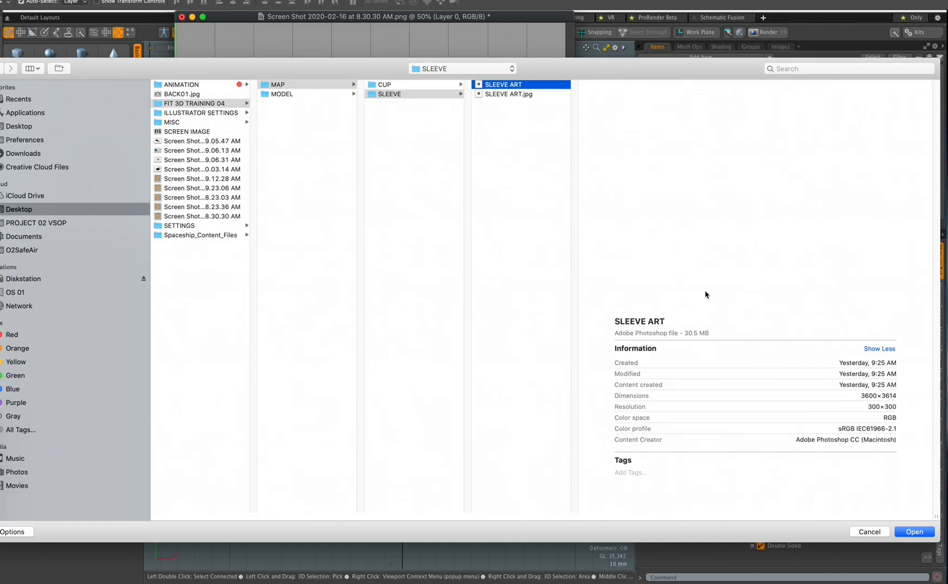
{"action": "left_click", "coordinate": [914, 531]}
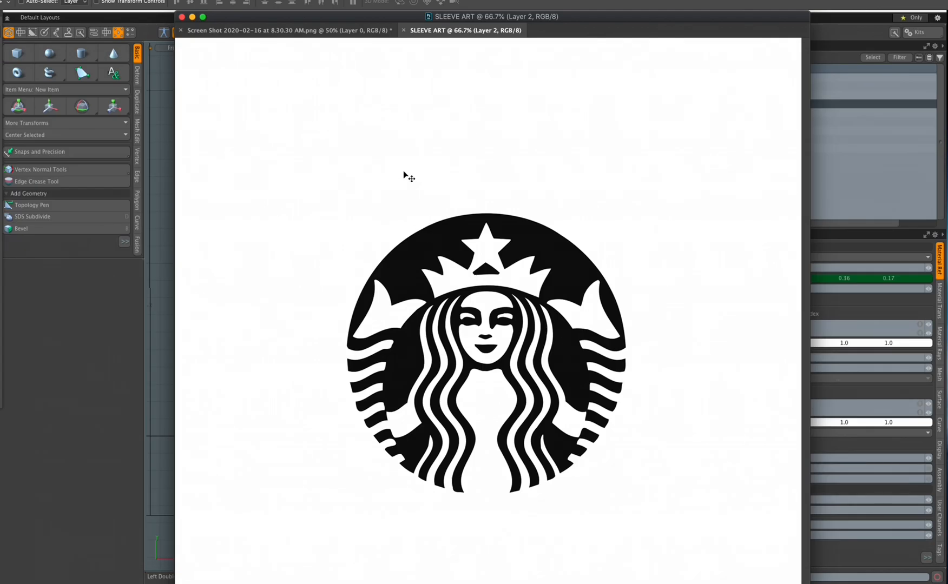
Copy the Starbucks logo into the UV screenshot as a new layer, then close SLEEVE ART
{"action": "key", "text": "super+minus"}
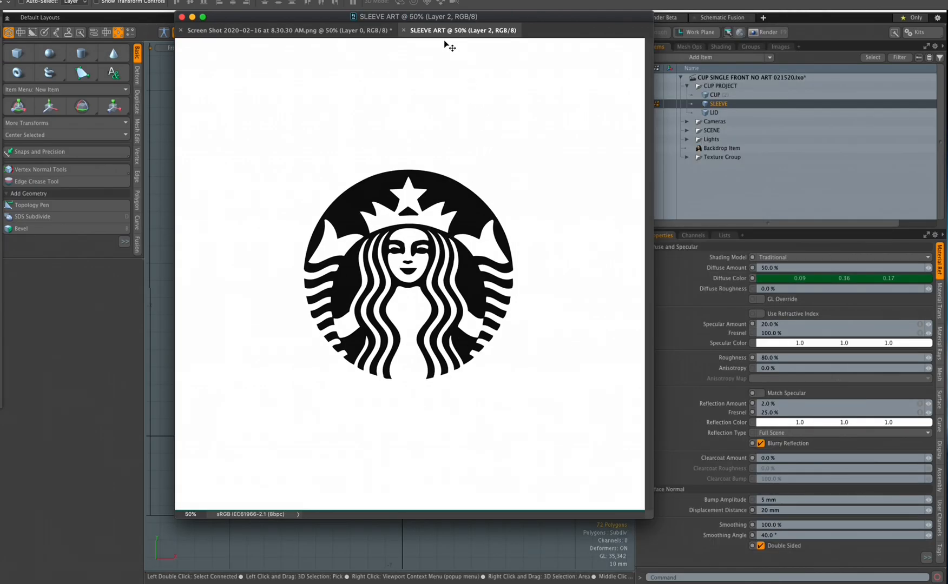
{"action": "left_click_drag", "start_coordinate": [449, 31], "coordinate": [623, 126]}
{"action": "left_click", "coordinate": [479, 62]}
{"action": "left_click_drag", "start_coordinate": [529, 18], "coordinate": [449, 34]}
{"action": "left_click", "coordinate": [929, 375]}
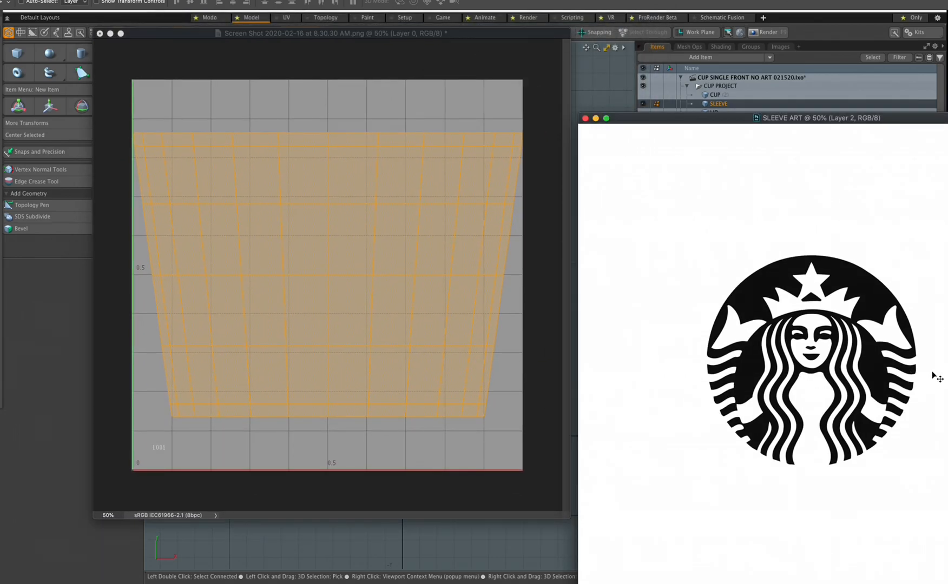
{"action": "left_click_drag", "start_coordinate": [929, 376], "coordinate": [393, 275]}
{"action": "left_click", "coordinate": [664, 238]}
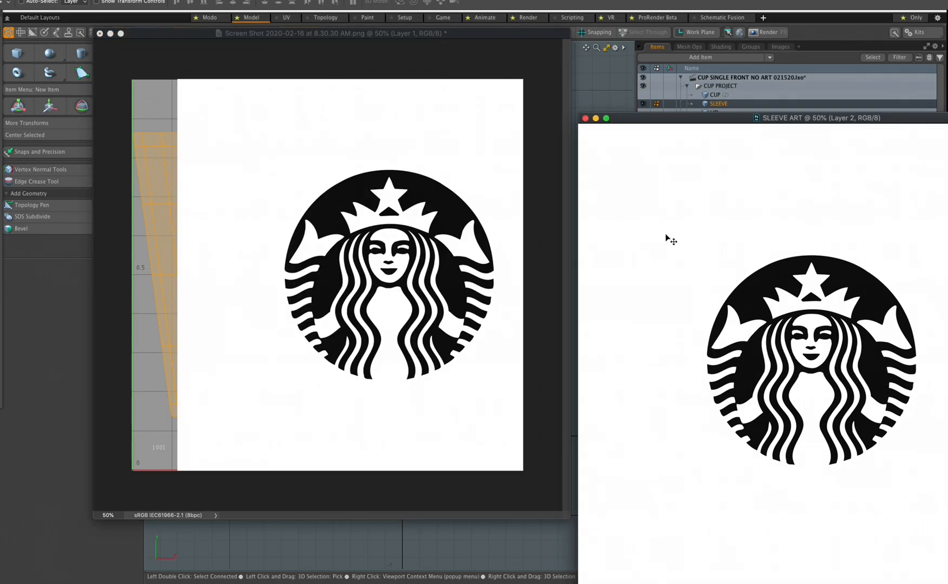
{"action": "key", "text": "super+w"}
{"action": "left_click_drag", "start_coordinate": [448, 35], "coordinate": [515, 47]}
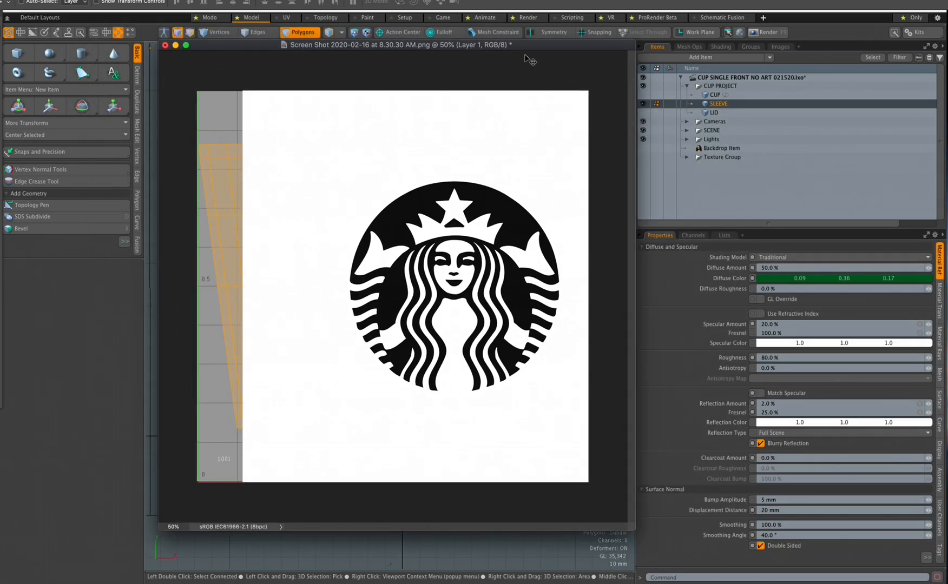
With the logo layer faded, centre it over the sleeve UV area and restore full opacity
{"action": "left_click", "coordinate": [720, 47]}
{"action": "key", "text": "super+Tab"}
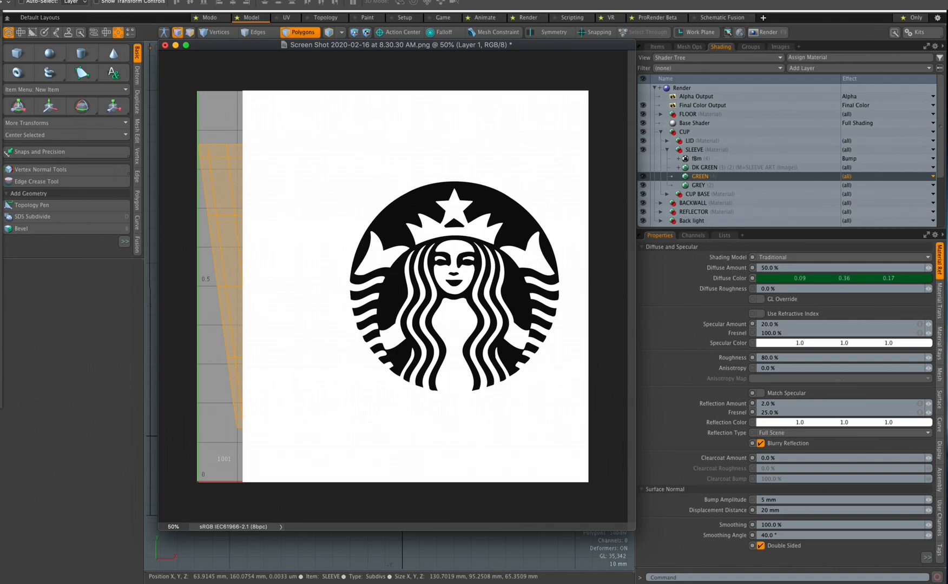
{"action": "key", "text": "5"}
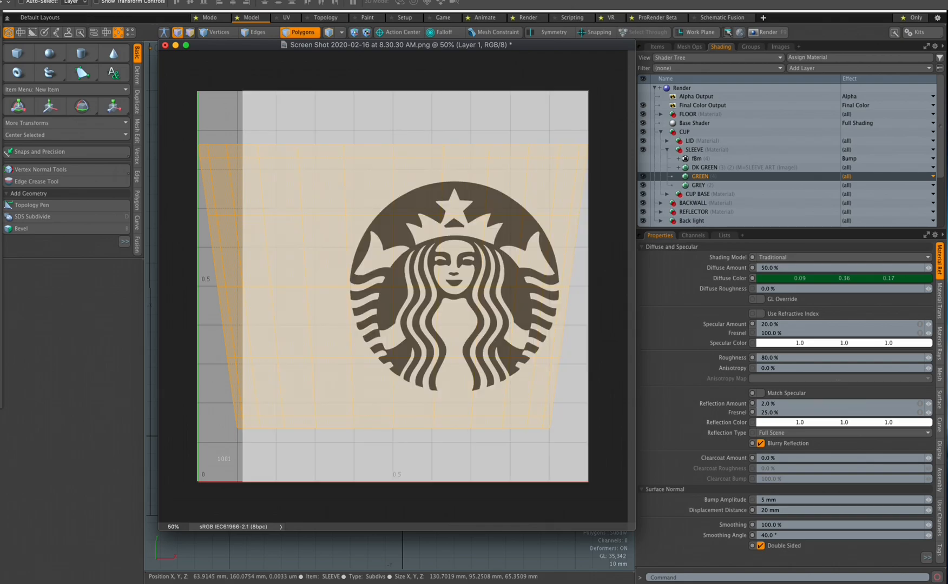
{"action": "key", "text": "3"}
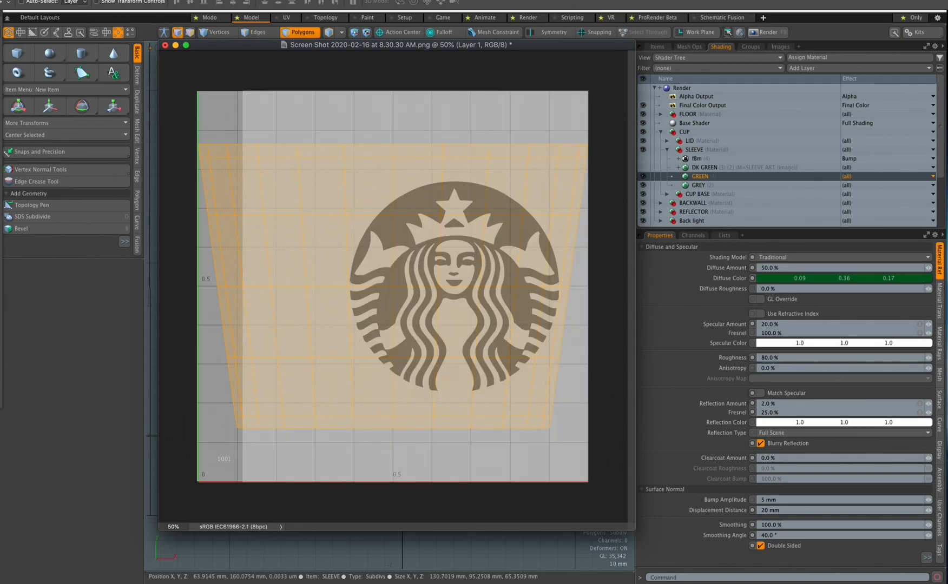
{"action": "key", "text": "2"}
{"action": "key", "text": "0"}
{"action": "key", "text": "0"}
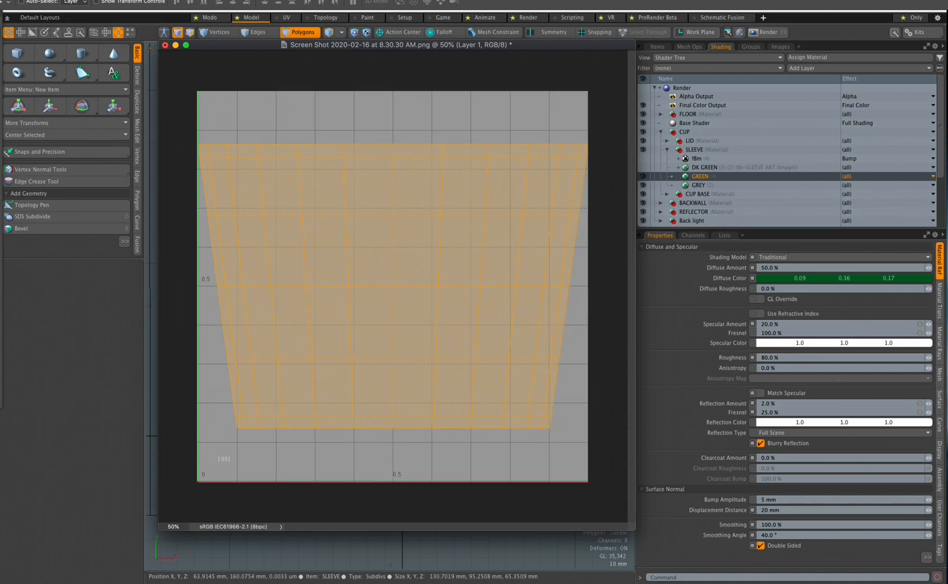
{"action": "left_click_drag", "start_coordinate": [631, 531], "coordinate": [755, 556]}
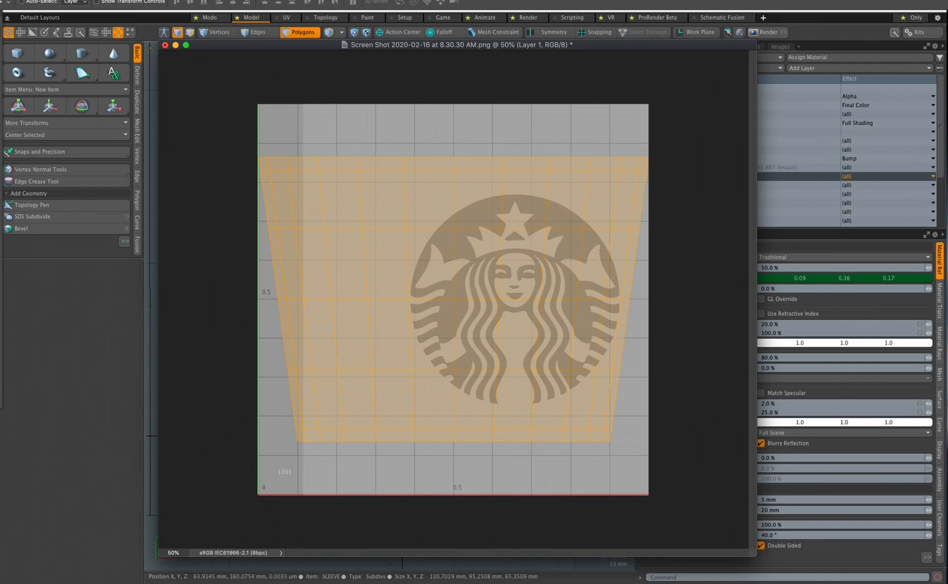
{"action": "left_click_drag", "start_coordinate": [547, 288], "coordinate": [488, 283]}
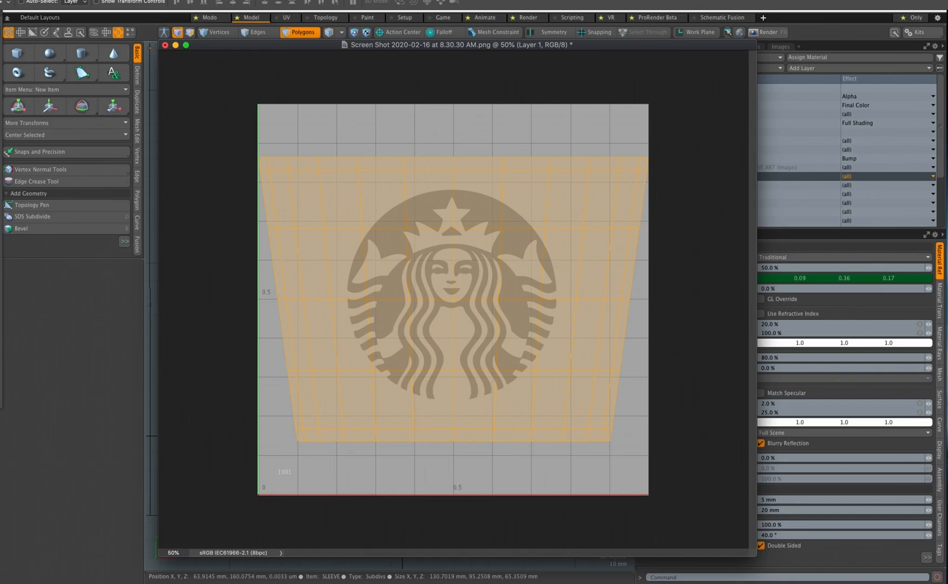
{"action": "key", "text": "0"}
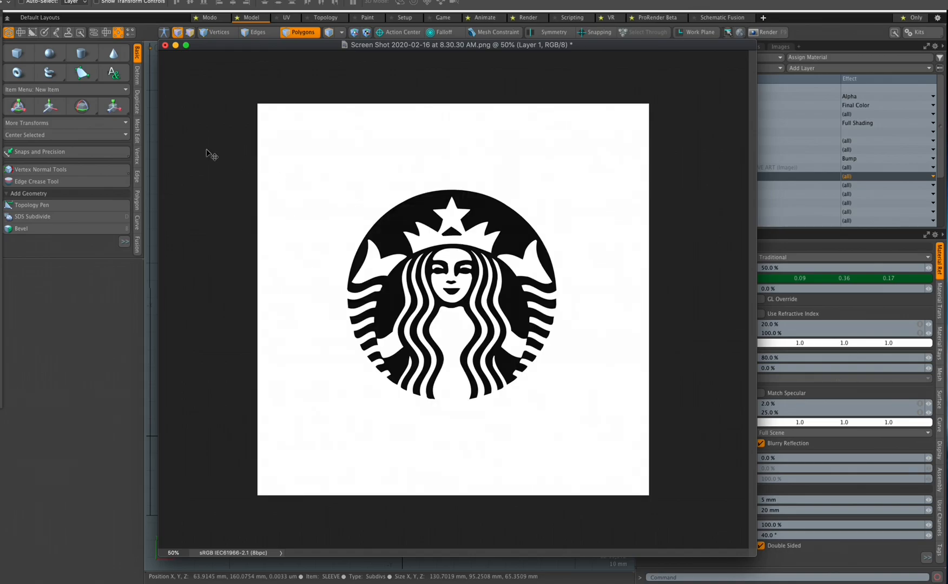
{"action": "left_click", "coordinate": [78, 0]}
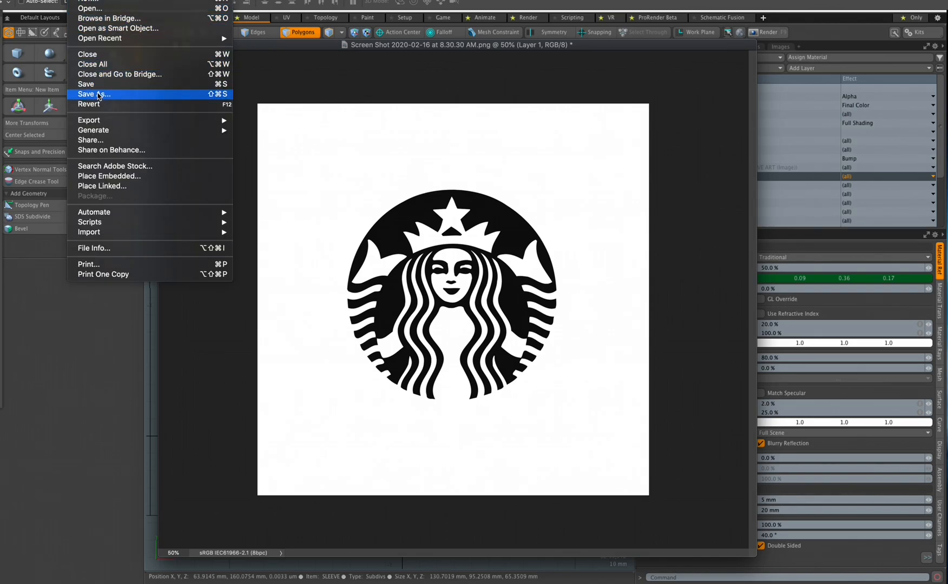
{"action": "left_click", "coordinate": [94, 94]}
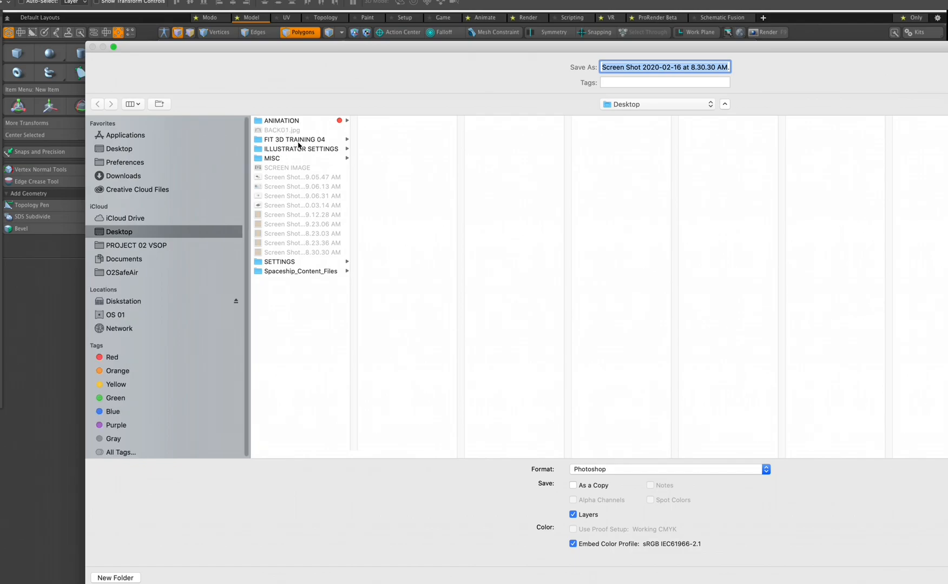
{"action": "left_click", "coordinate": [298, 139]}
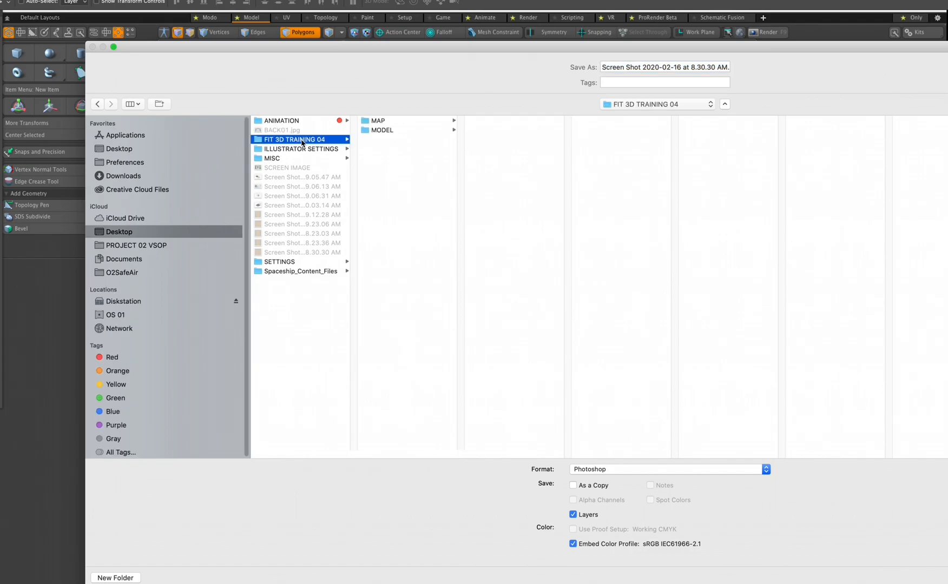
{"action": "left_click", "coordinate": [381, 123]}
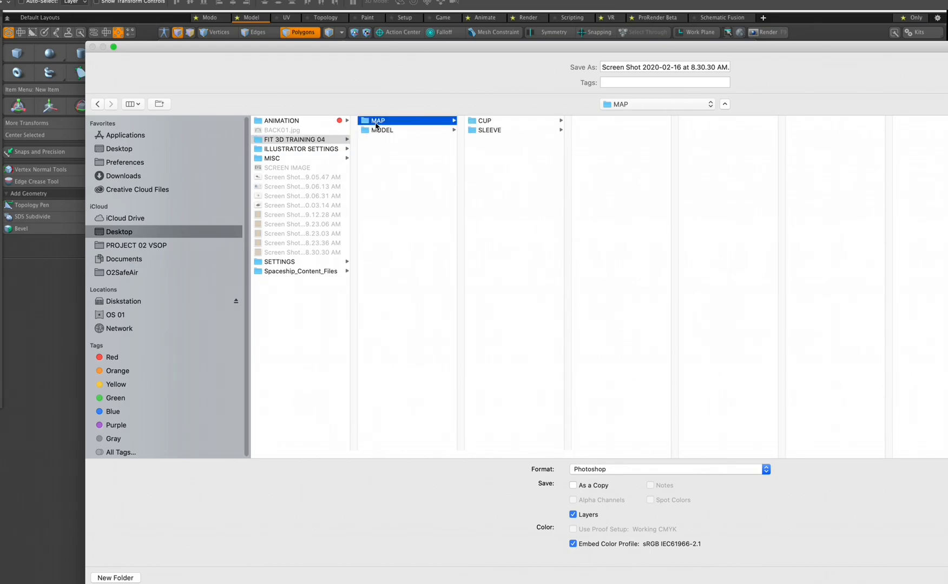
{"action": "left_click", "coordinate": [489, 132]}
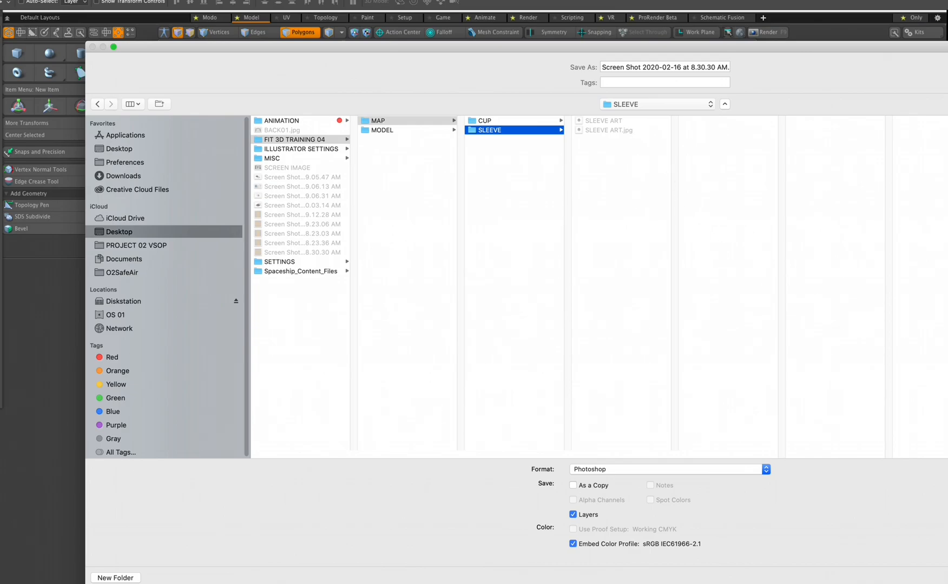
{"action": "key", "text": "Escape"}
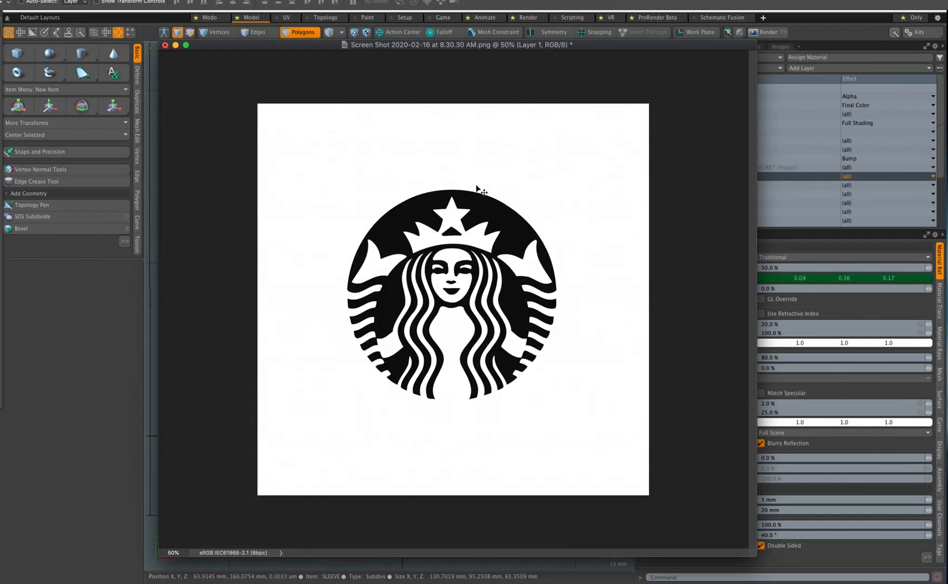
Close the Photoshop document unsaved, move SLEEVE ART above DK GREEN and disable it
{"action": "key", "text": "super+w"}
{"action": "left_click", "coordinate": [620, 221]}
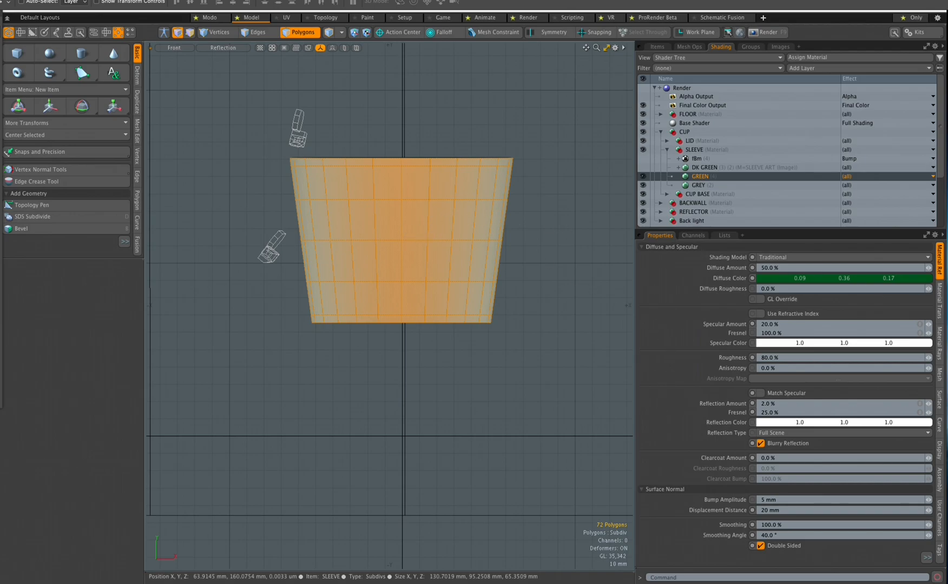
{"action": "left_click_drag", "start_coordinate": [403, 583], "coordinate": [186, 86]}
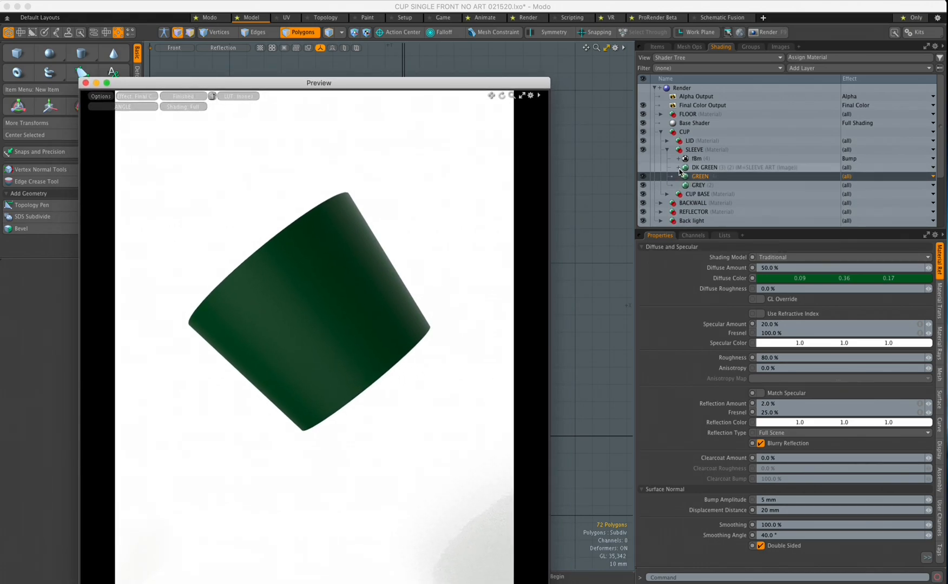
{"action": "left_click", "coordinate": [679, 168]}
{"action": "left_click_drag", "start_coordinate": [694, 176], "coordinate": [693, 164]}
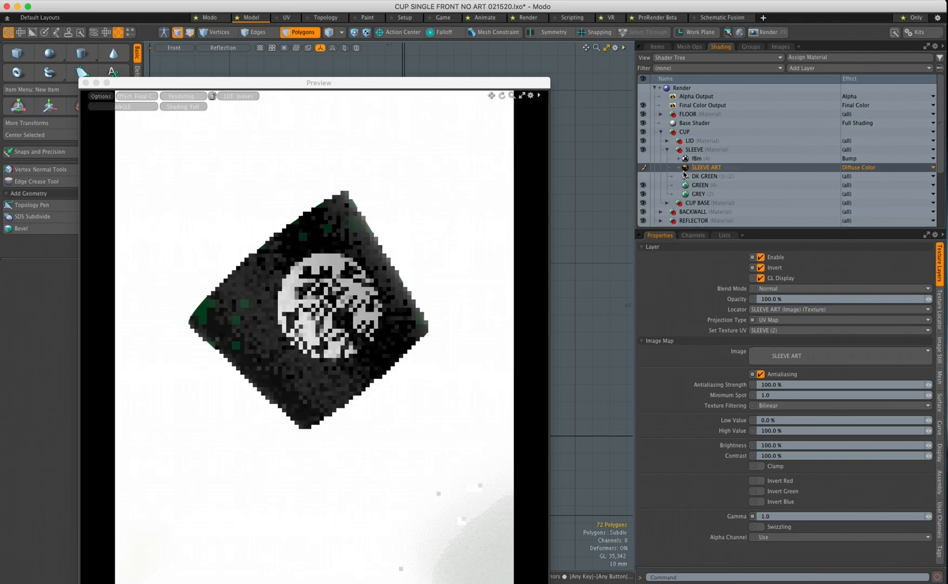
{"action": "left_click", "coordinate": [643, 168]}
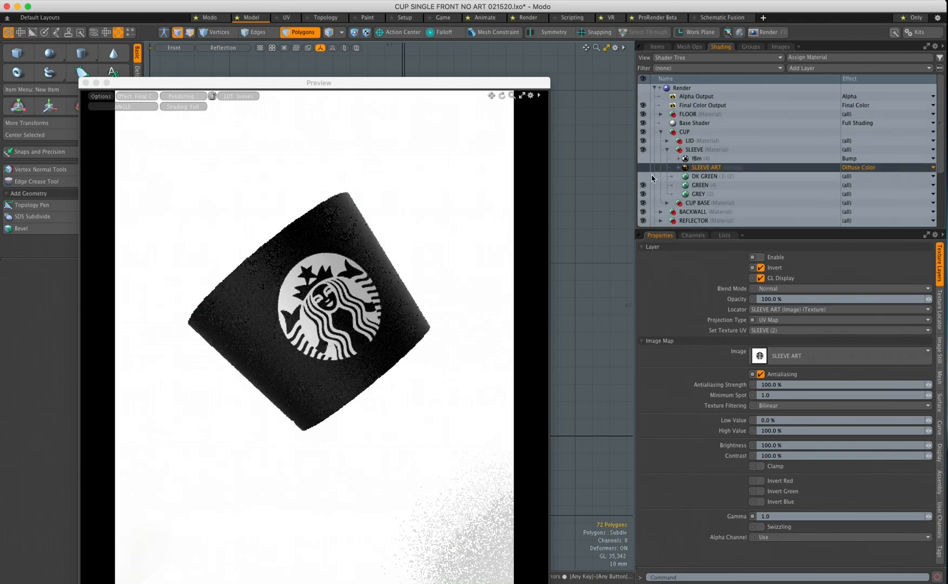
Turn off Match Specular on DK GREEN and toggle its visibility to compare renders
{"action": "left_click", "coordinate": [699, 177]}
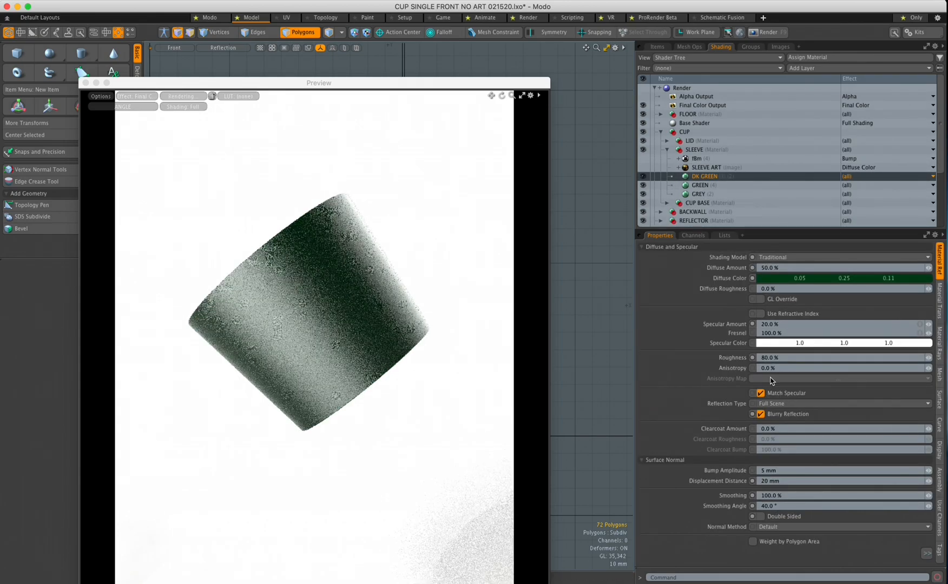
{"action": "left_click", "coordinate": [760, 393]}
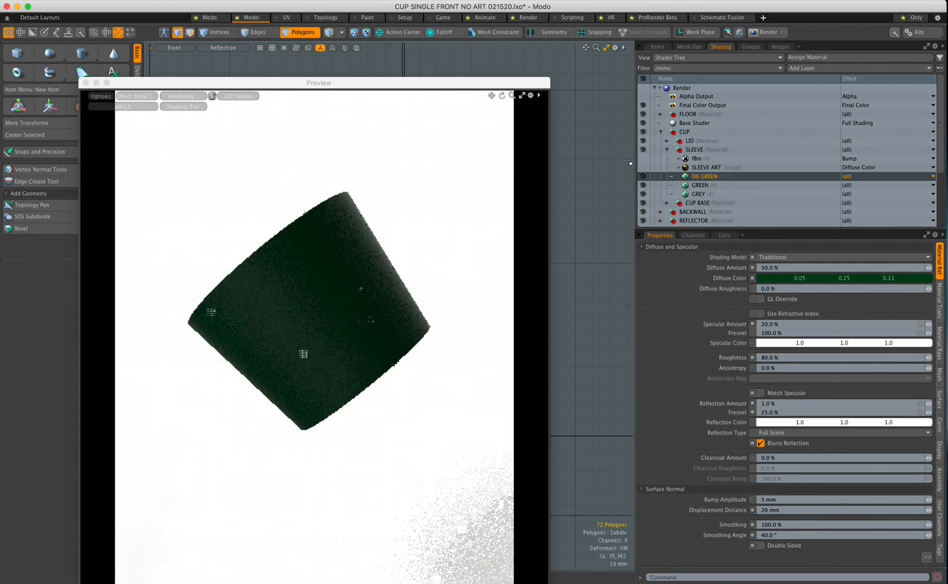
{"action": "left_click", "coordinate": [642, 178]}
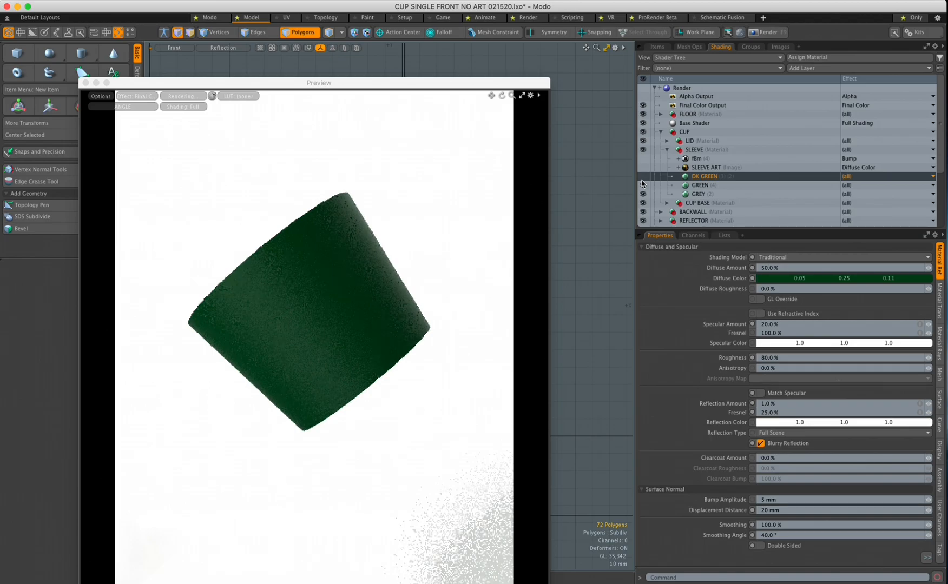
{"action": "left_click_drag", "start_coordinate": [494, 82], "coordinate": [504, 58]}
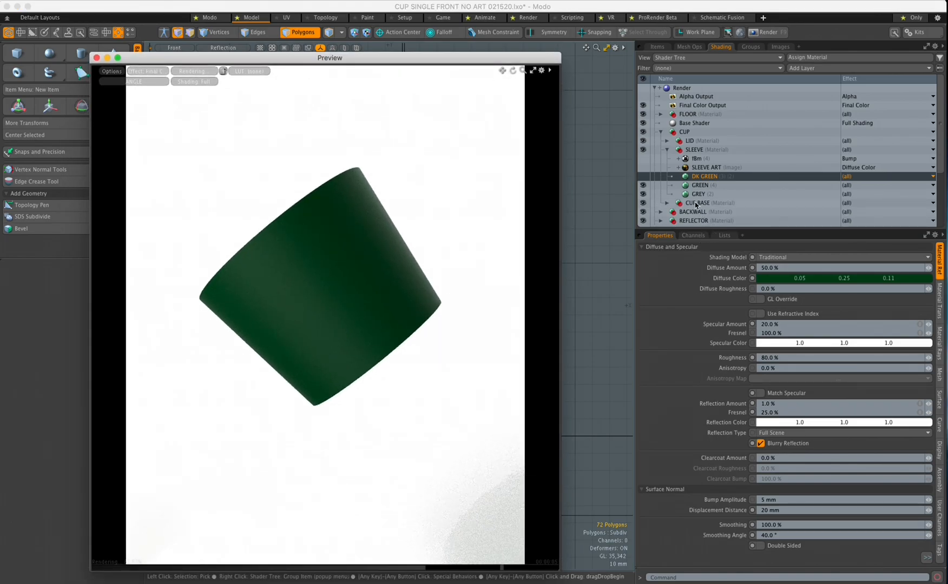
{"action": "left_click", "coordinate": [642, 176]}
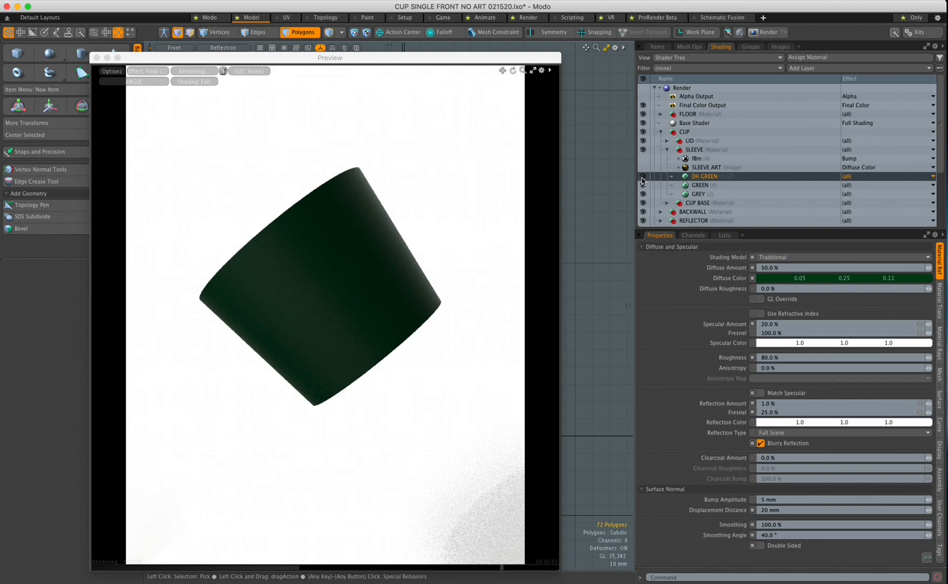
{"action": "left_click", "coordinate": [643, 176]}
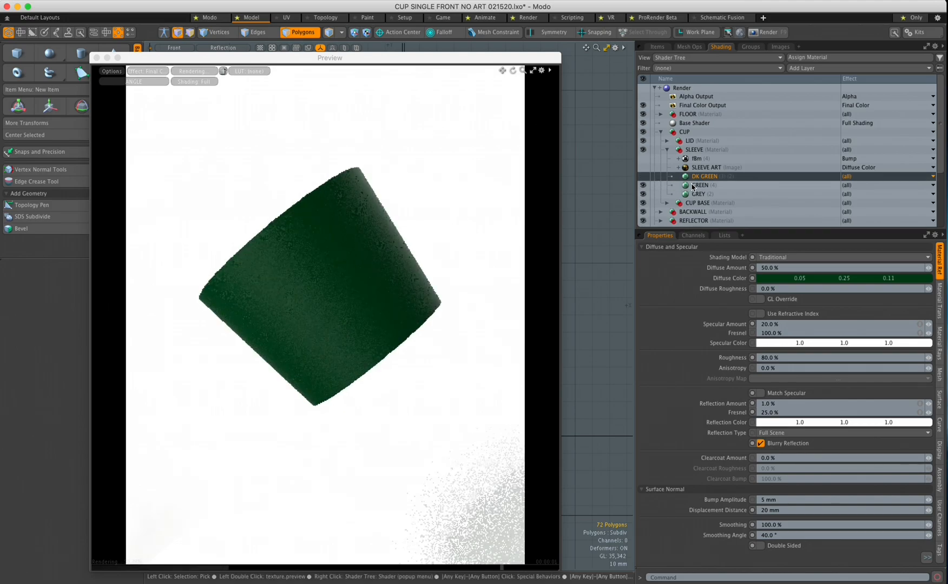
Browse the add-layer list without adding anything, then select the SLEEVE ART image layer
{"action": "left_click", "coordinate": [817, 68]}
{"action": "mouse_move", "coordinate": [818, 134]}
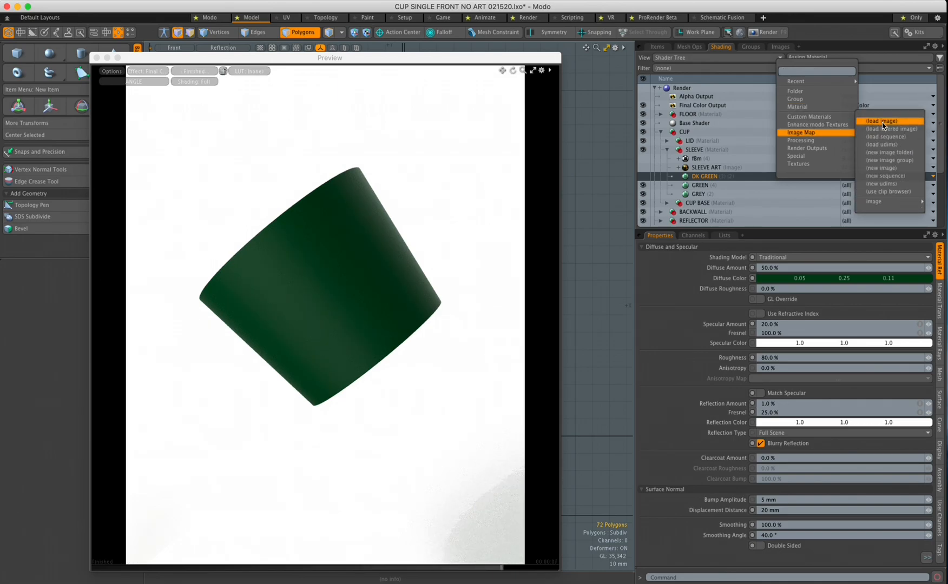
{"action": "left_click", "coordinate": [713, 173]}
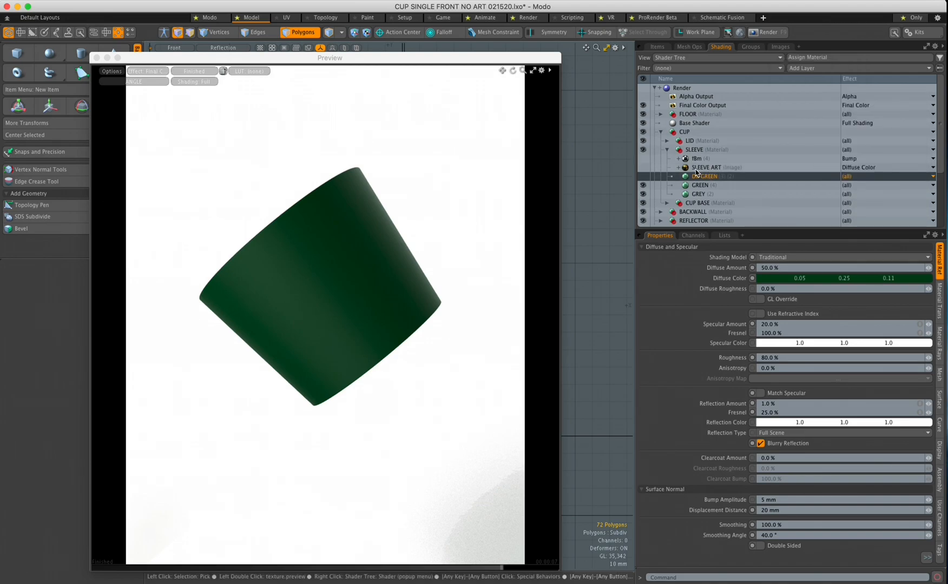
{"action": "left_click", "coordinate": [697, 167]}
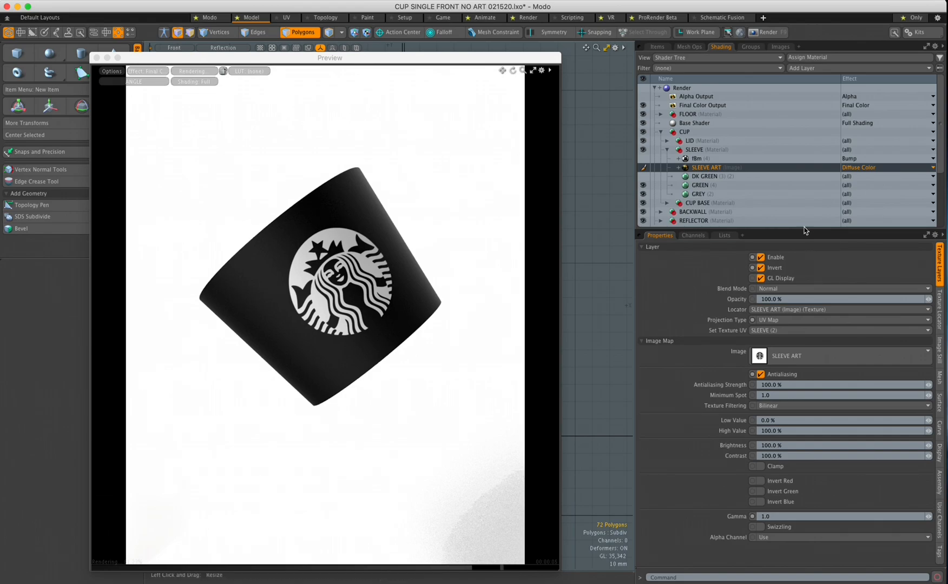
Set the SLEEVE ART texture locator's UV Map to SLEEVE13 and make DK GREEN visible again
{"action": "left_click_drag", "start_coordinate": [804, 227], "coordinate": [630, 221]}
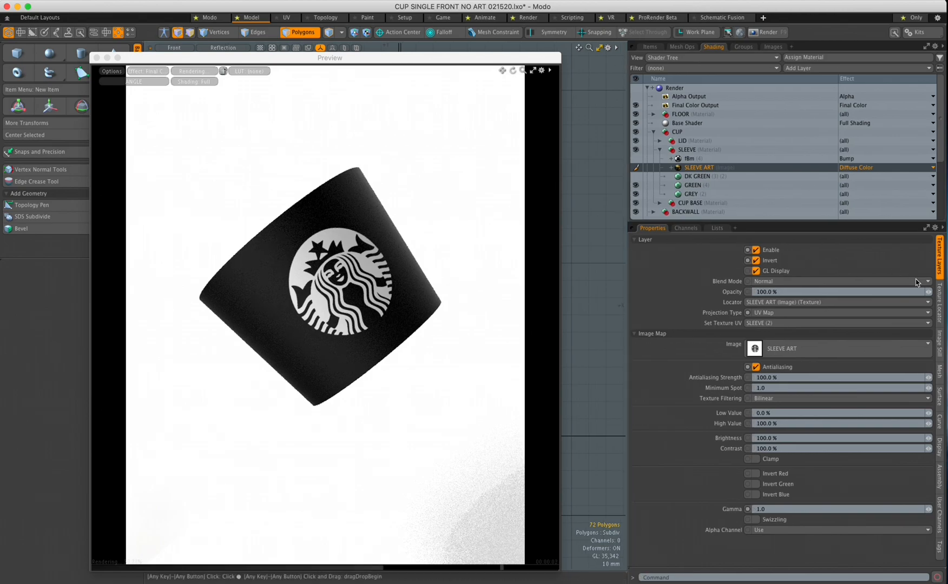
{"action": "left_click", "coordinate": [938, 306]}
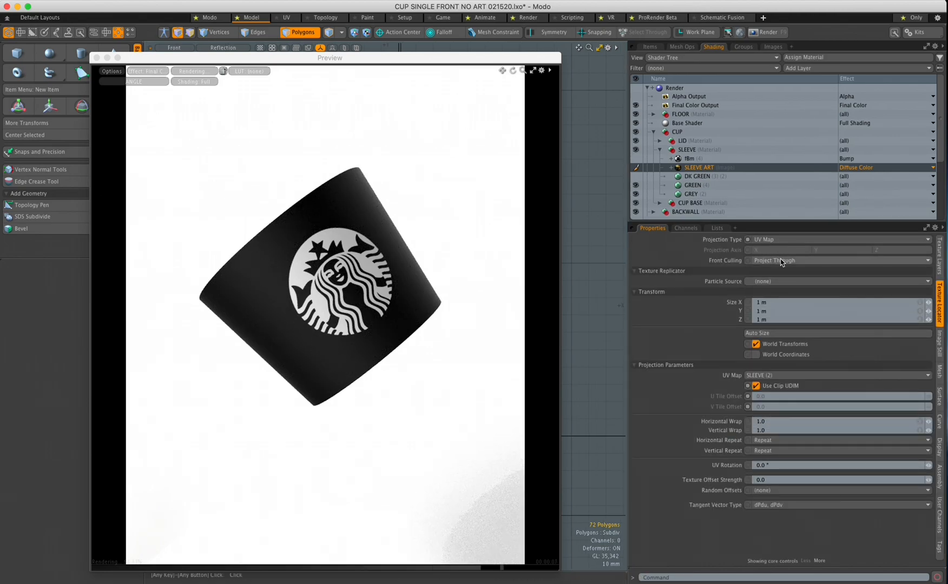
{"action": "left_click_drag", "start_coordinate": [760, 222], "coordinate": [760, 217]}
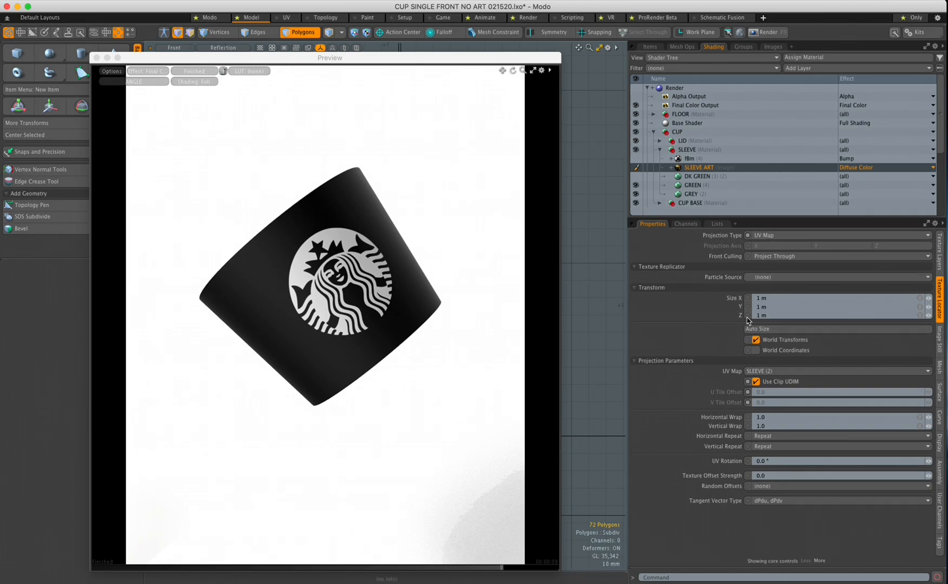
{"action": "left_click", "coordinate": [761, 373]}
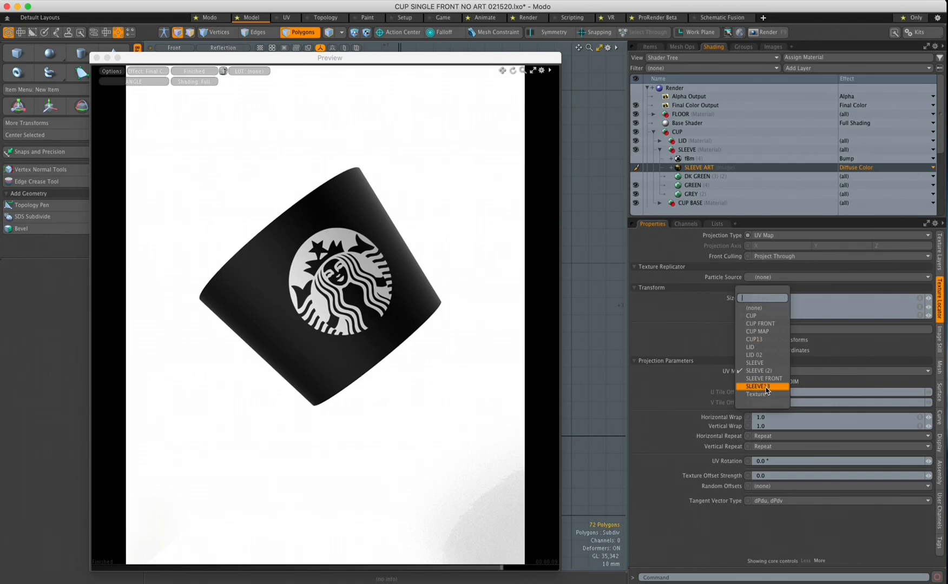
{"action": "left_click", "coordinate": [763, 386]}
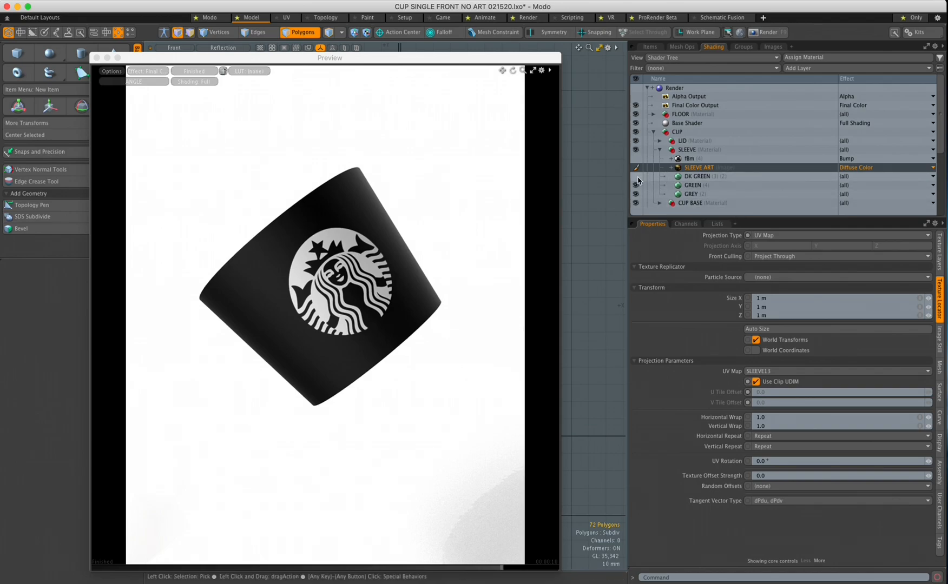
{"action": "left_click", "coordinate": [637, 177]}
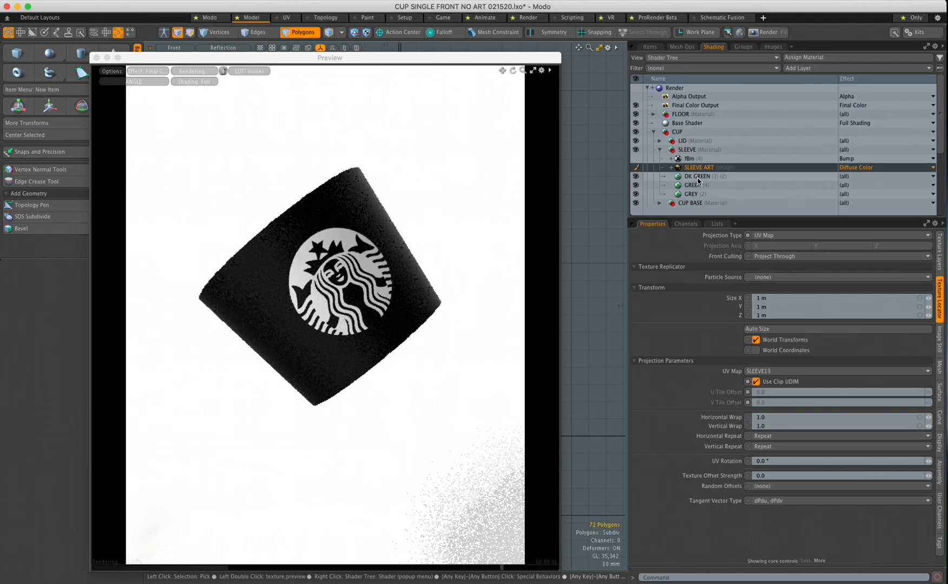
Move SLEEVE ART into the DK GREEN material as its layer mask
{"action": "left_click", "coordinate": [697, 178]}
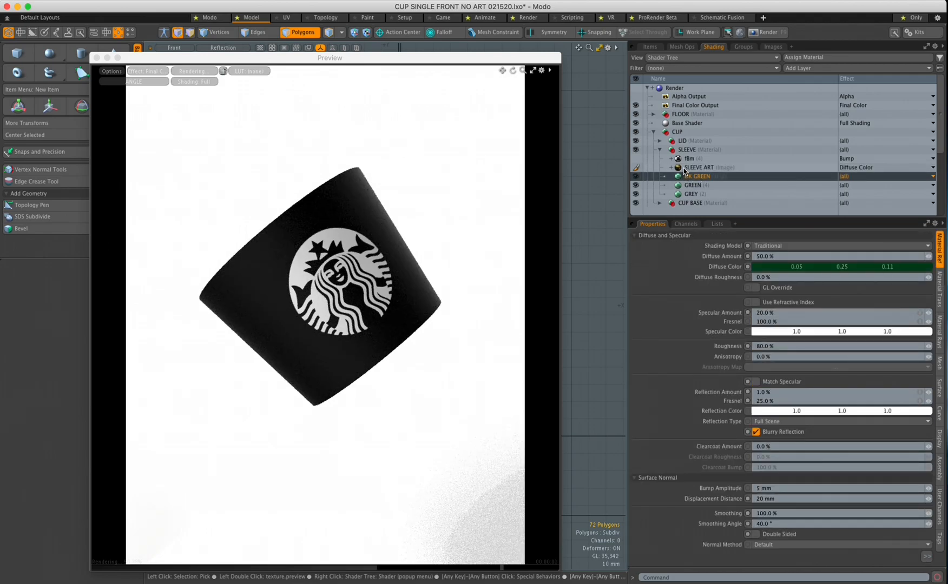
{"action": "left_click", "coordinate": [683, 169]}
{"action": "left_click_drag", "start_coordinate": [679, 170], "coordinate": [680, 176]}
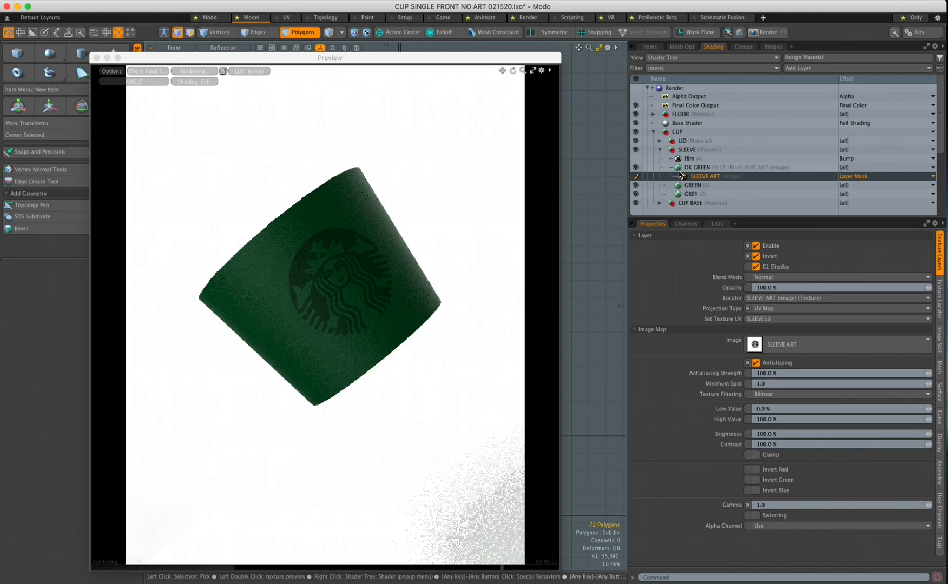
{"action": "left_click", "coordinate": [673, 167]}
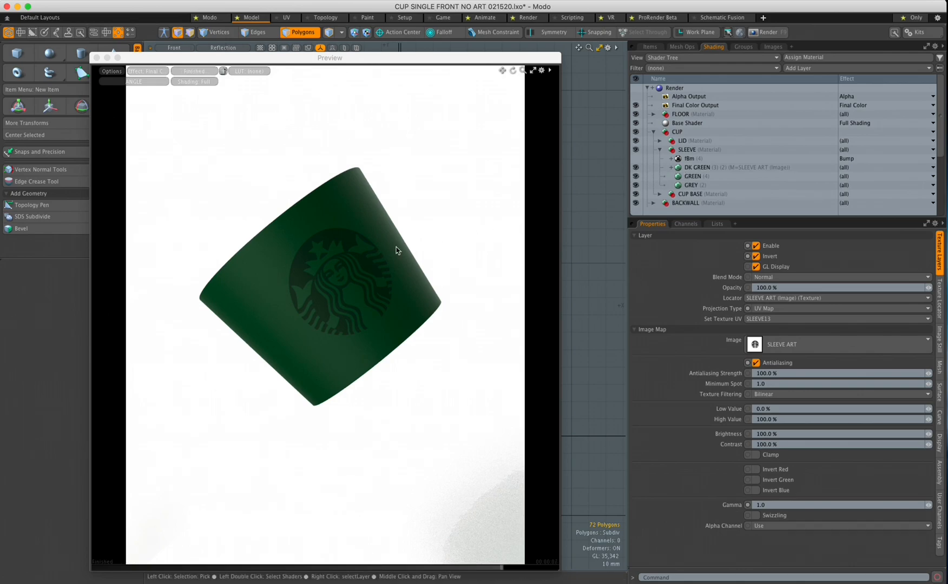
{"action": "left_click", "coordinate": [672, 168]}
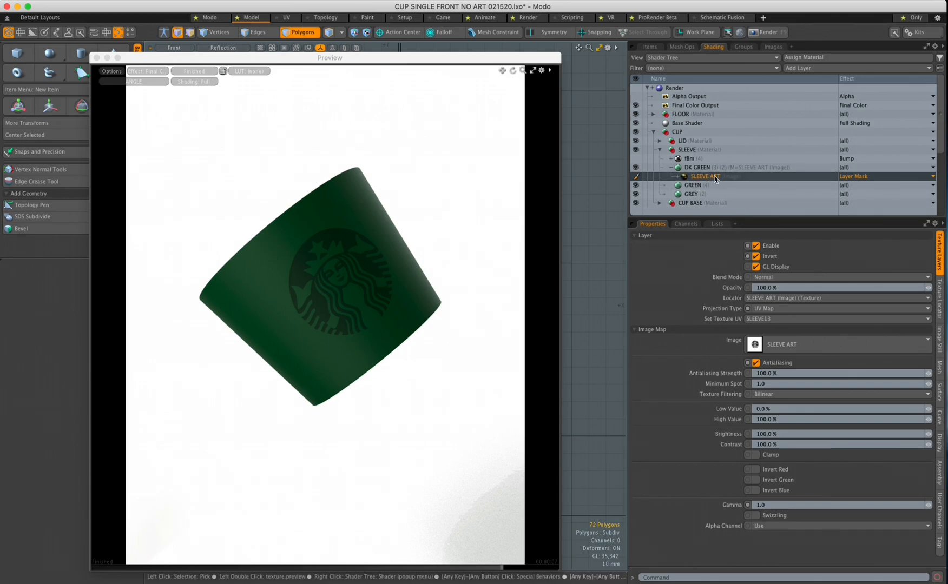
Toggle the mask's Invert off and back on, then collapse DK GREEN and SLEEVE groups
{"action": "left_click", "coordinate": [756, 256]}
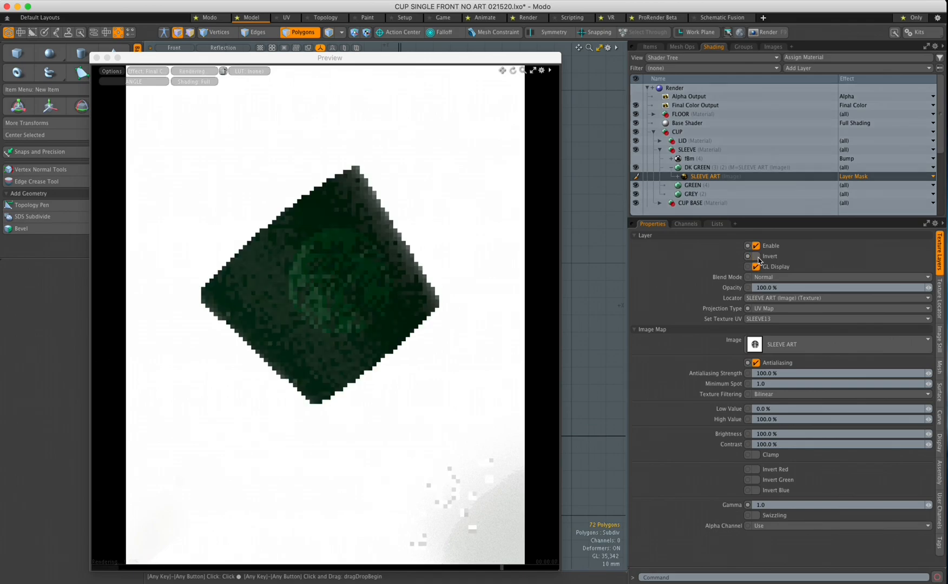
{"action": "left_click", "coordinate": [756, 257]}
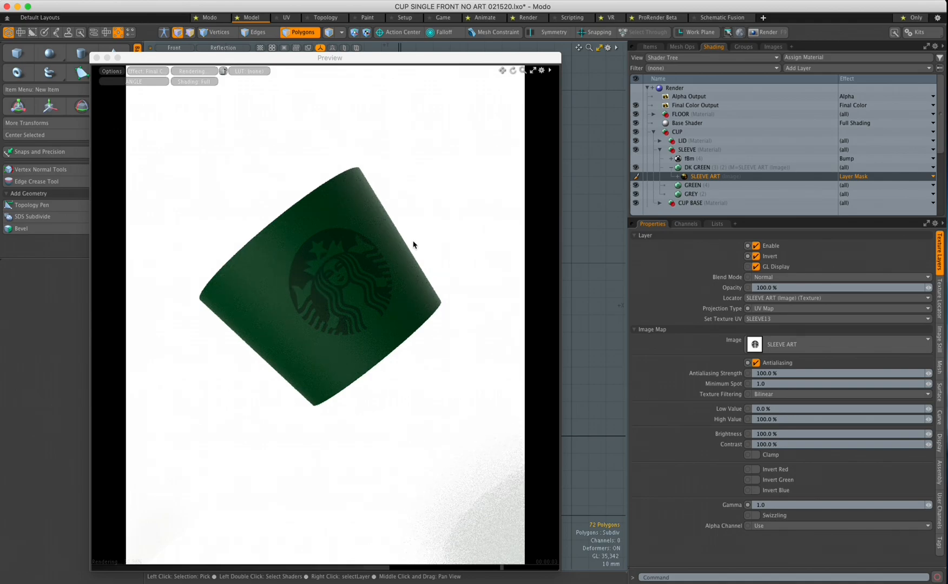
{"action": "left_click", "coordinate": [671, 169]}
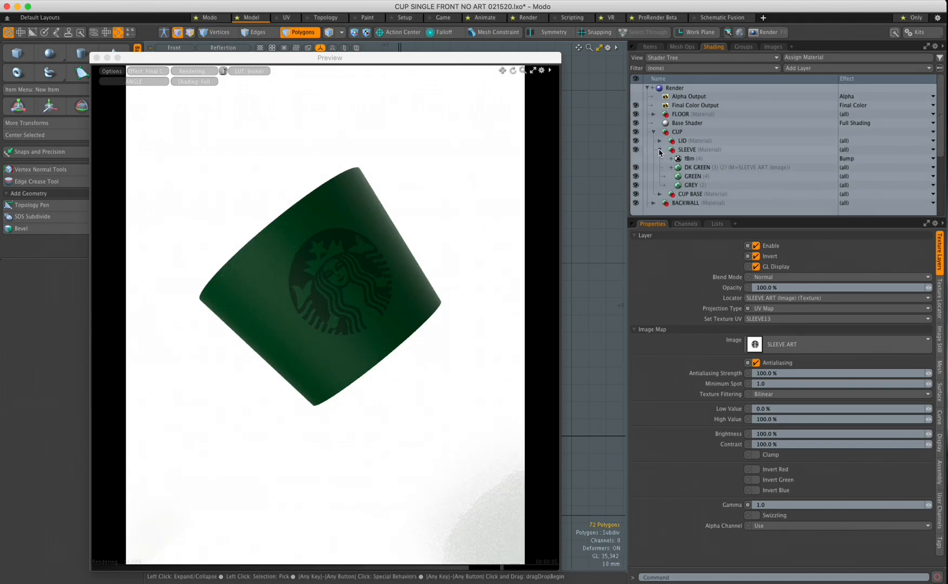
{"action": "left_click", "coordinate": [659, 150]}
{"action": "left_click_drag", "start_coordinate": [400, 79], "coordinate": [437, 65]}
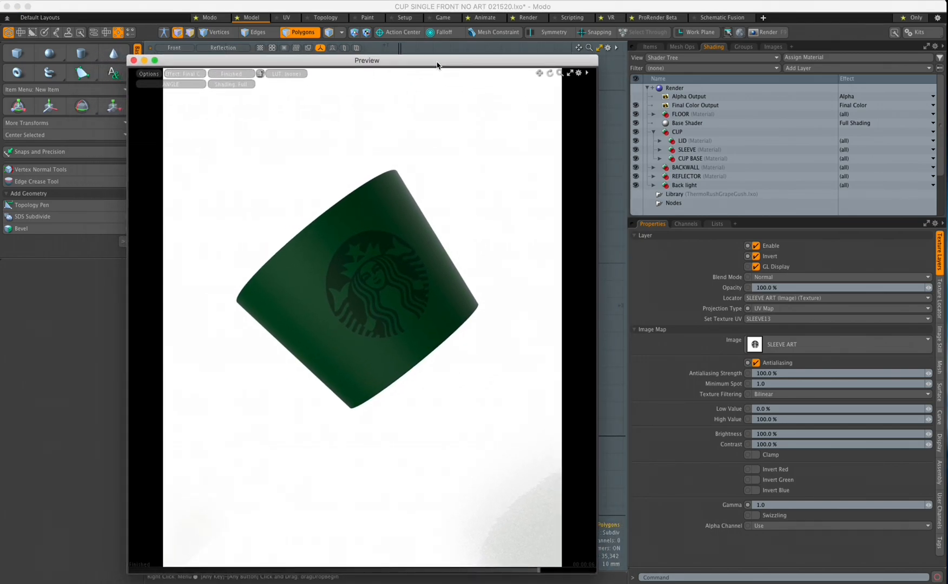
Make the CUP mesh visible in the Items list, checking SLEEVE off and on
{"action": "left_click", "coordinate": [650, 46]}
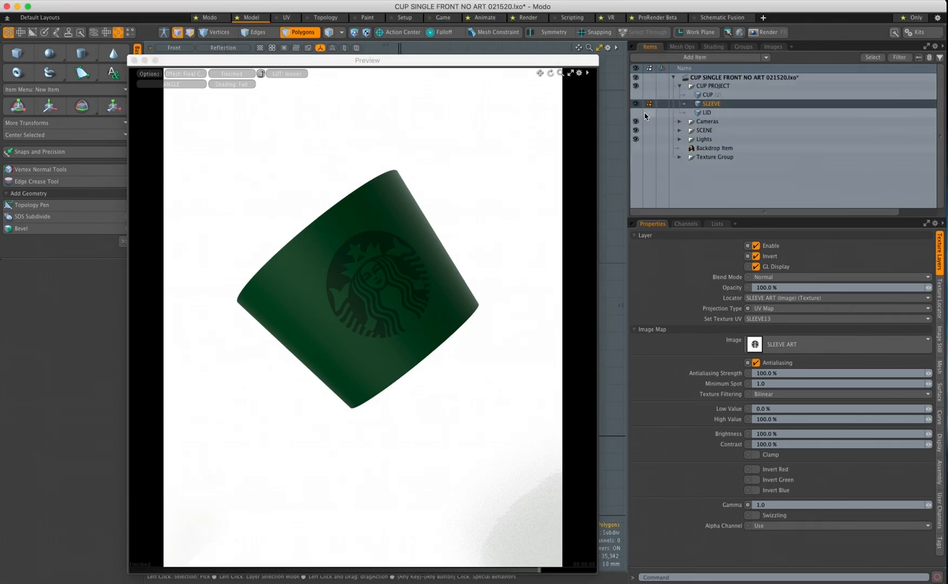
{"action": "left_click", "coordinate": [636, 94]}
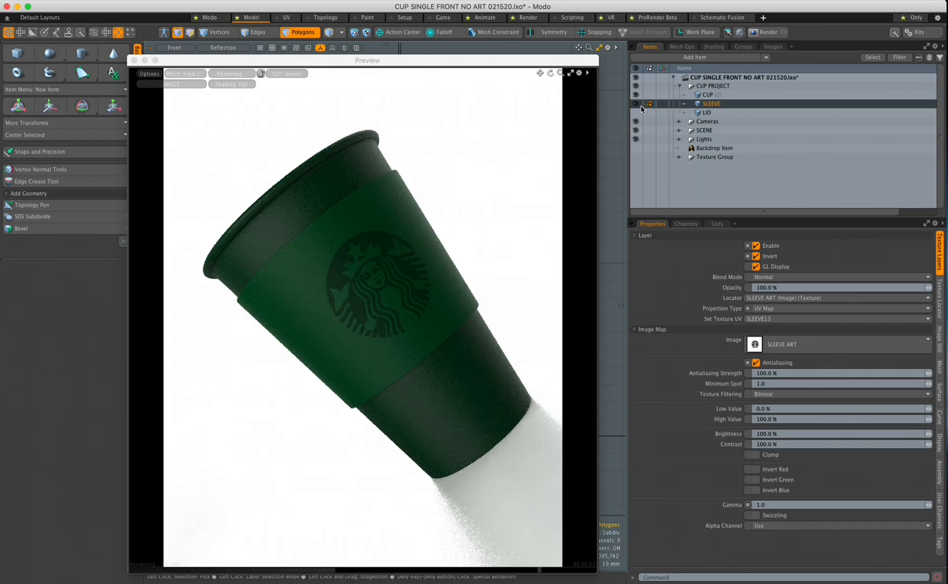
{"action": "left_click", "coordinate": [637, 104]}
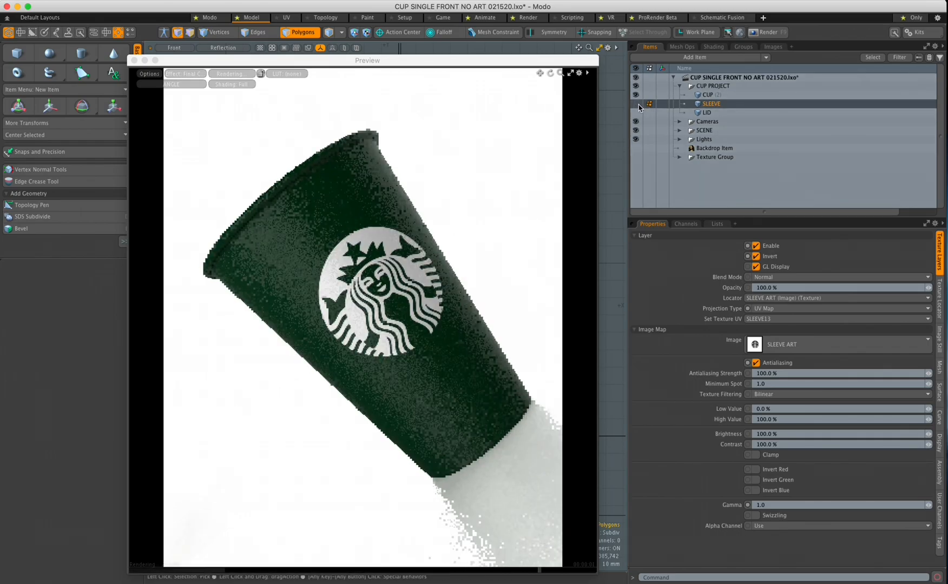
{"action": "left_click", "coordinate": [636, 104]}
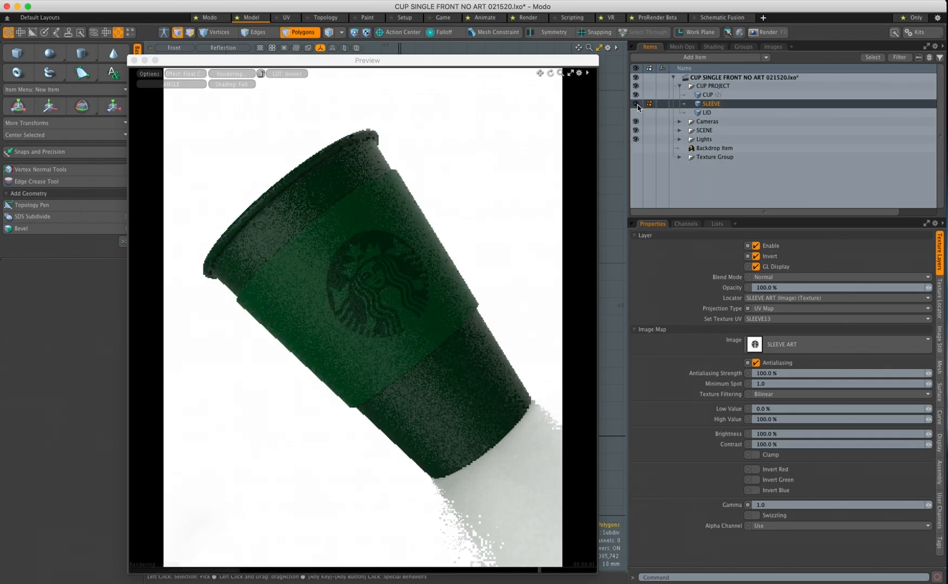
{"action": "left_click_drag", "start_coordinate": [565, 64], "coordinate": [947, 364]}
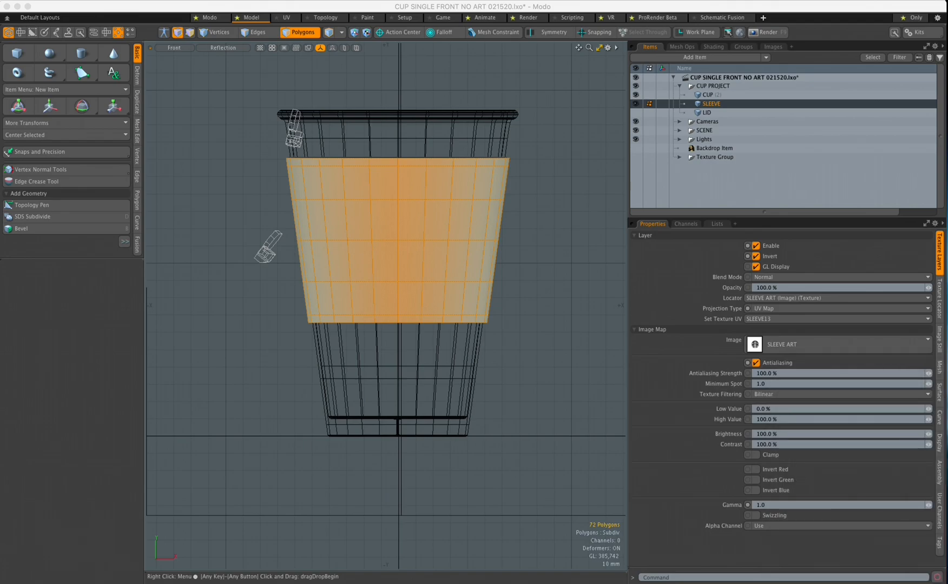